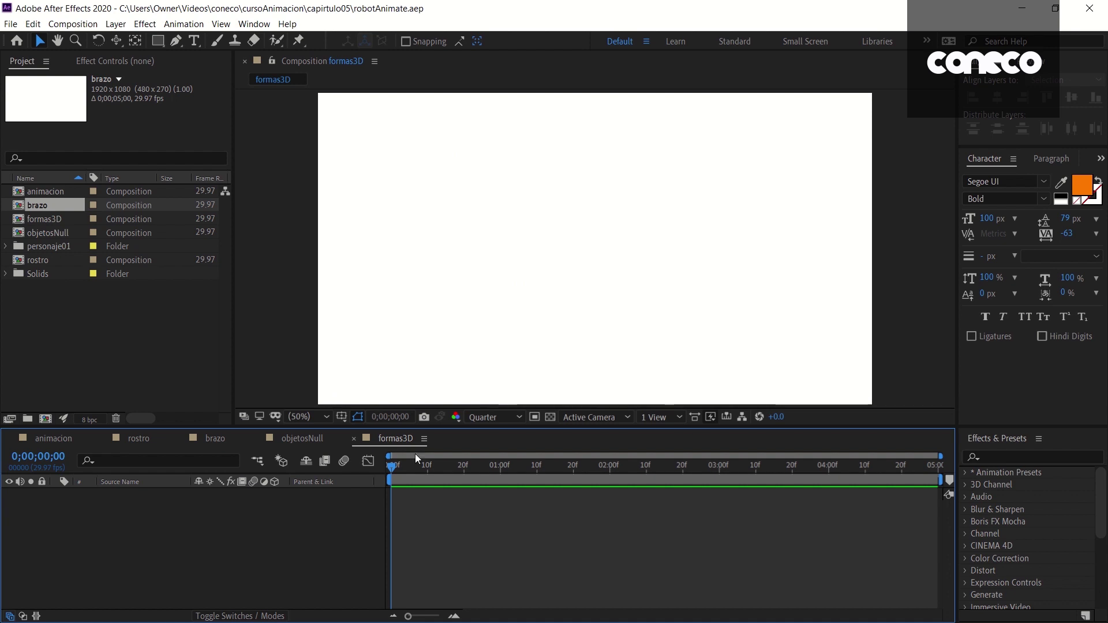
- Right-click the empty formas3D timeline to start adding a new layer
right_click(271, 513)
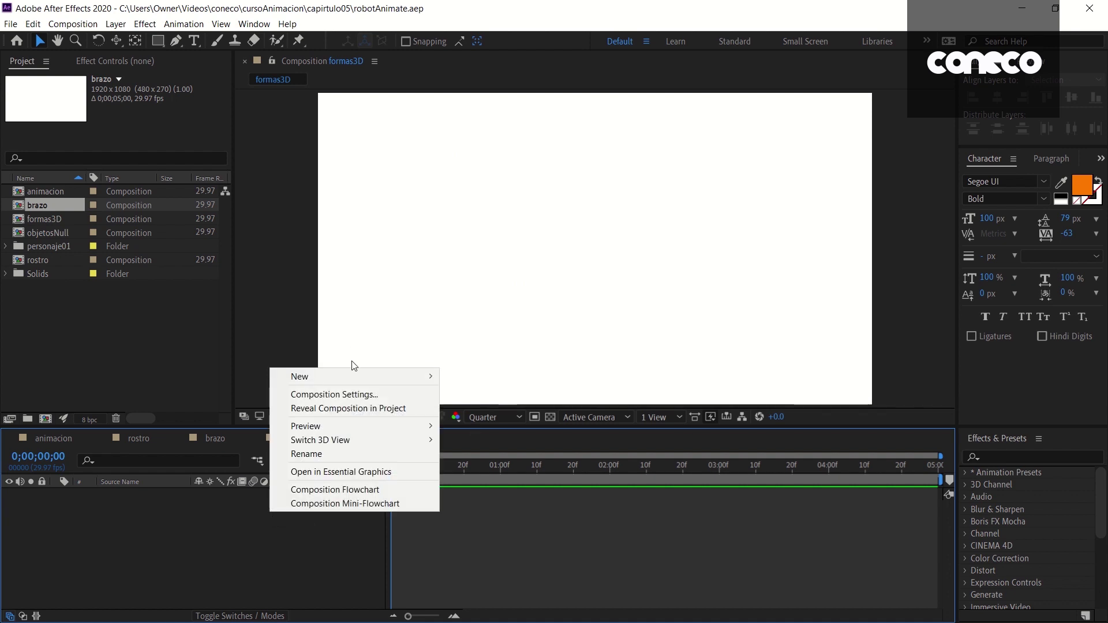
- Add Shape Layer 1 containing a Rectangle Path sized 200 × 200
mouse_move(366, 376)
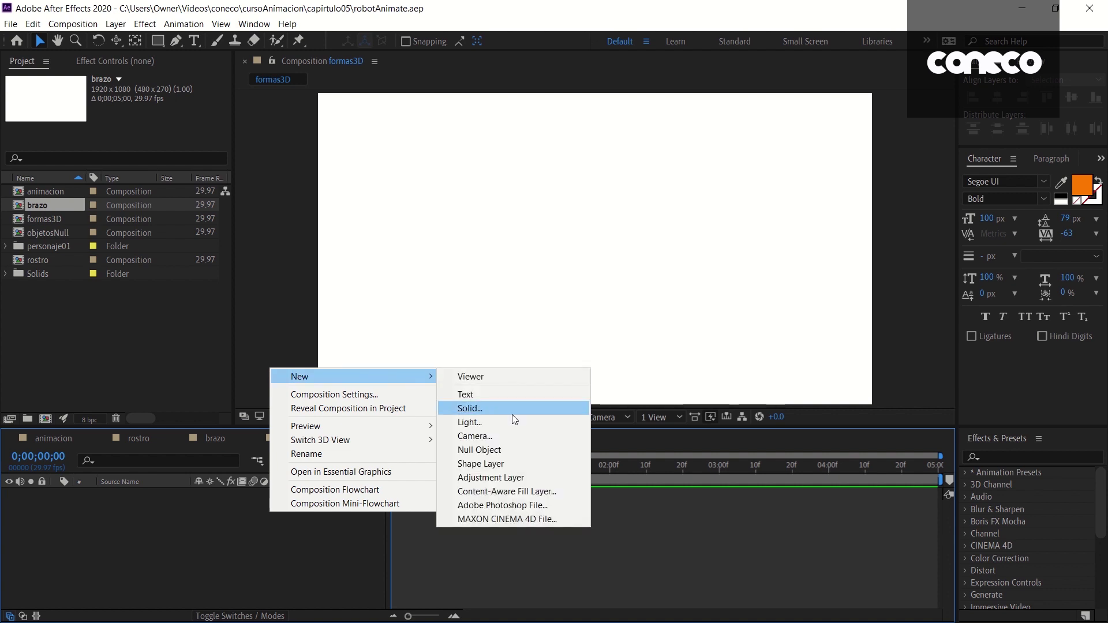
left_click(517, 459)
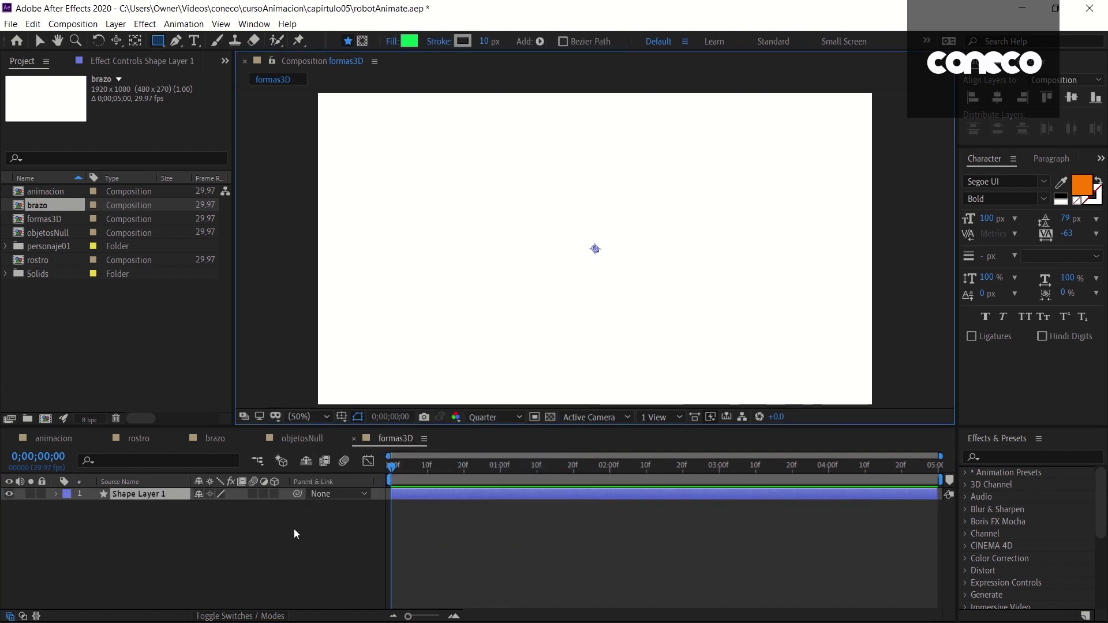
left_click(55, 494)
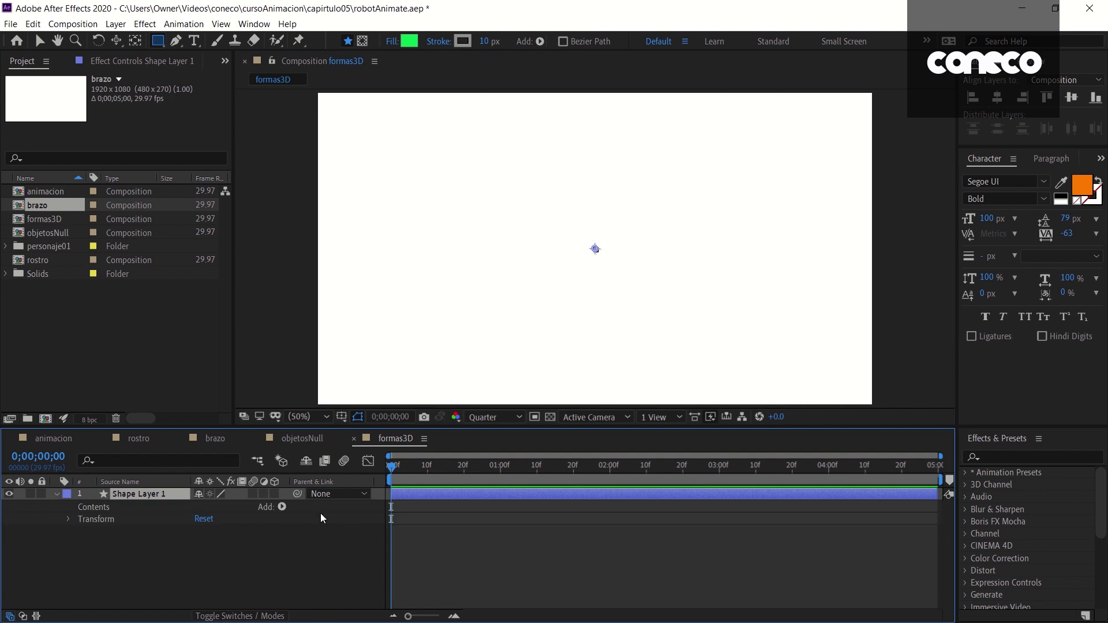
left_click(282, 507)
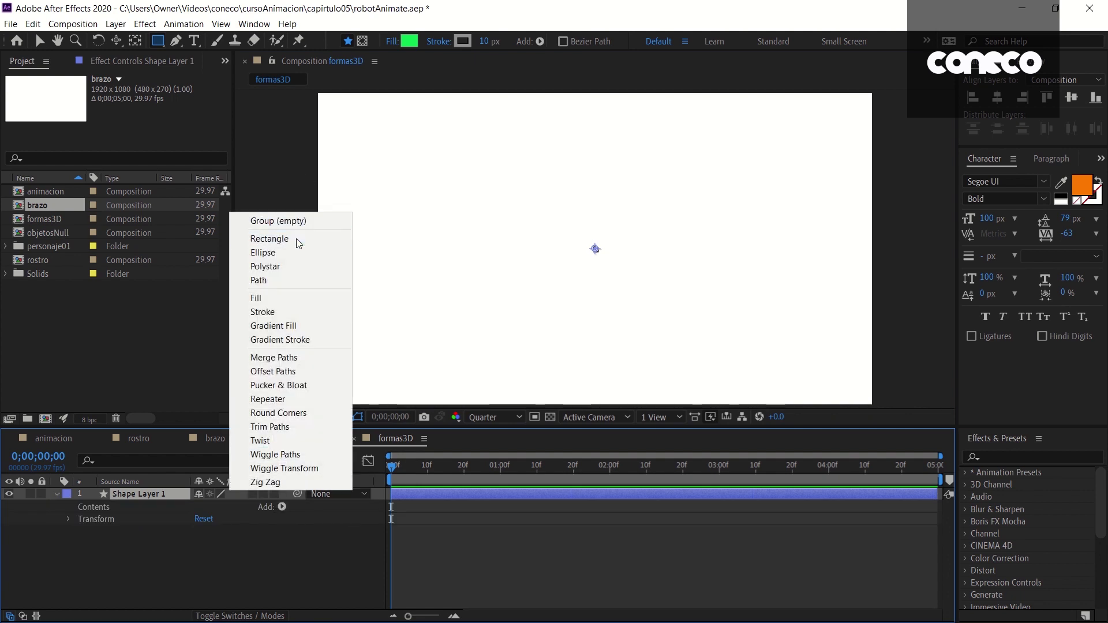
left_click(262, 238)
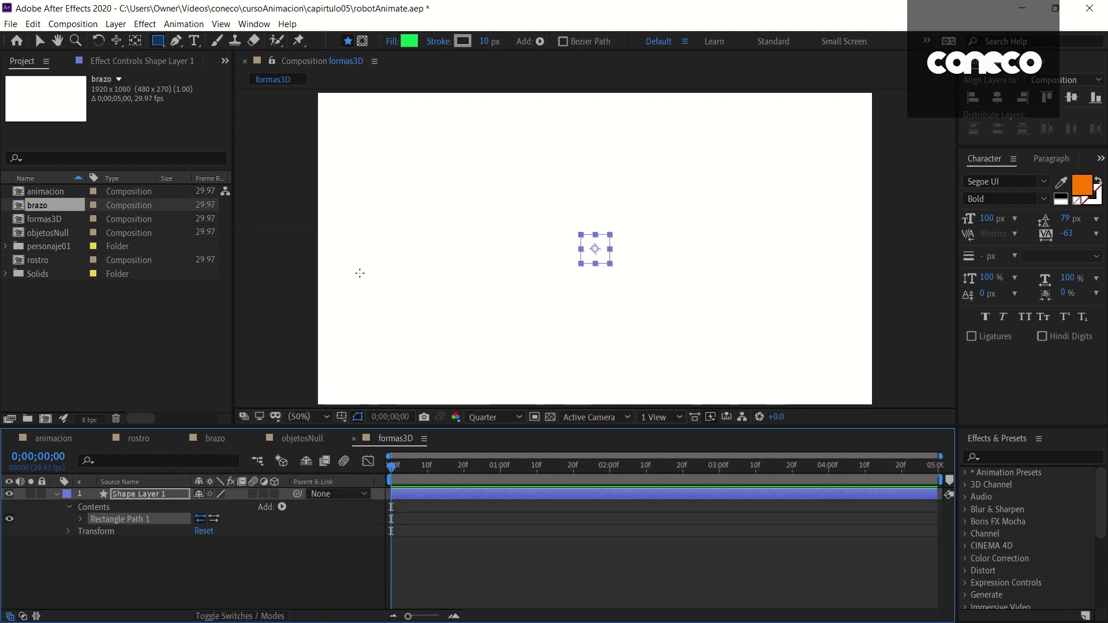
left_click(81, 519)
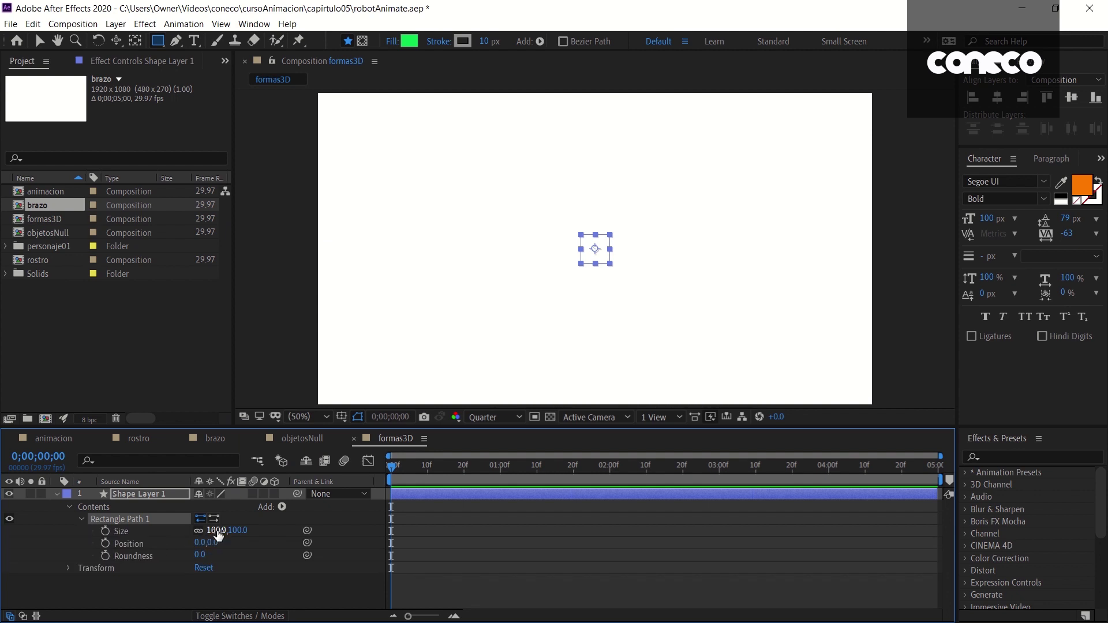
left_click(217, 531)
type("200")
key("Return")
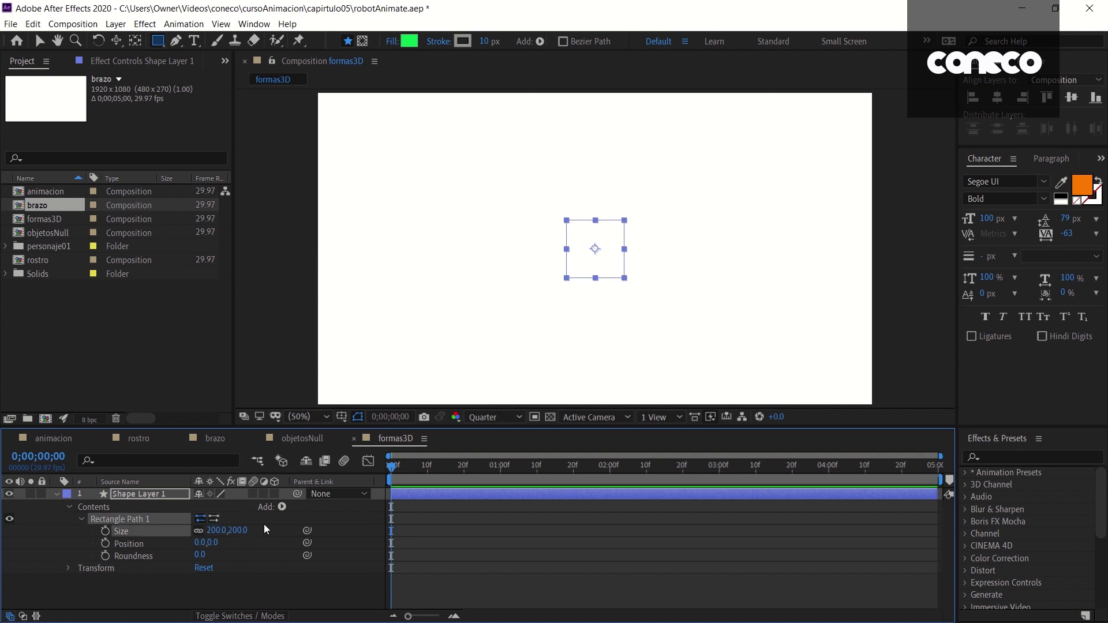
left_click(282, 507)
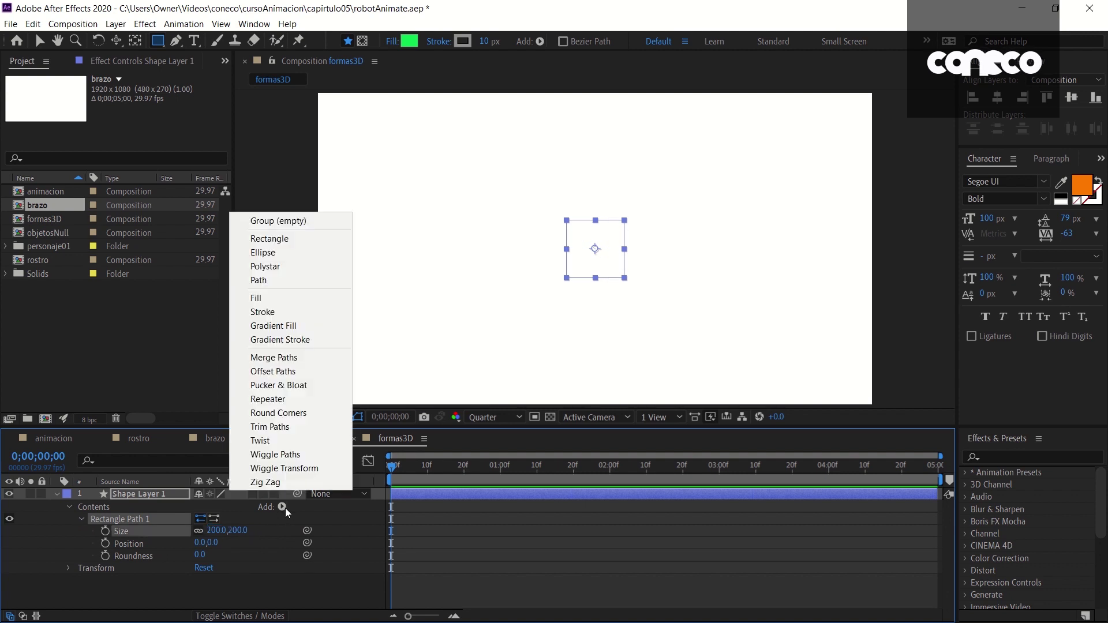
- Add a Fill to the square and set its colour to cyan
left_click(277, 297)
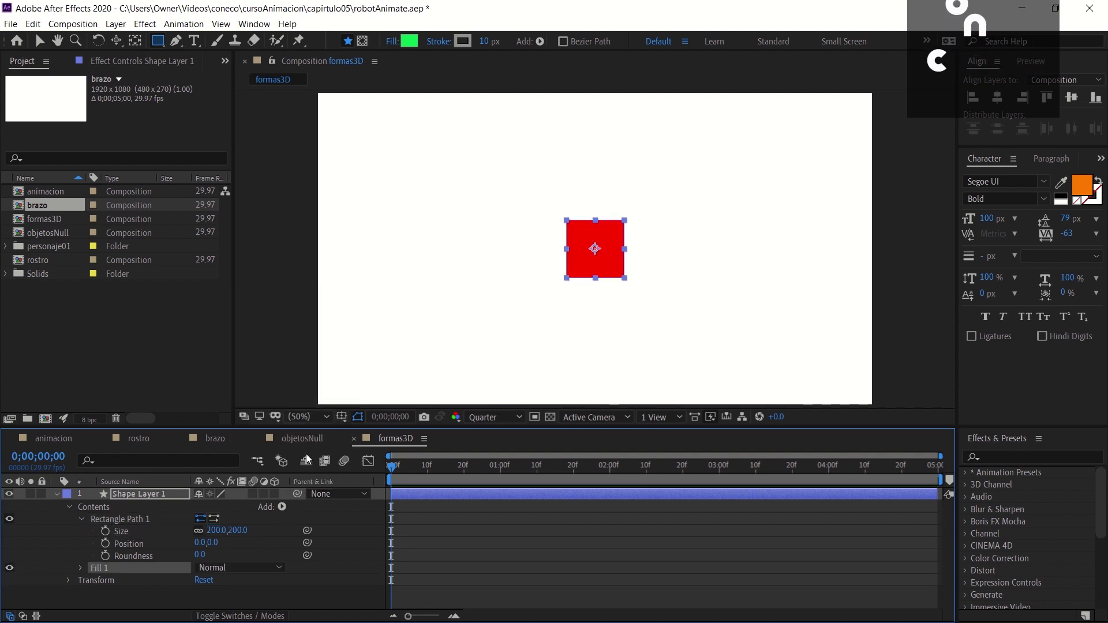
left_click(408, 40)
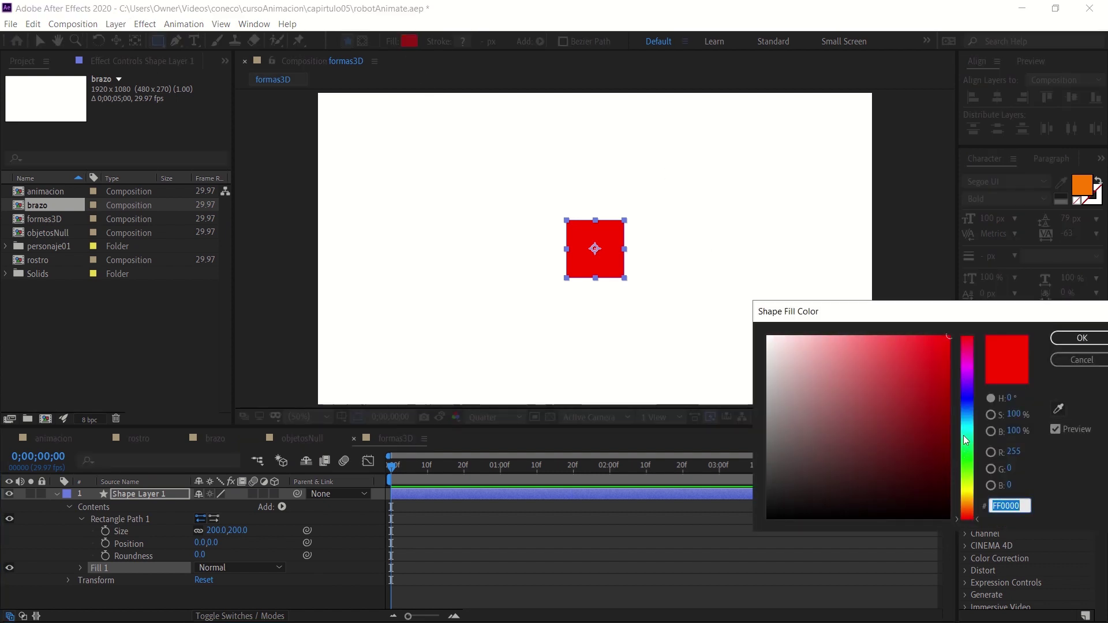
left_click(962, 420)
left_click(1072, 340)
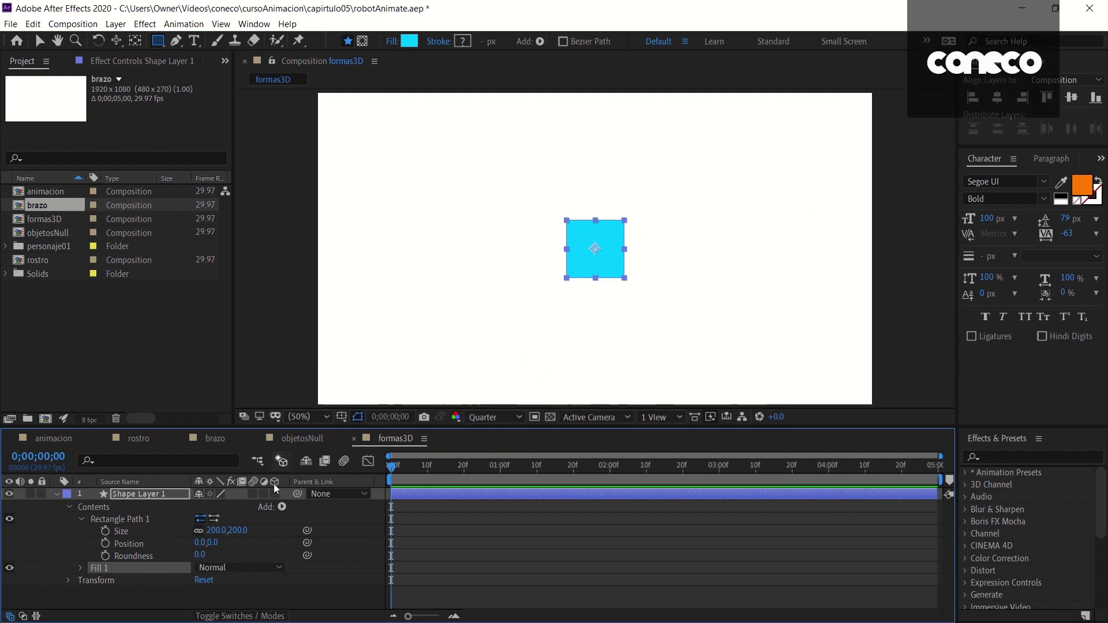
key("v")
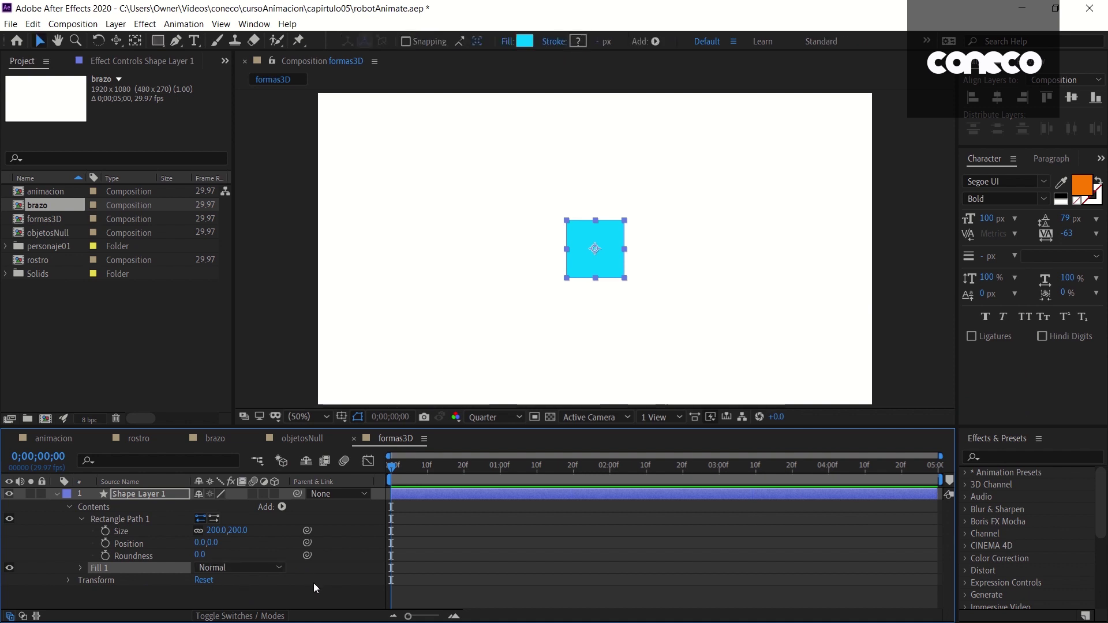
- Make Shape Layer 1 a 3D layer with an Extrusion Depth of 200
left_click(275, 494)
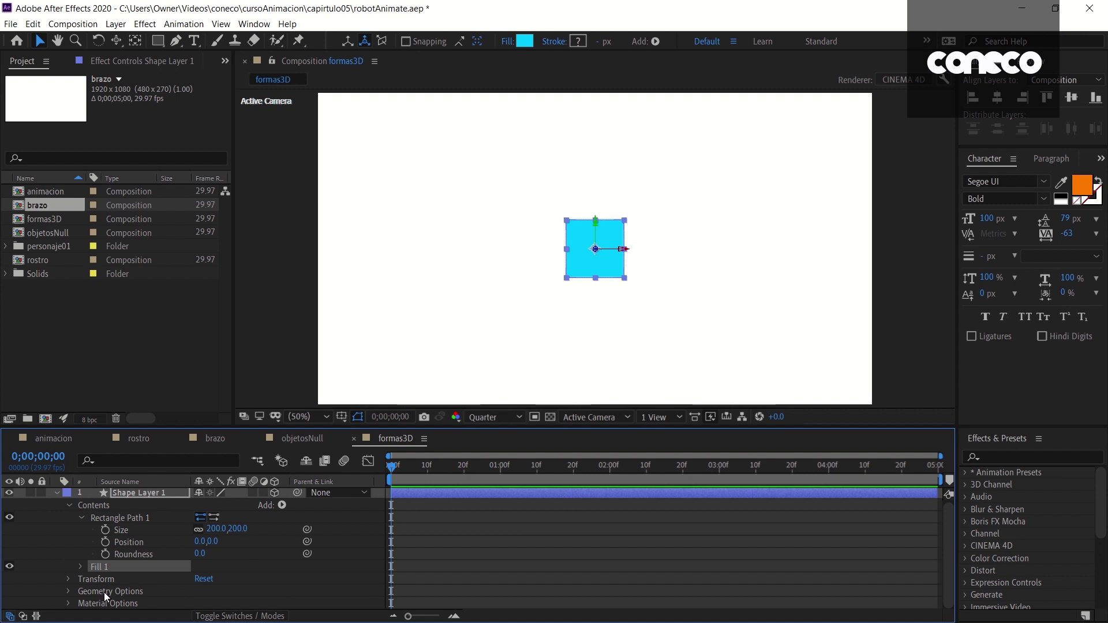
left_click(68, 592)
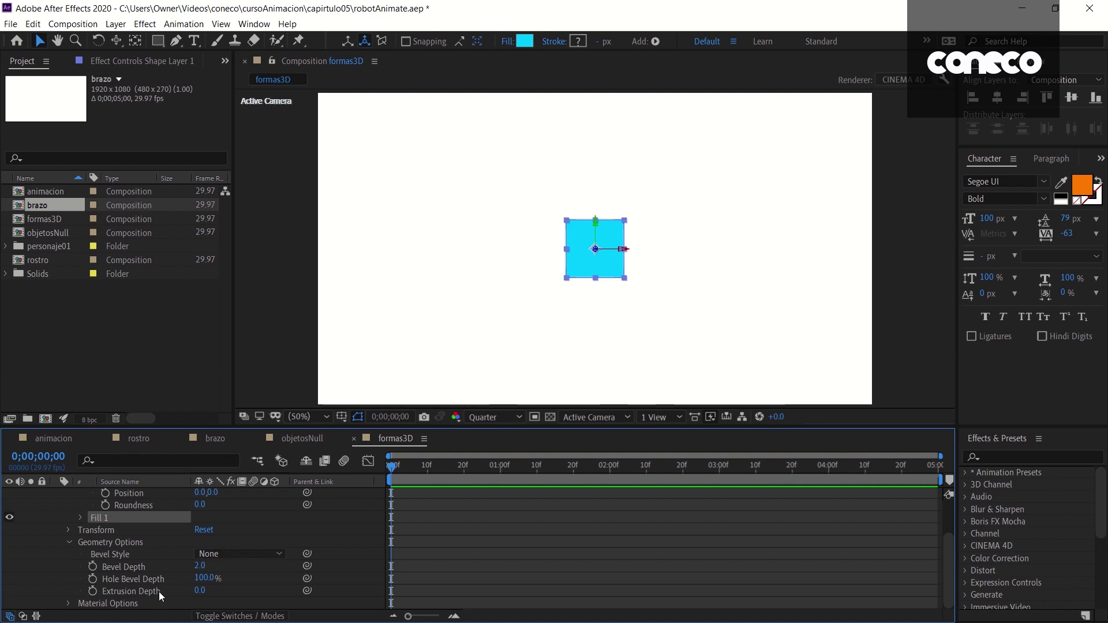
left_click(198, 591)
type("200")
left_click(251, 591)
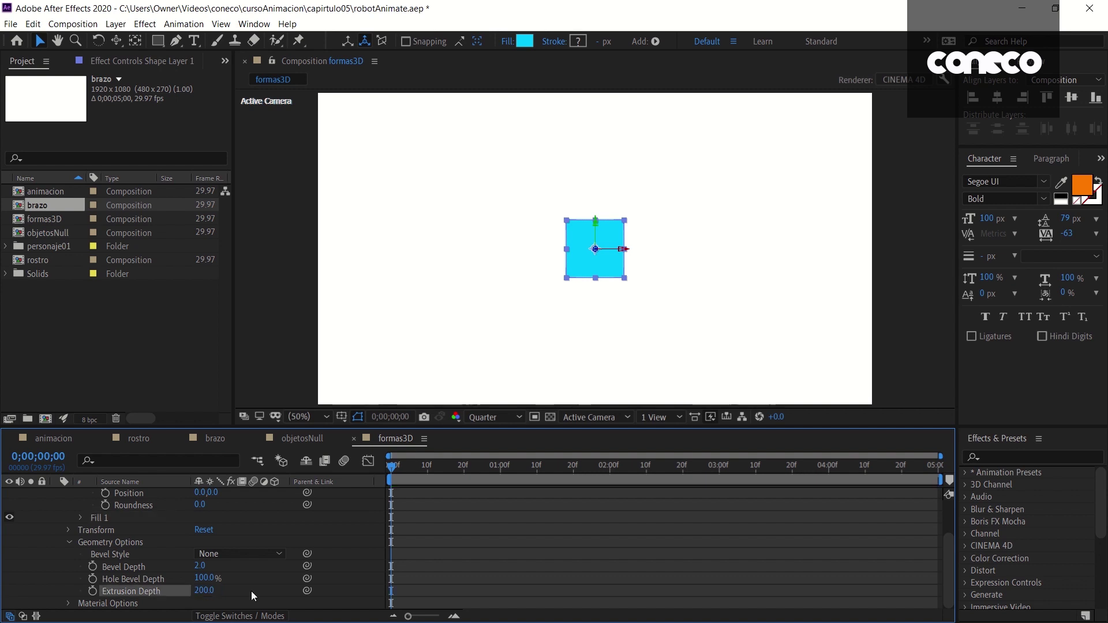
scroll(252, 591, "up", 2)
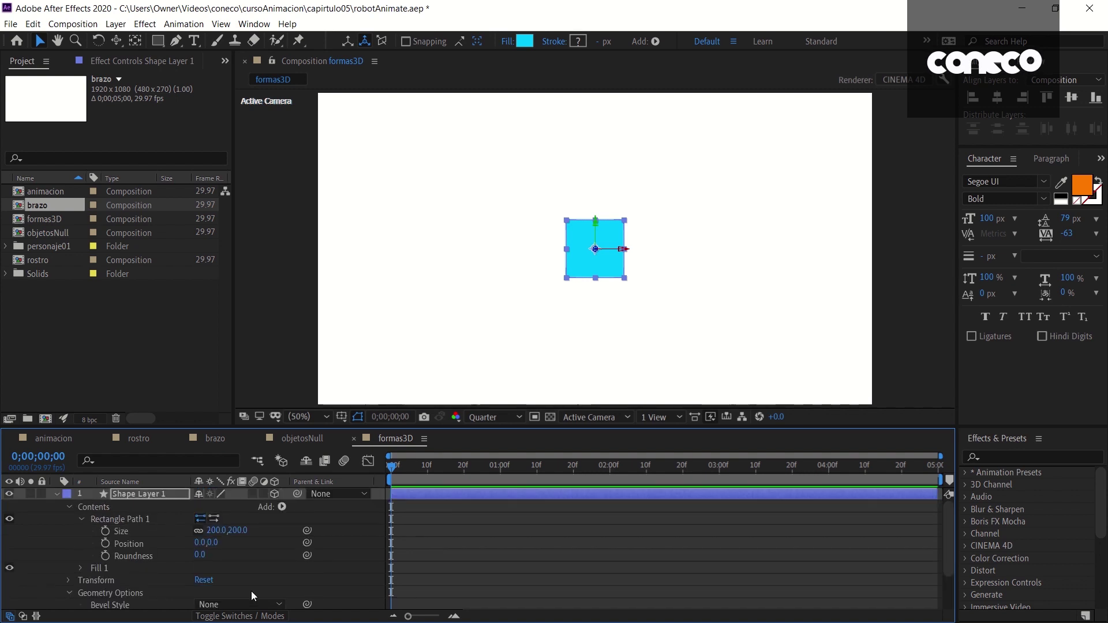
scroll(251, 591, "down", 2)
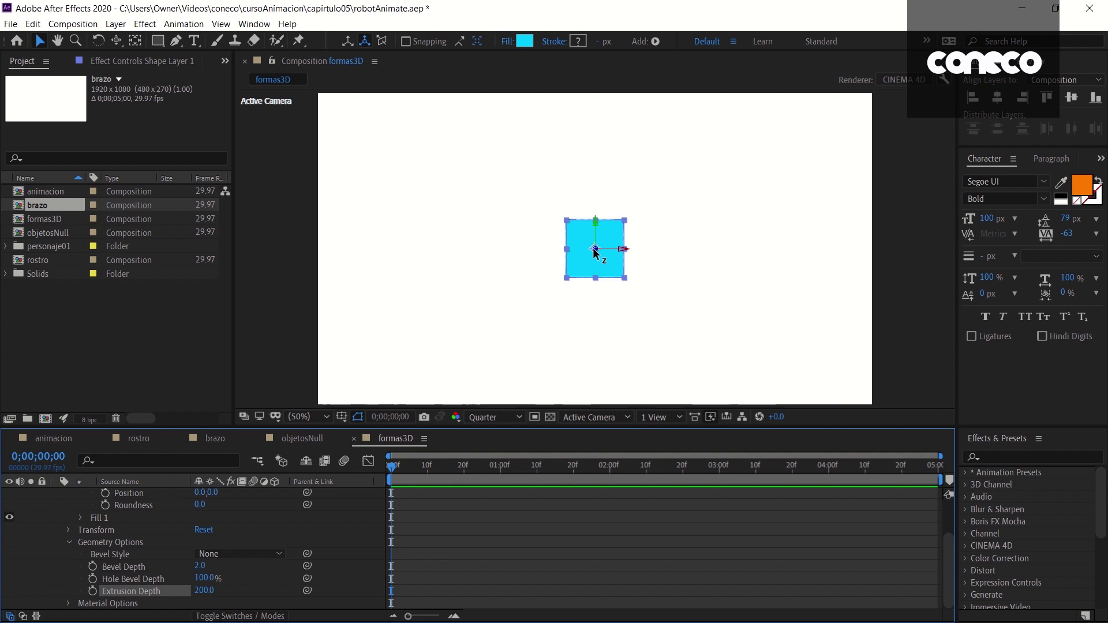
scroll(162, 539, "up", 3)
scroll(81, 529, "up", 1)
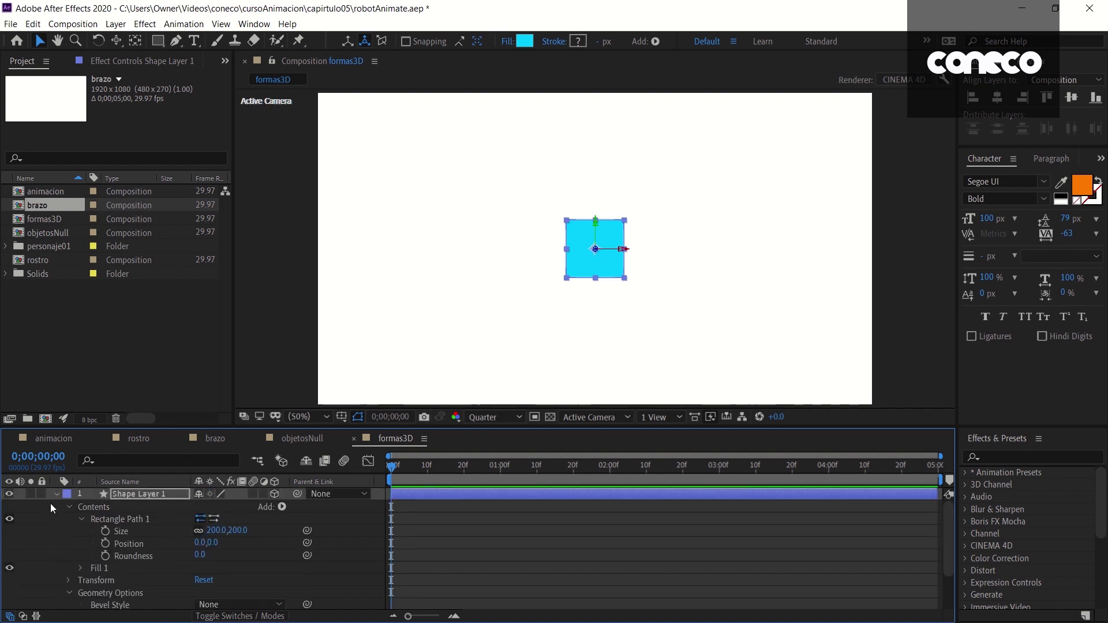
left_click(60, 494)
right_click(124, 541)
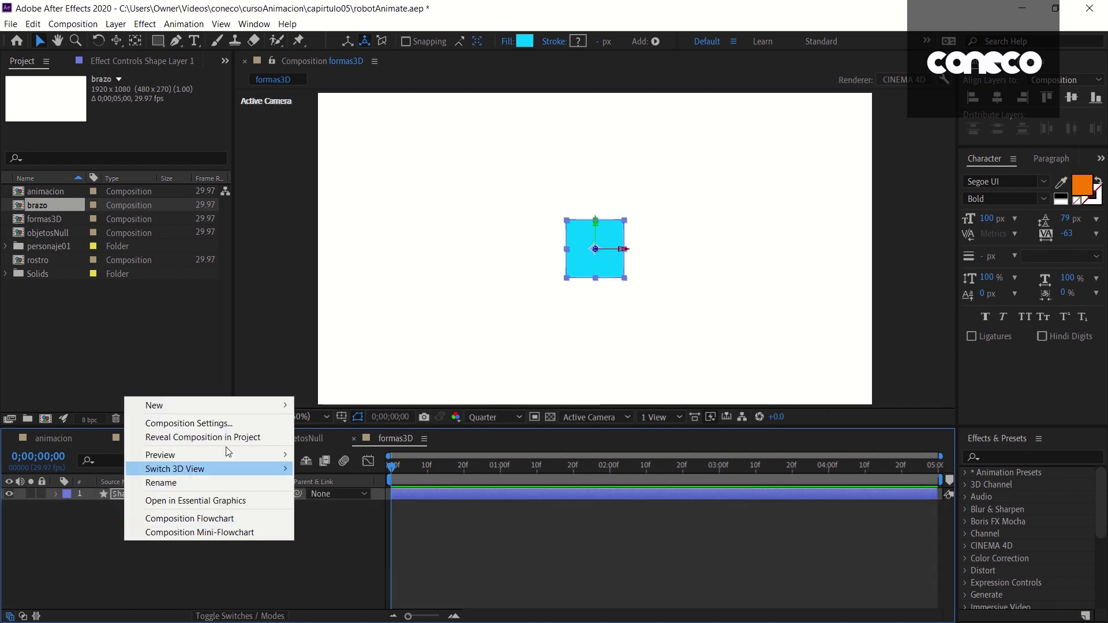
- Create a new camera and set the viewer to look through Camera 1
mouse_move(232, 404)
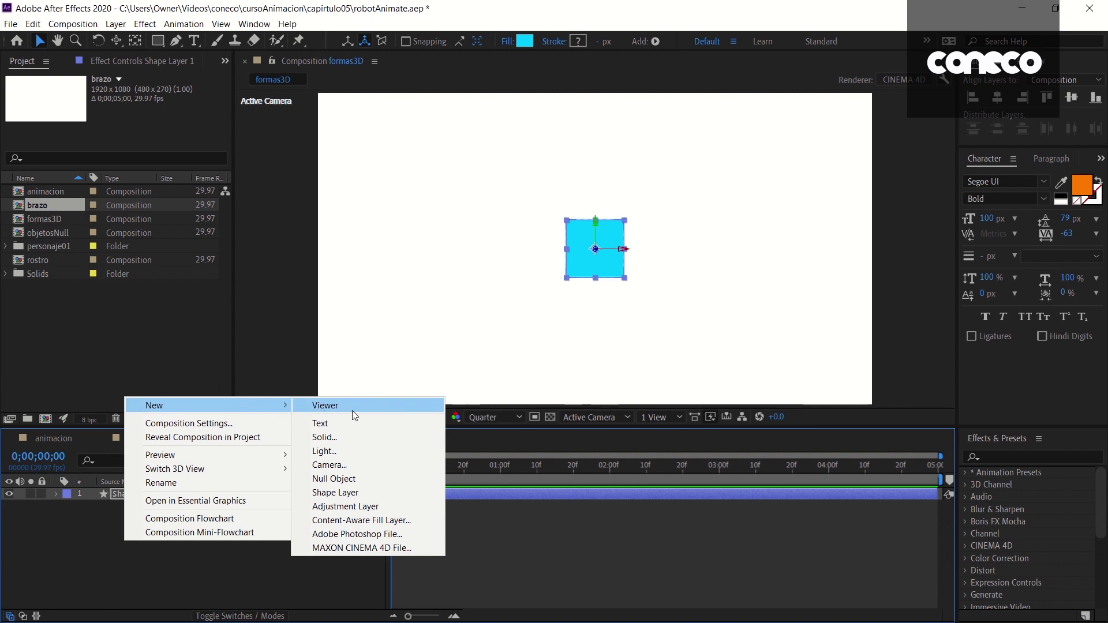
left_click(362, 465)
left_click(750, 498)
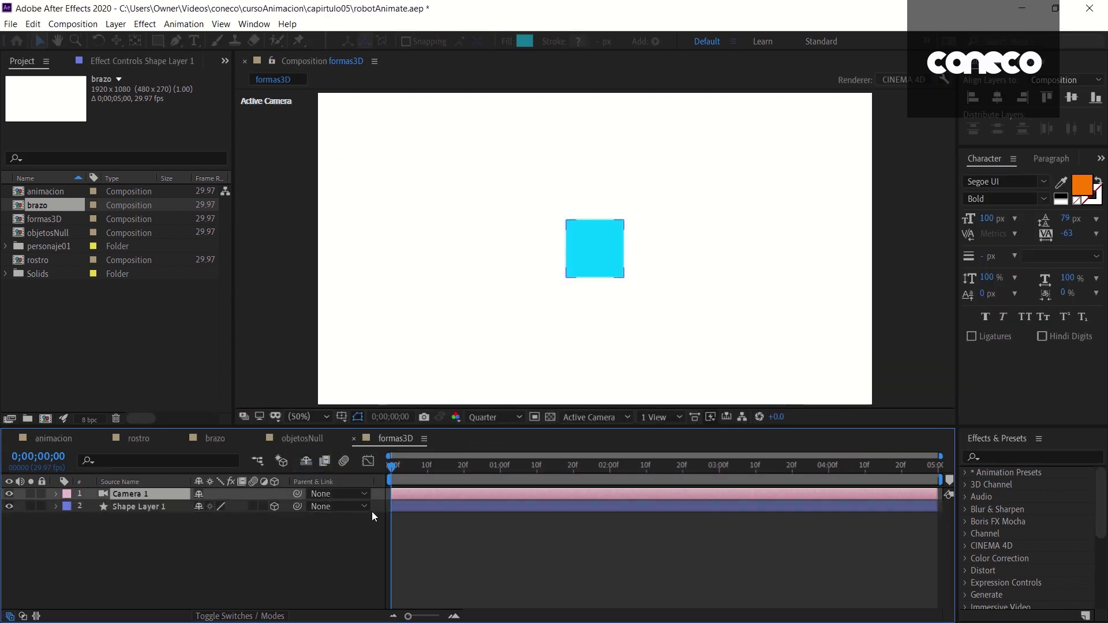
left_click(615, 415)
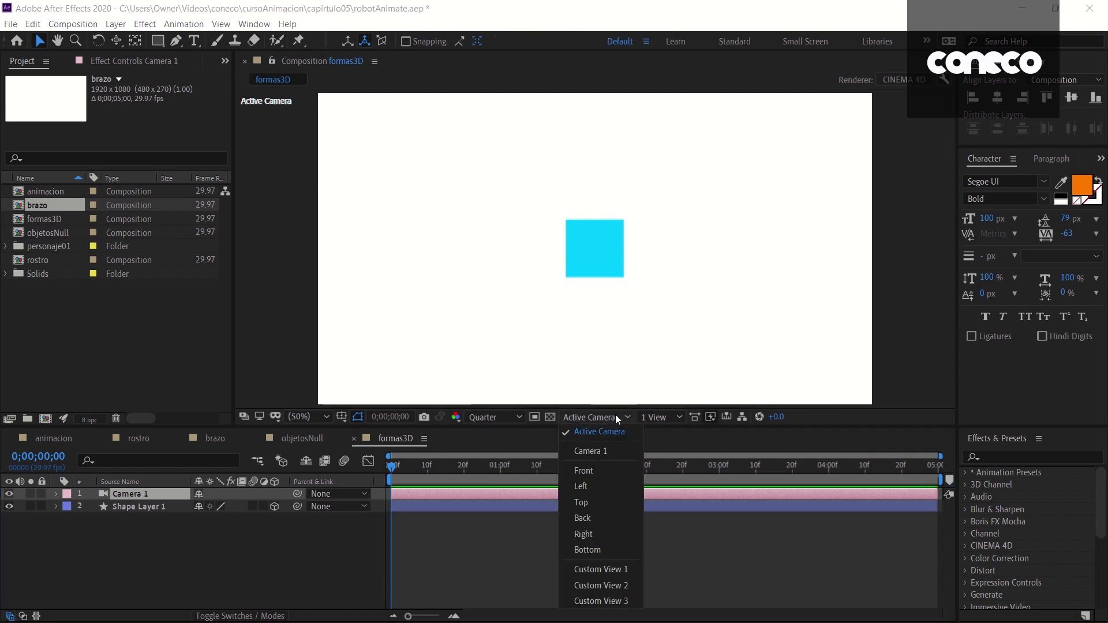
left_click(601, 454)
- Orbit Camera 1 so the square reads as an extruded cyan cube
key("c")
key("c")
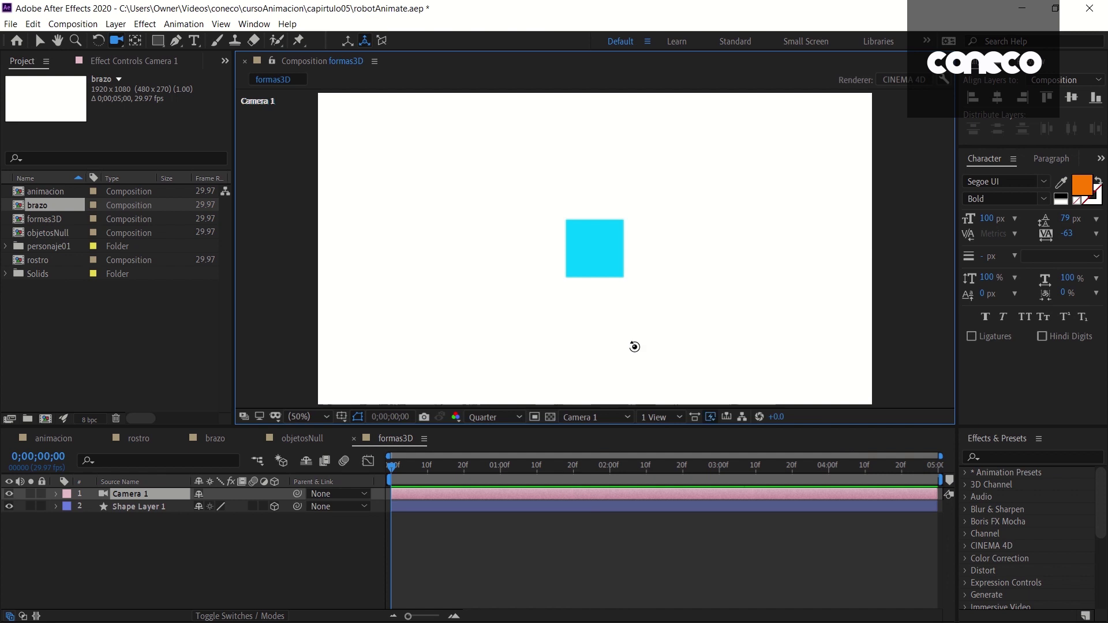
left_click_drag(634, 346, 589, 373)
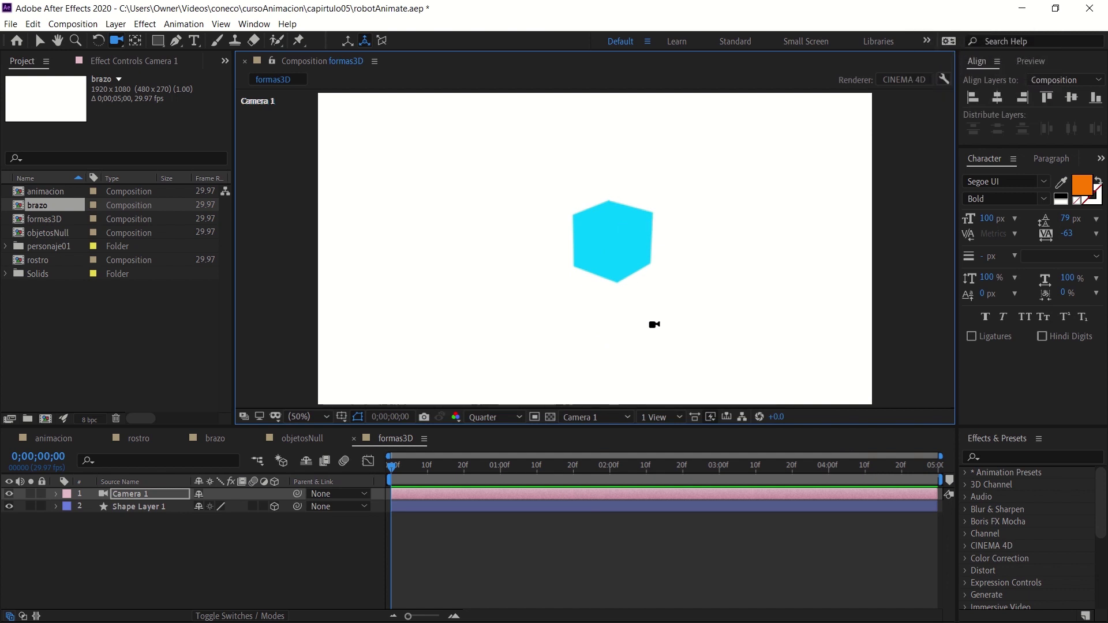
key("v")
right_click(172, 539)
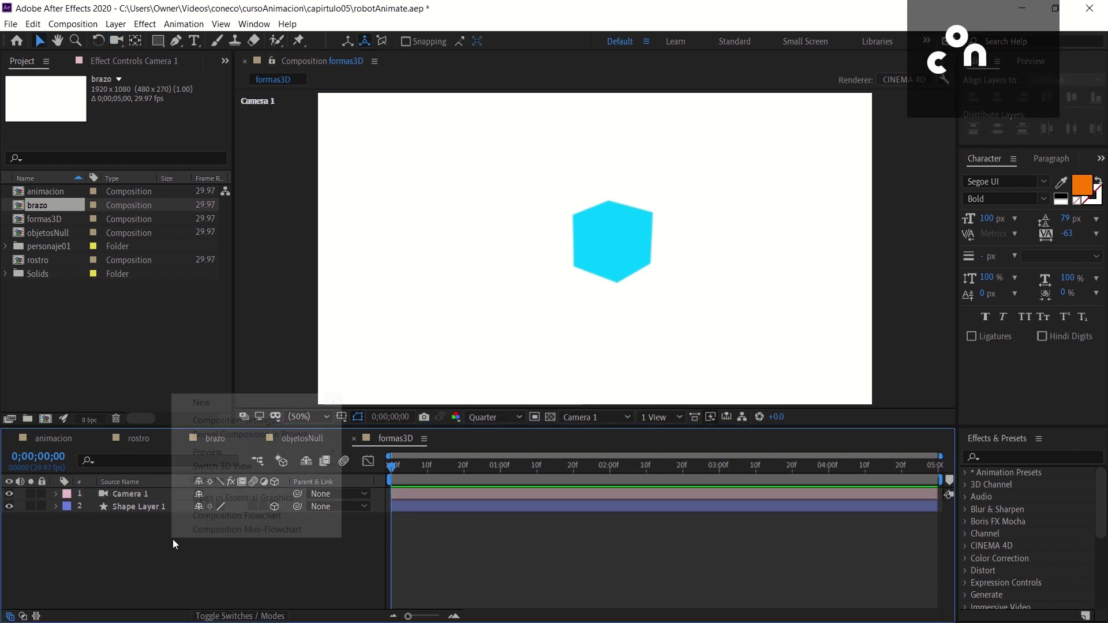
- Add 3D Shape Layer 2 with an Ellipse Path and a red Fill
mouse_move(311, 403)
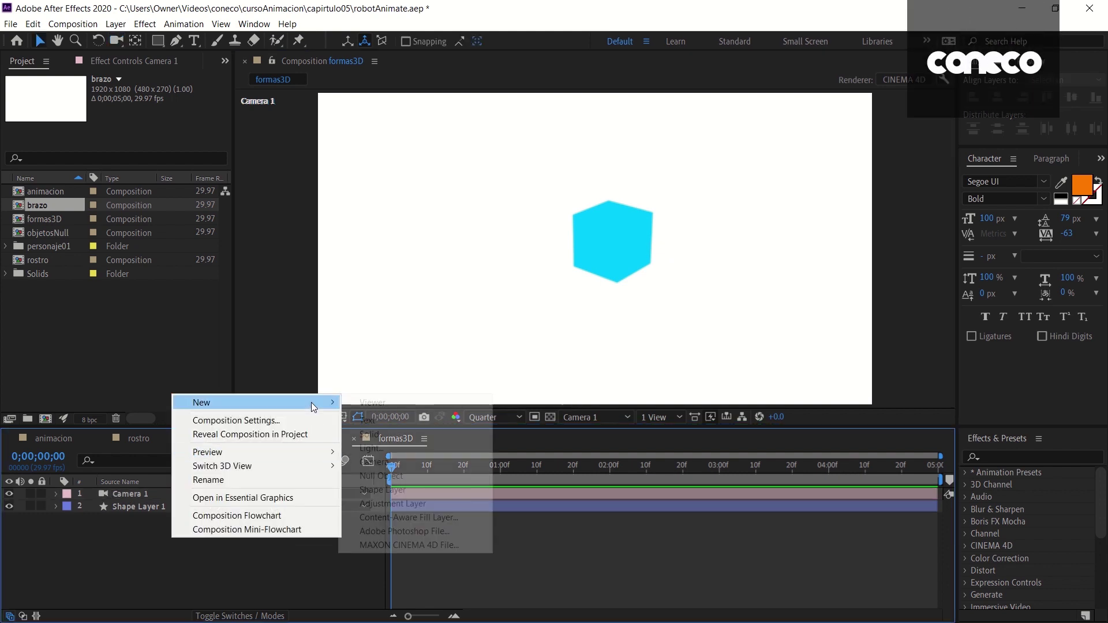
left_click(407, 489)
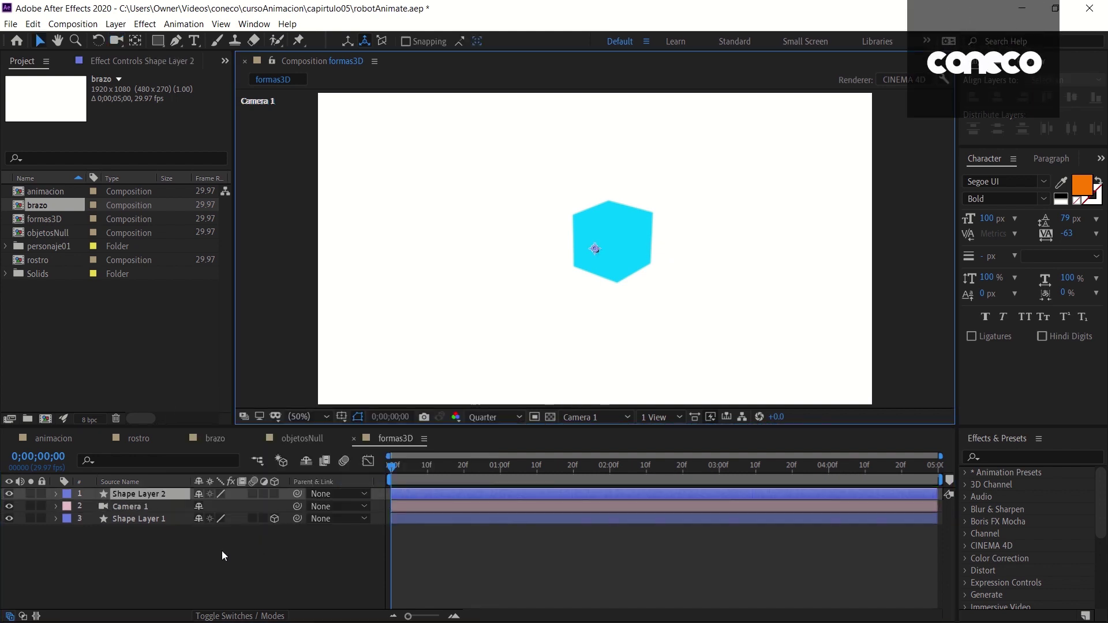
left_click(56, 494)
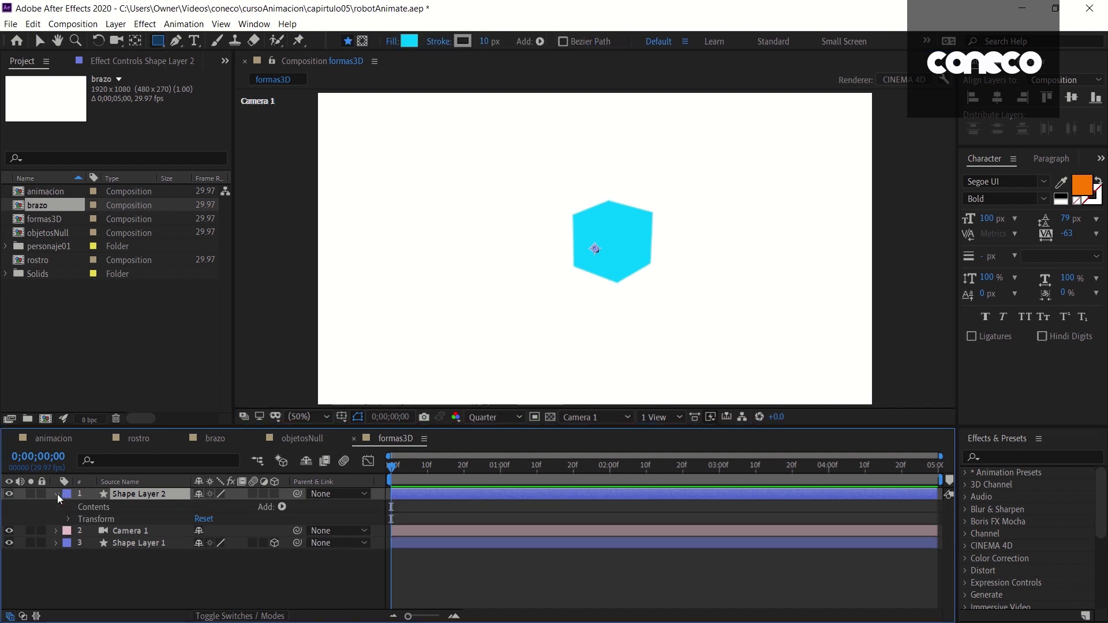
left_click(275, 494)
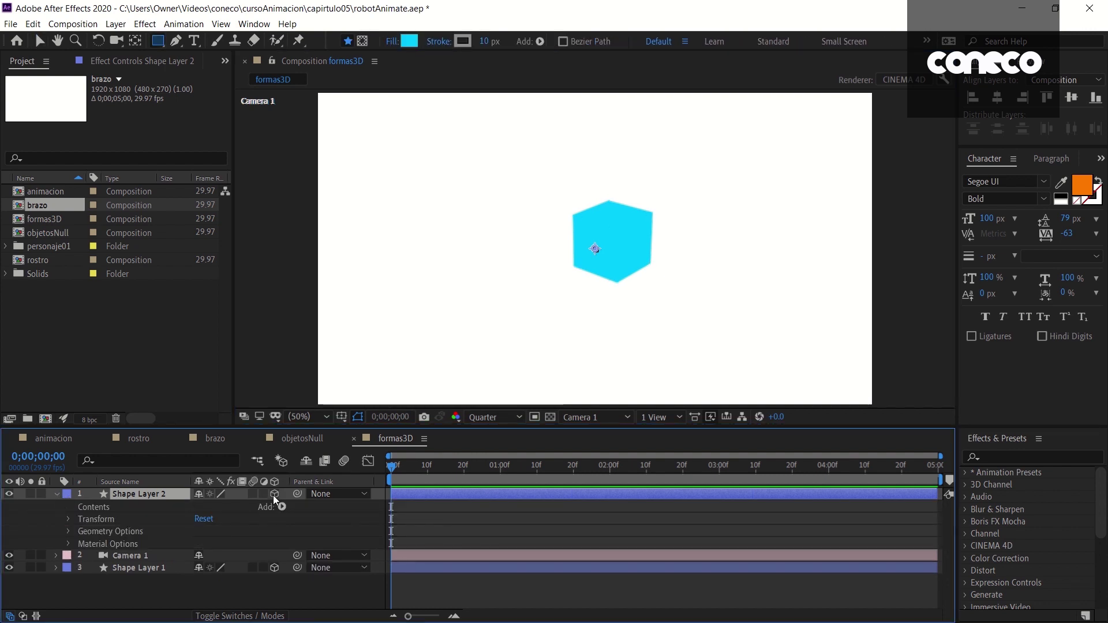
left_click(281, 507)
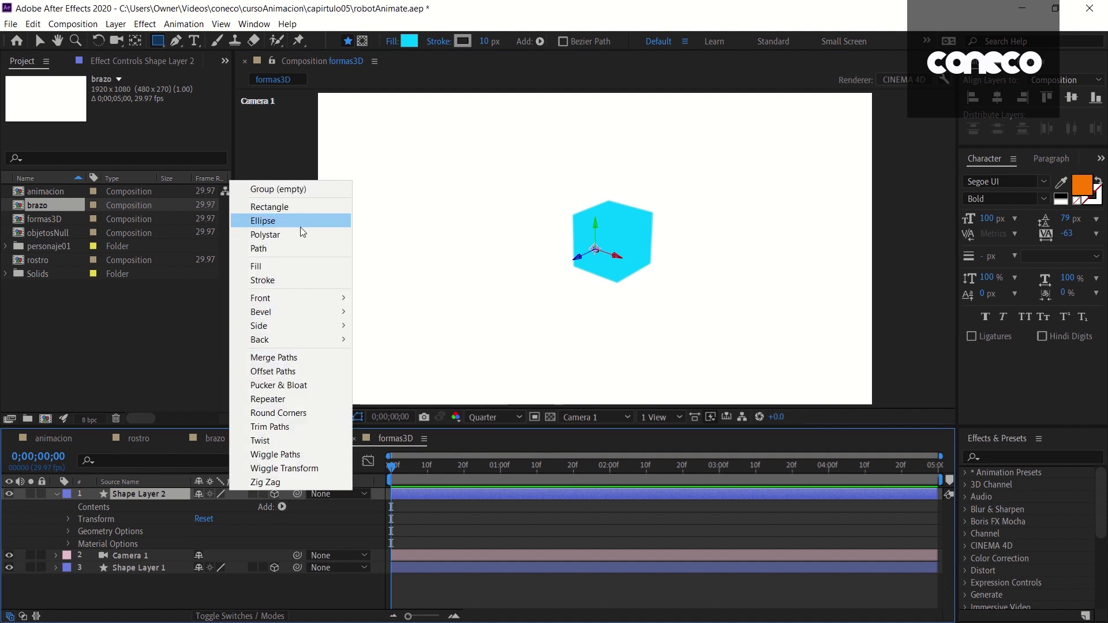
left_click(299, 221)
left_click(283, 507)
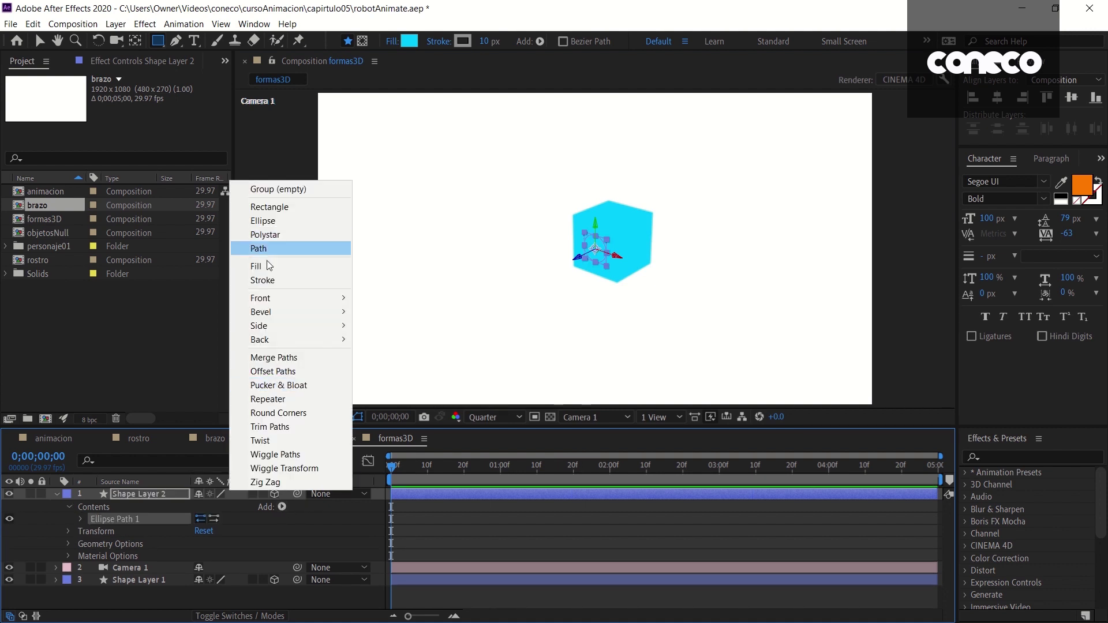
left_click(255, 267)
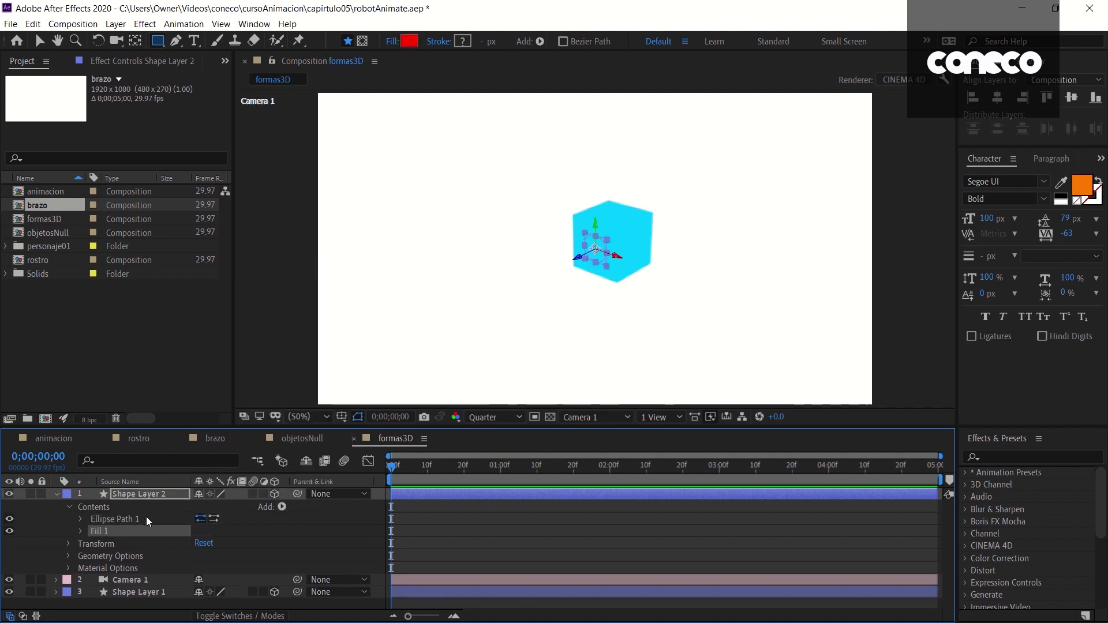
- Give the ellipse a Convex bevel with Bevel Depth 100 and push it along Z
left_click(69, 556)
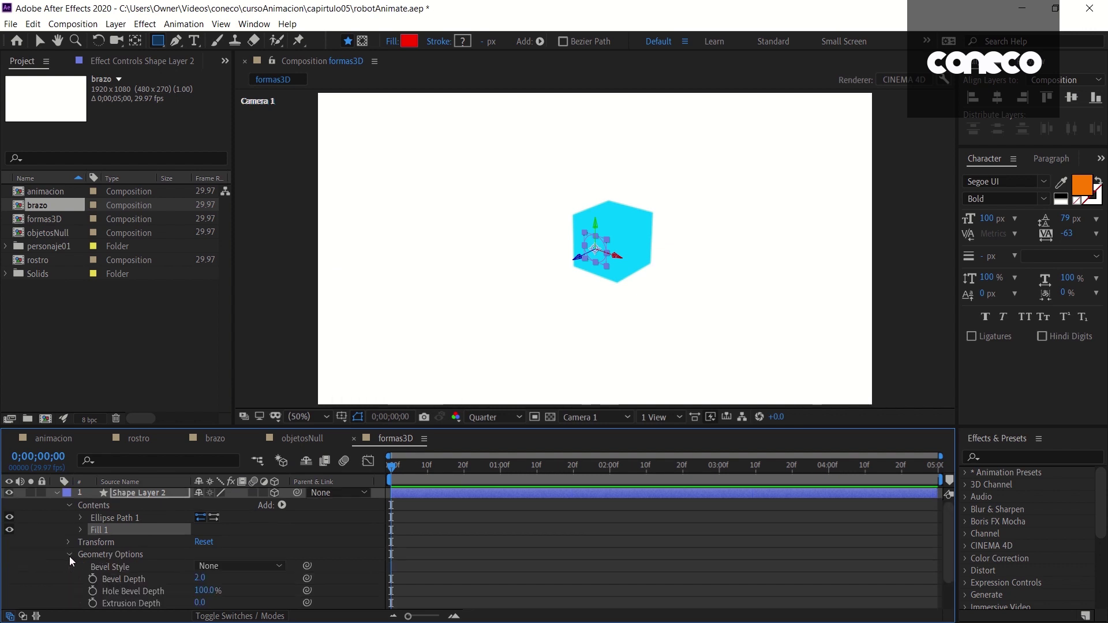
left_click(257, 570)
left_click(230, 555)
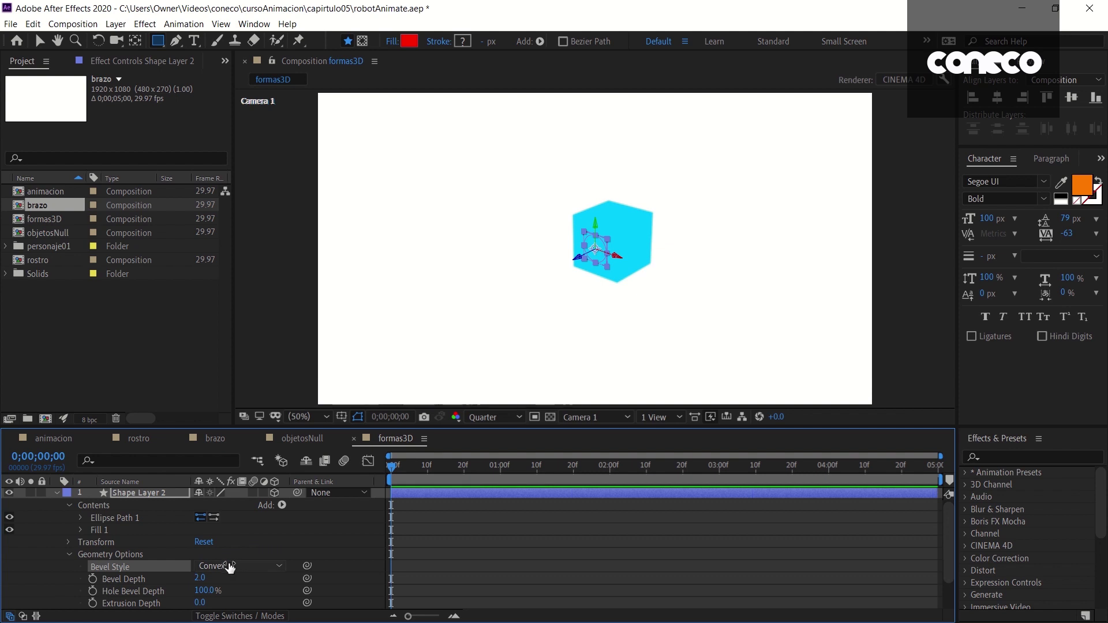
left_click(202, 580)
type("100")
key("Return")
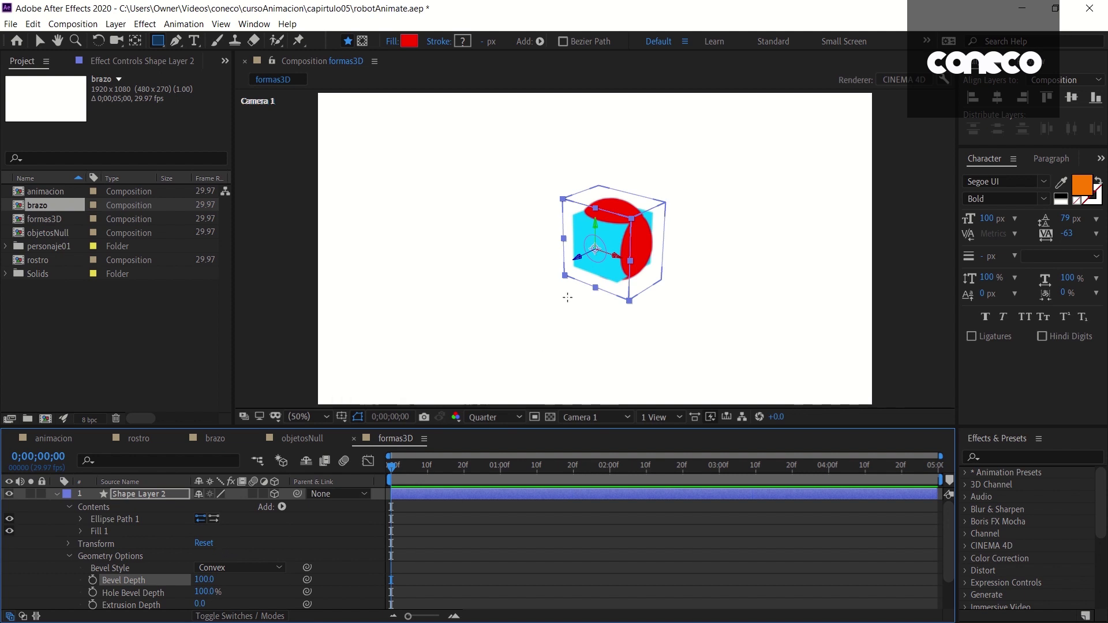
key("v")
left_click_drag(575, 260, 495, 300)
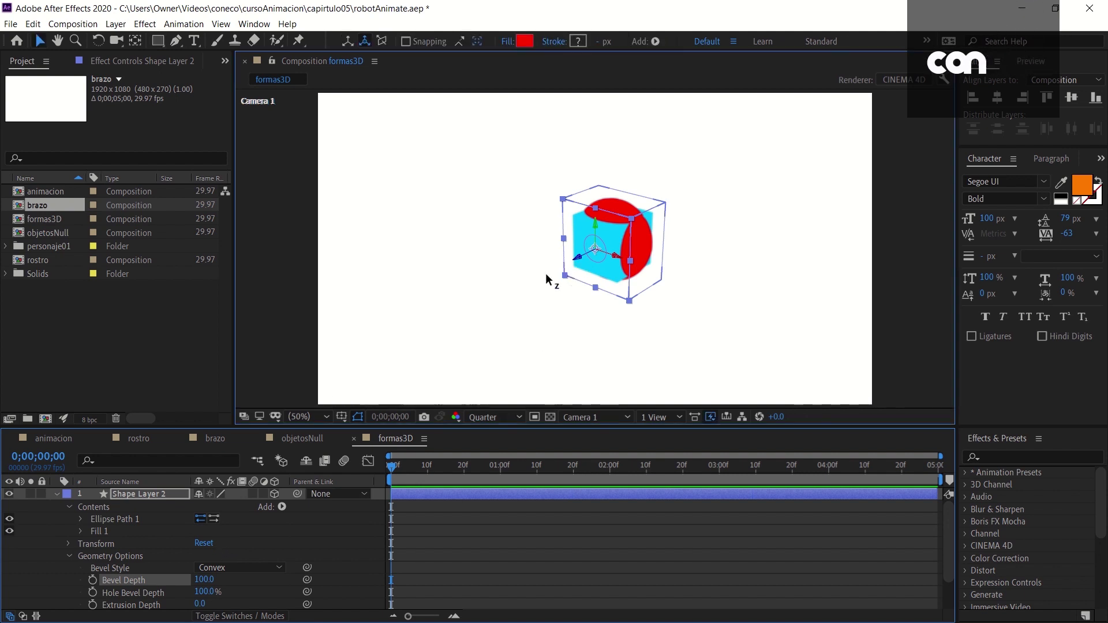
- Set the Ellipse Path 1 size to 50 × 50
left_click(633, 339)
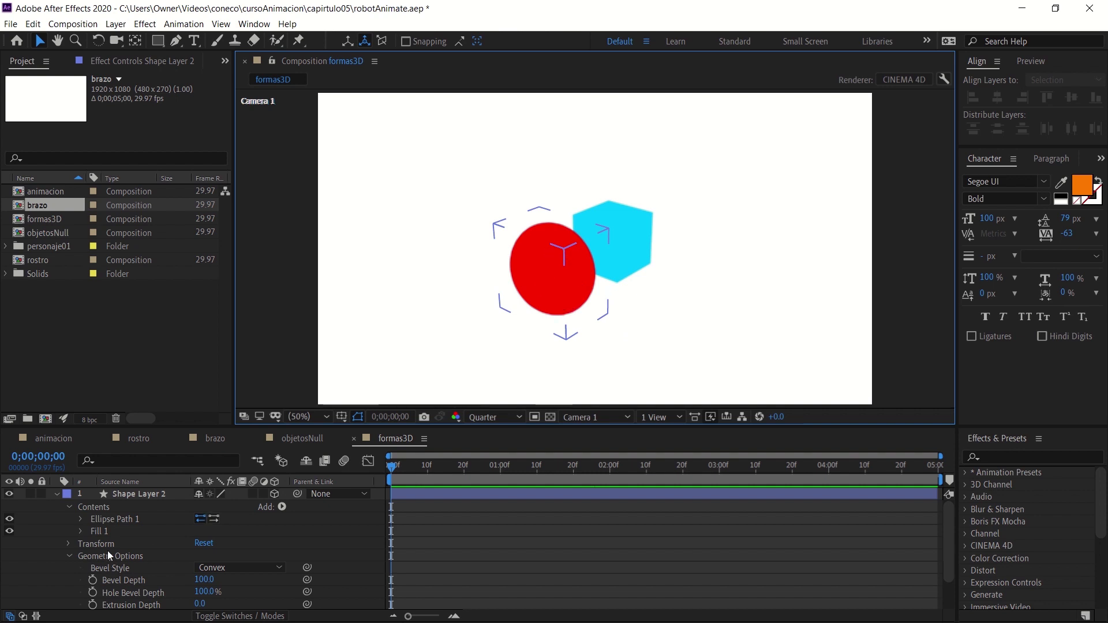
left_click(82, 518)
left_click(218, 531)
type("50")
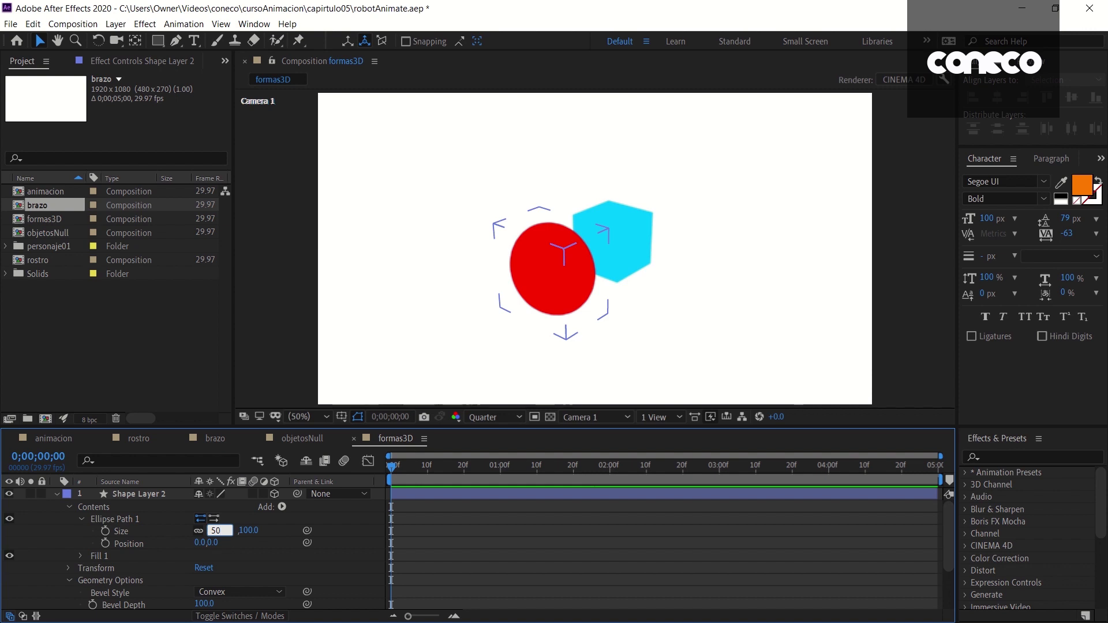
key("Return")
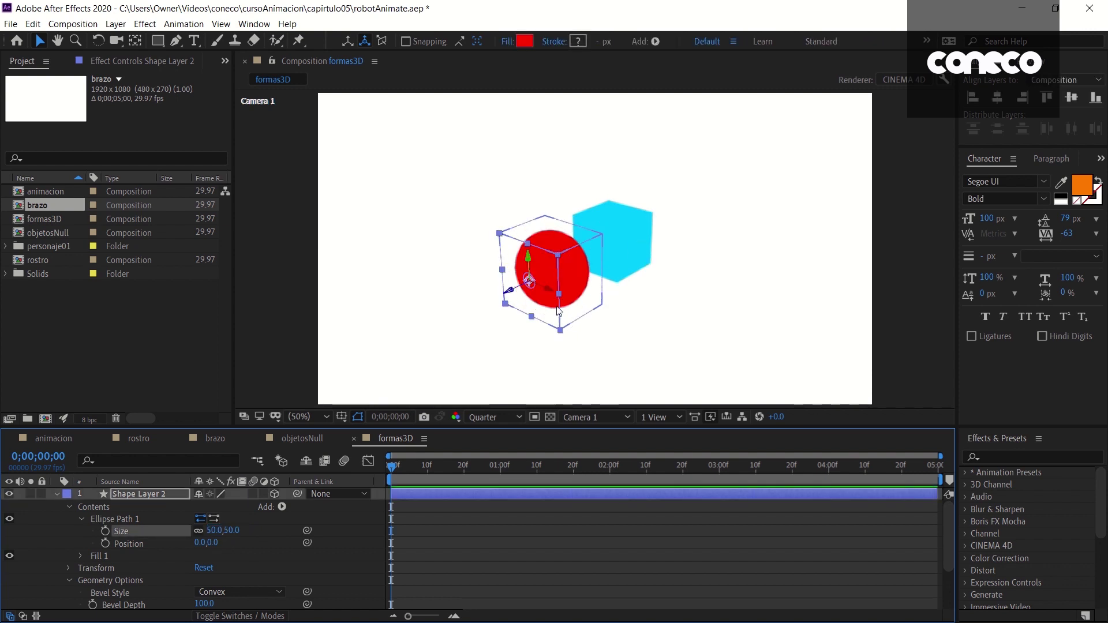
- Orbit Camera 1 so the cube and sphere sit side by side, then collapse Shape Layer 2
left_click(605, 346)
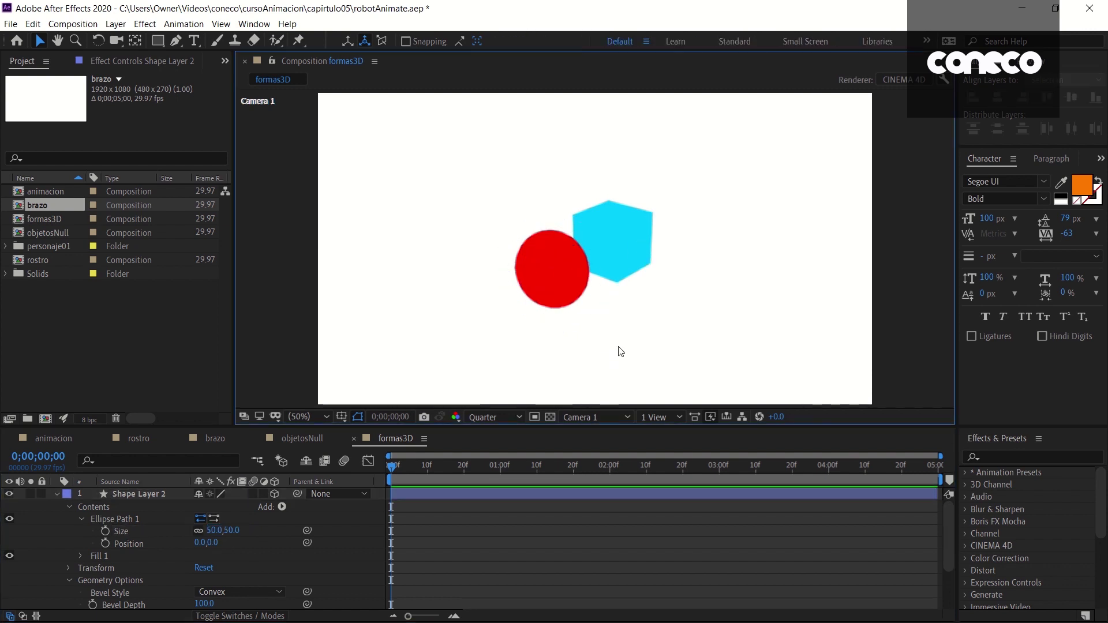
key("c")
mouse_move(636, 349)
left_mouse_down()
mouse_move(764, 336)
mouse_move(706, 325)
left_mouse_up()
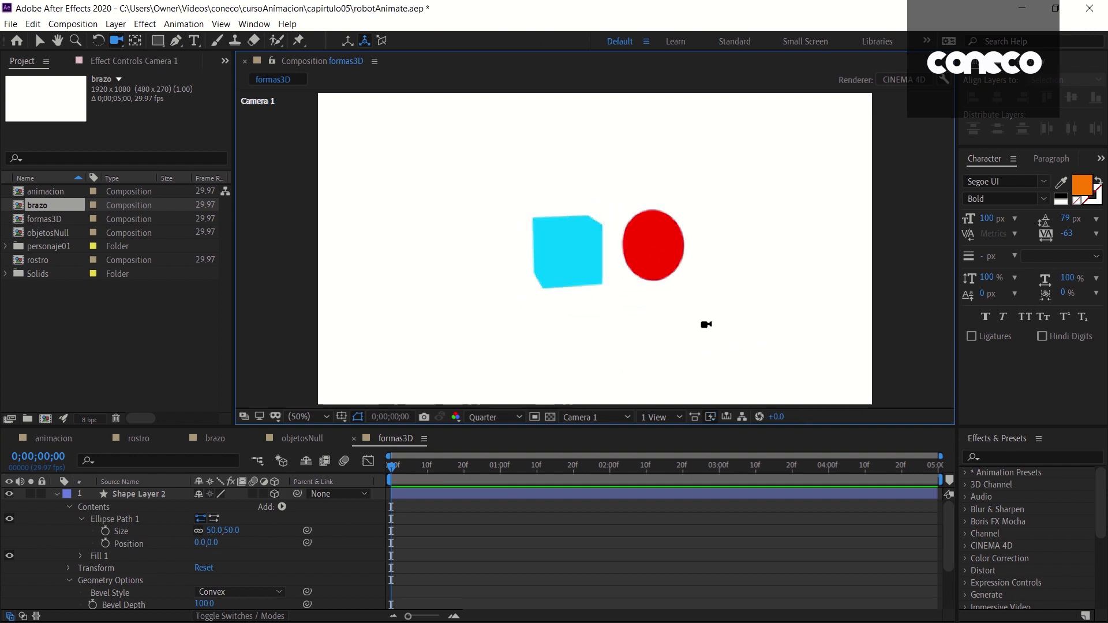
left_click_drag(643, 339, 638, 341)
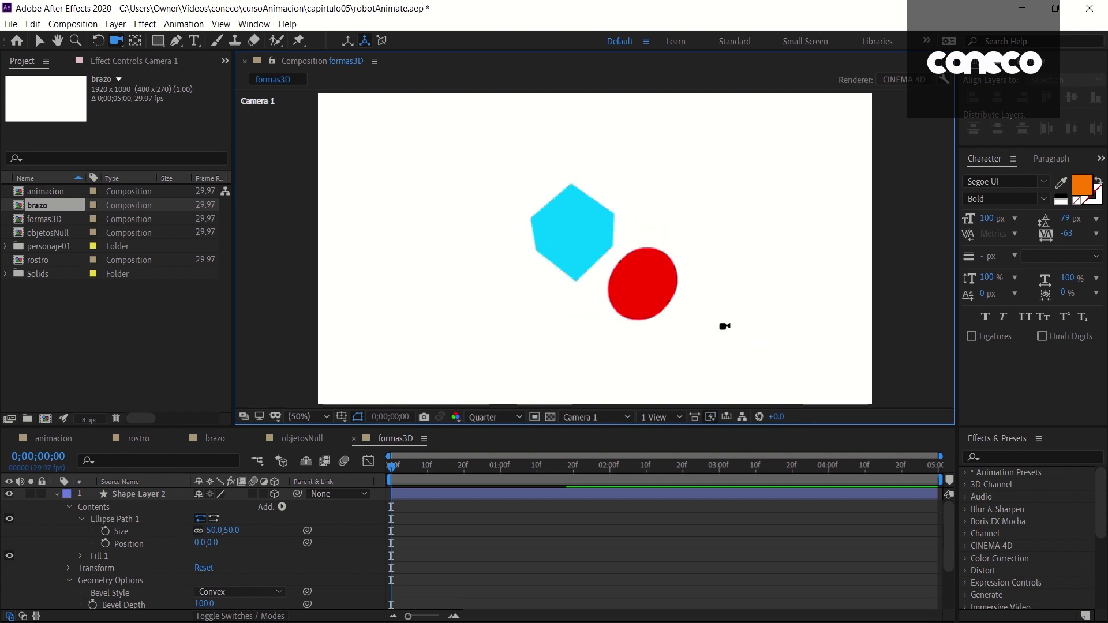
key("v")
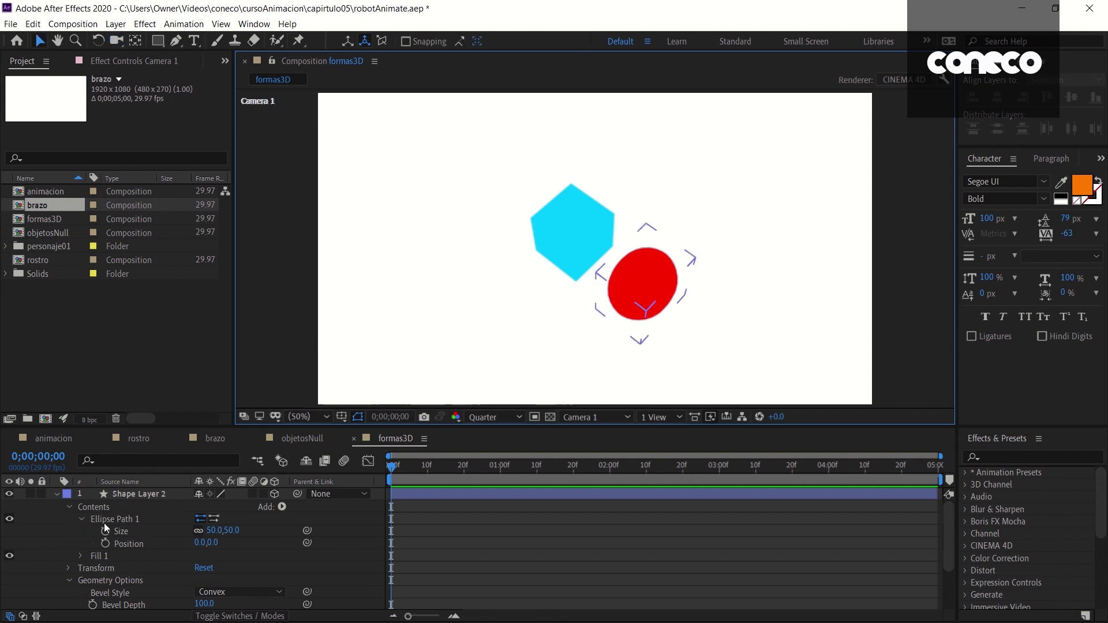
left_click(57, 495)
left_click(188, 563)
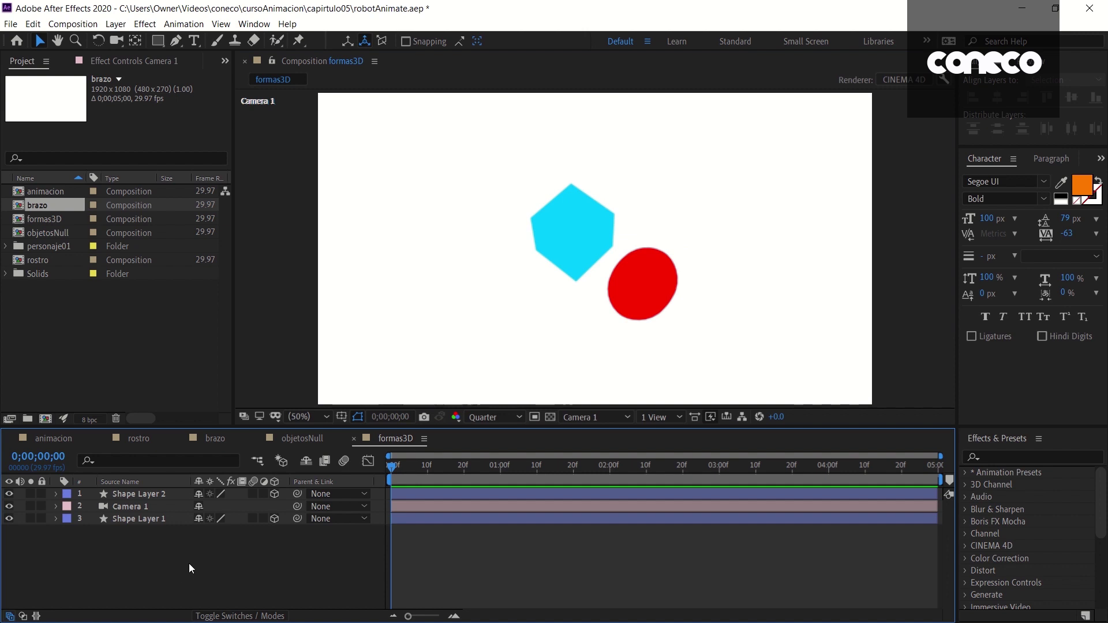
- Add Shape Layer 3 with a Polystar set to Polygon type and 3 points
right_click(188, 562)
left_click(392, 513)
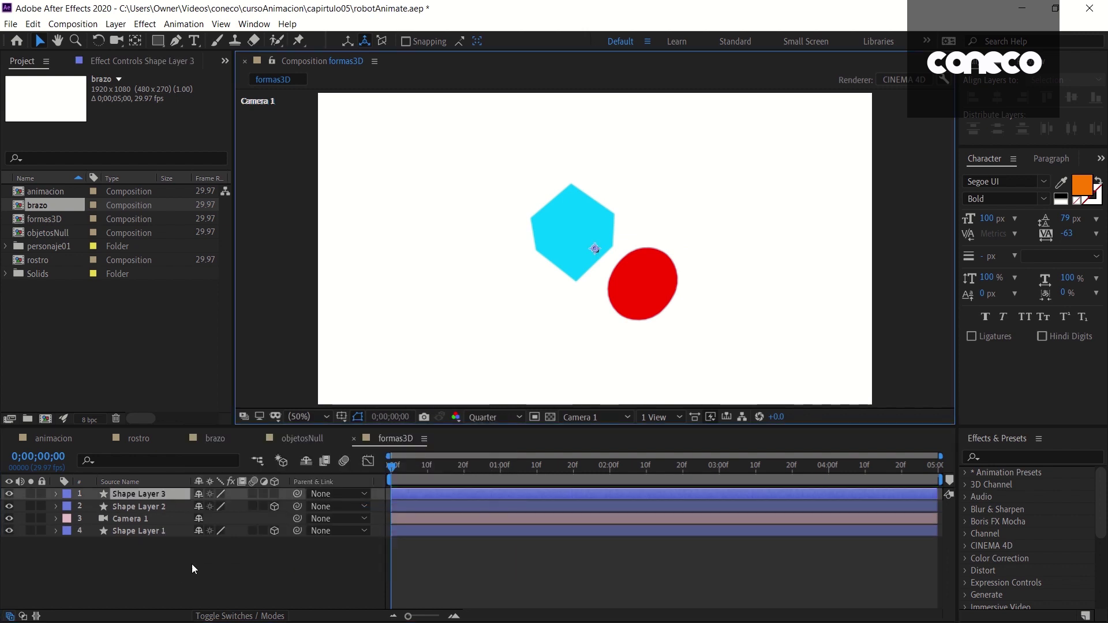
left_click(56, 494)
left_click(282, 507)
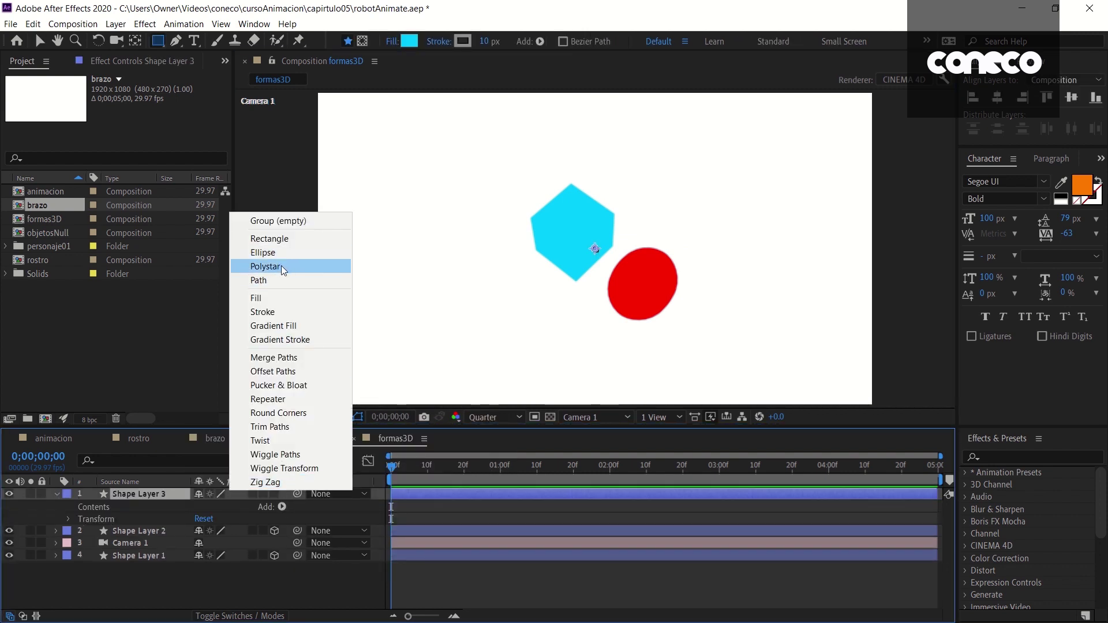
left_click(281, 265)
left_click(81, 519)
left_click(219, 518)
left_click(217, 542)
left_click(203, 528)
type("3")
key("Return")
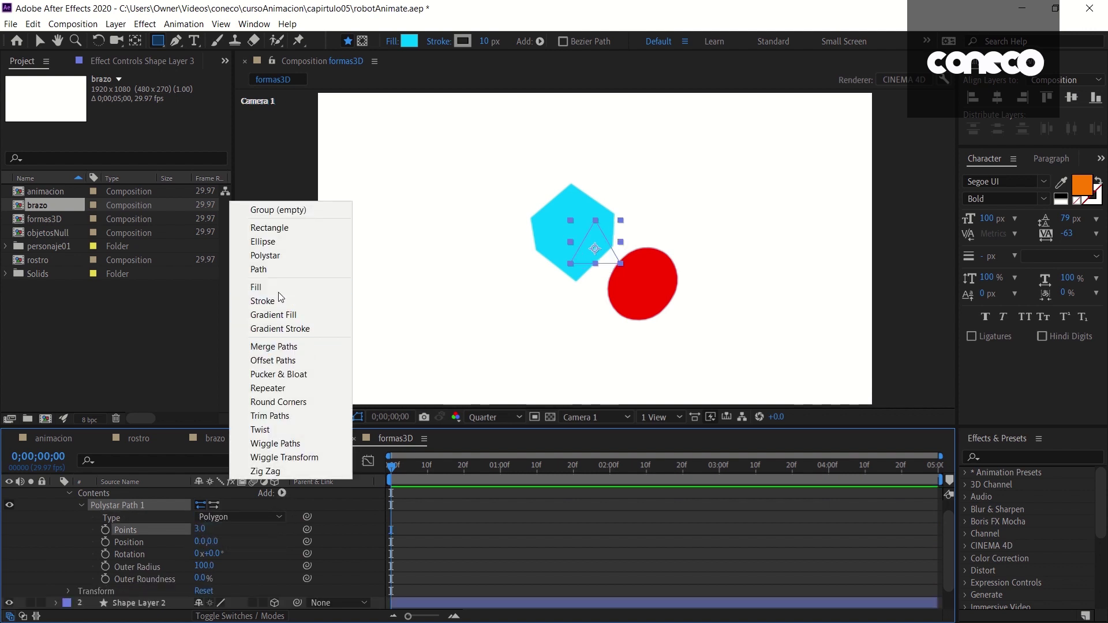
- Add a Fill to the triangle and set its Extrusion Depth to 200
left_click(256, 287)
scroll(149, 545, "down", 3)
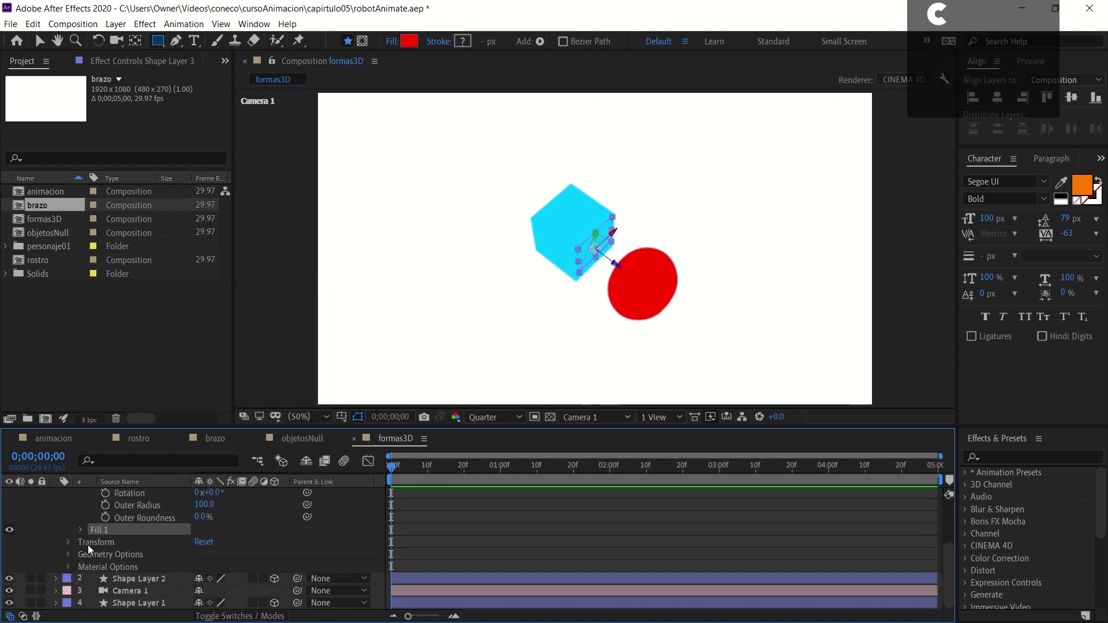
left_click(69, 554)
left_click(230, 566)
left_click(200, 602)
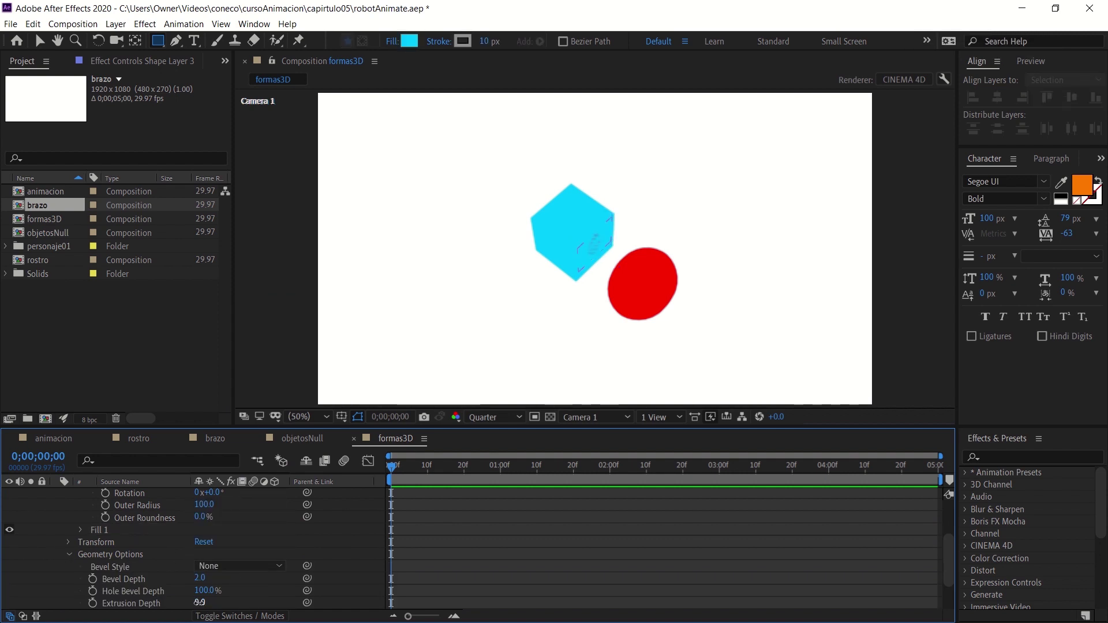
type("20")
key("Return")
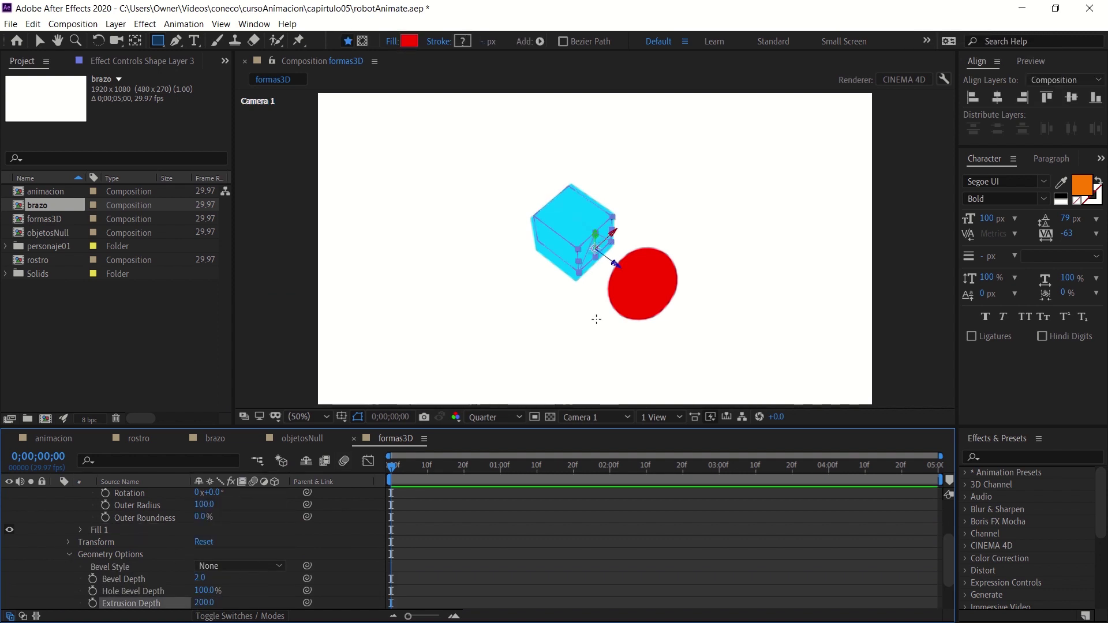
key("v")
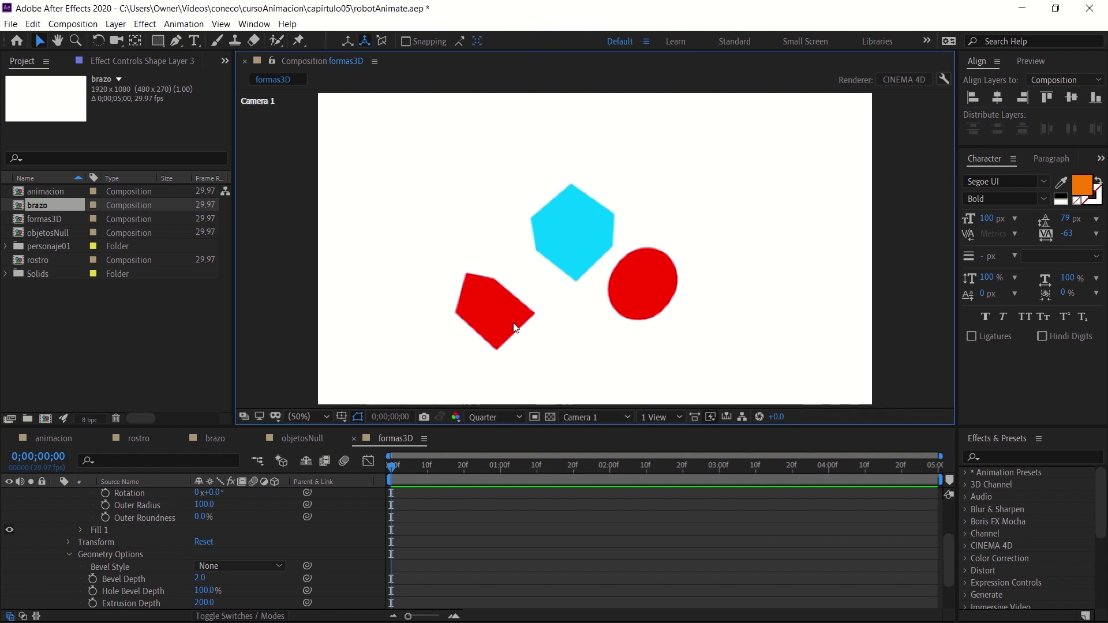
- Colour the triangle's fill green and orbit Camera 1 around the three shapes
left_click(524, 41)
left_click(968, 474)
key("Return")
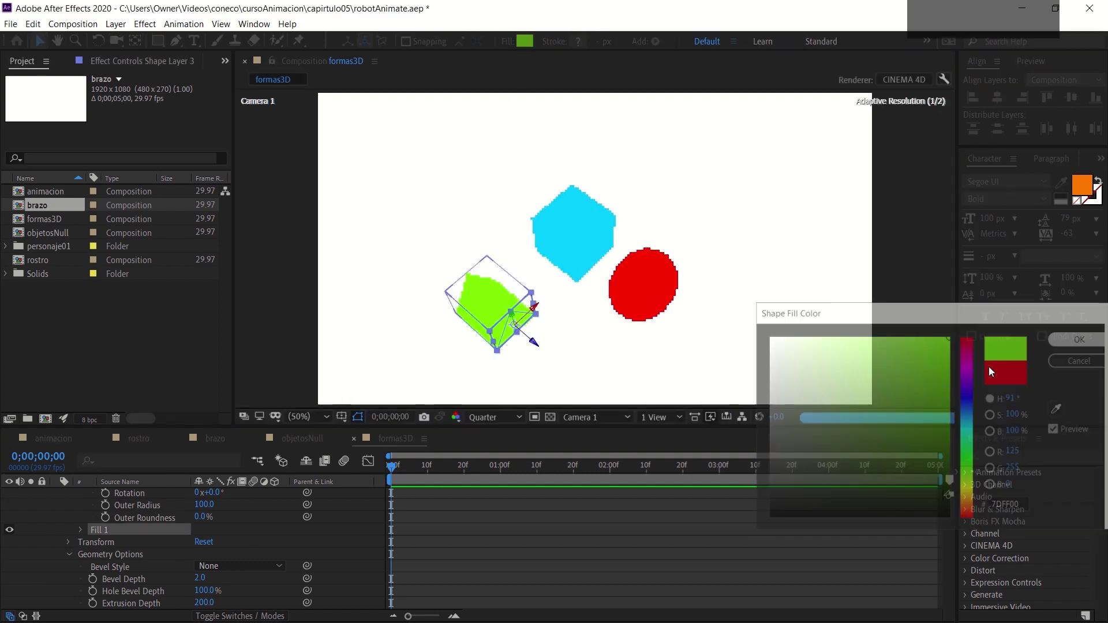
key("c")
left_click_drag(592, 353, 589, 323)
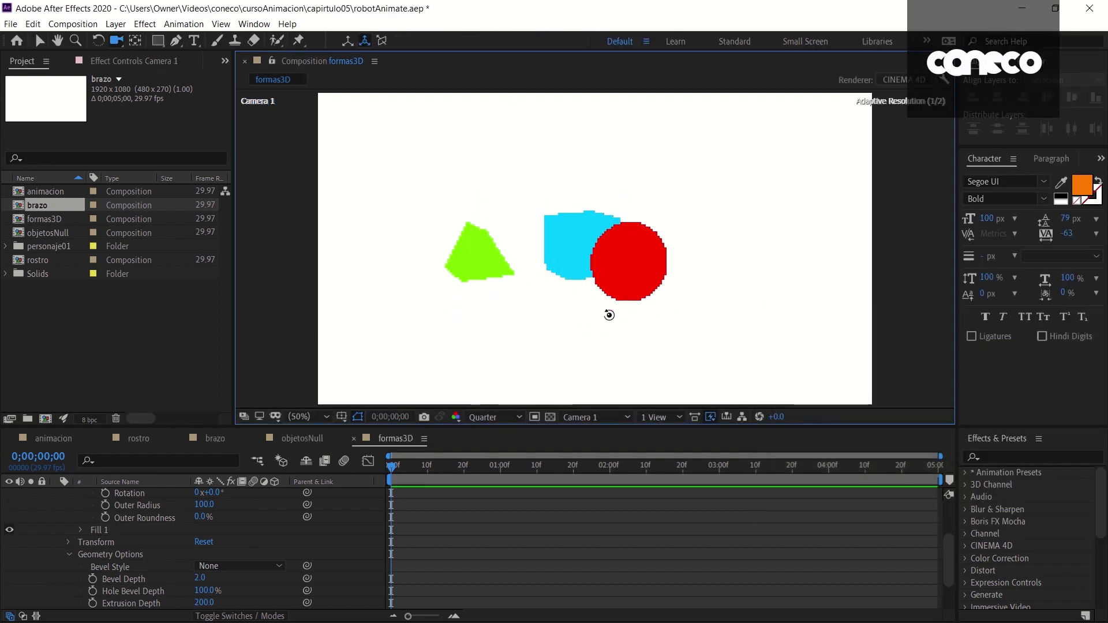
key("v")
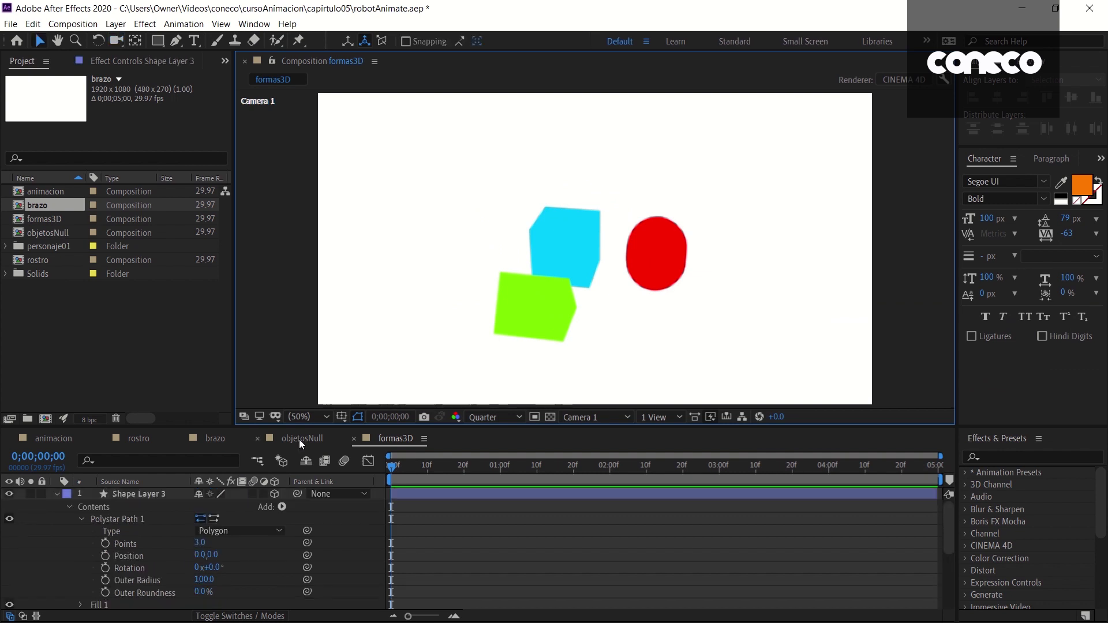
left_click(299, 438)
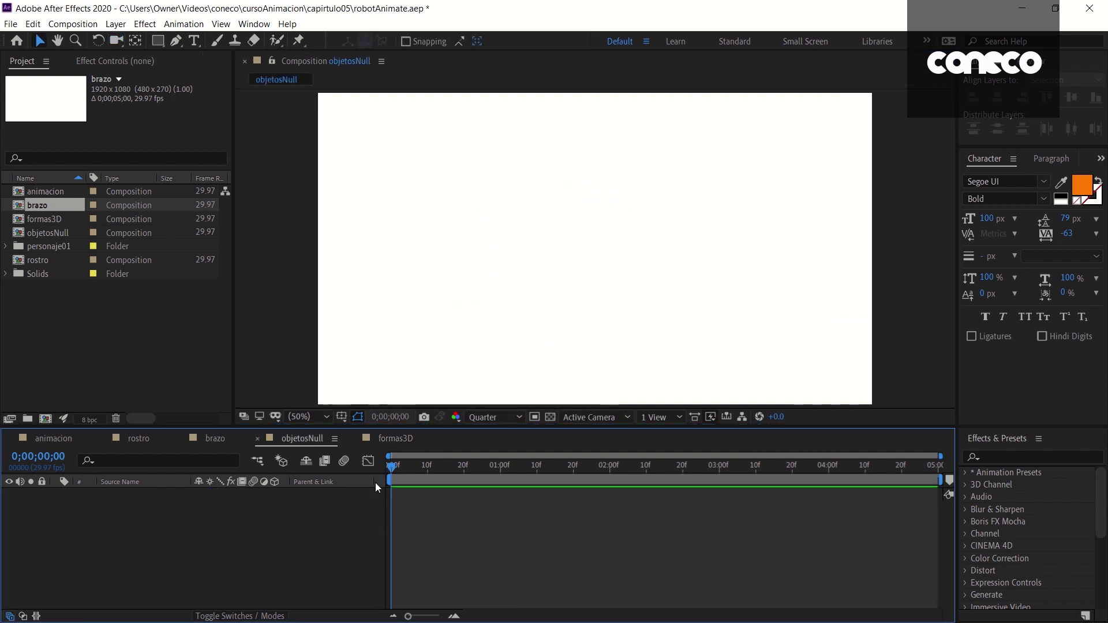
- Add a Null Object, Null 4, to the objetosNull composition
right_click(247, 514)
mouse_move(370, 379)
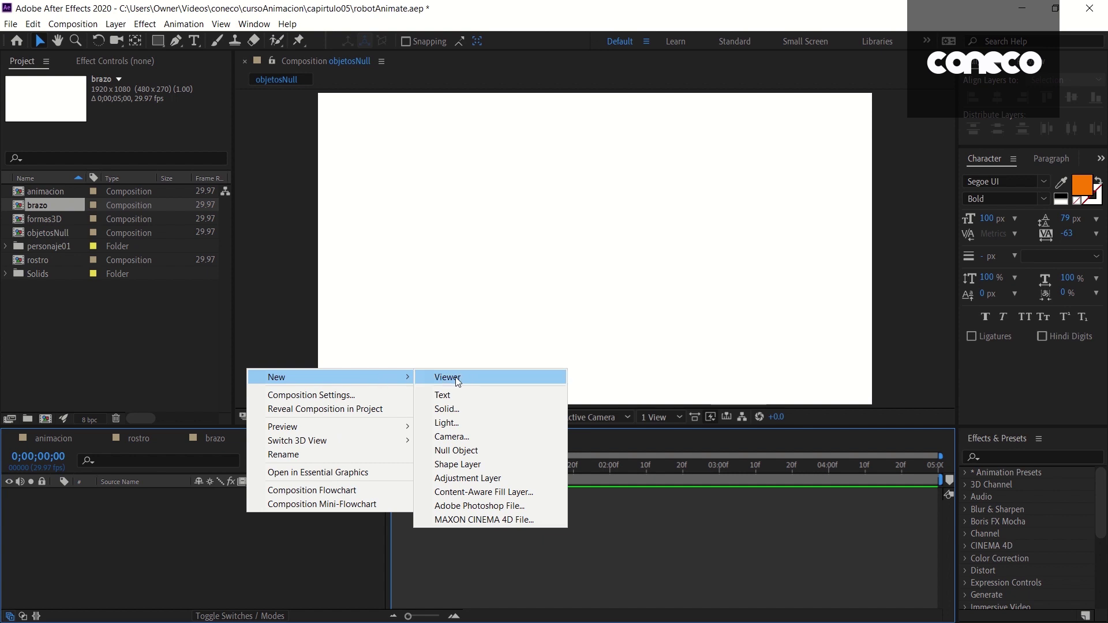
left_click(456, 450)
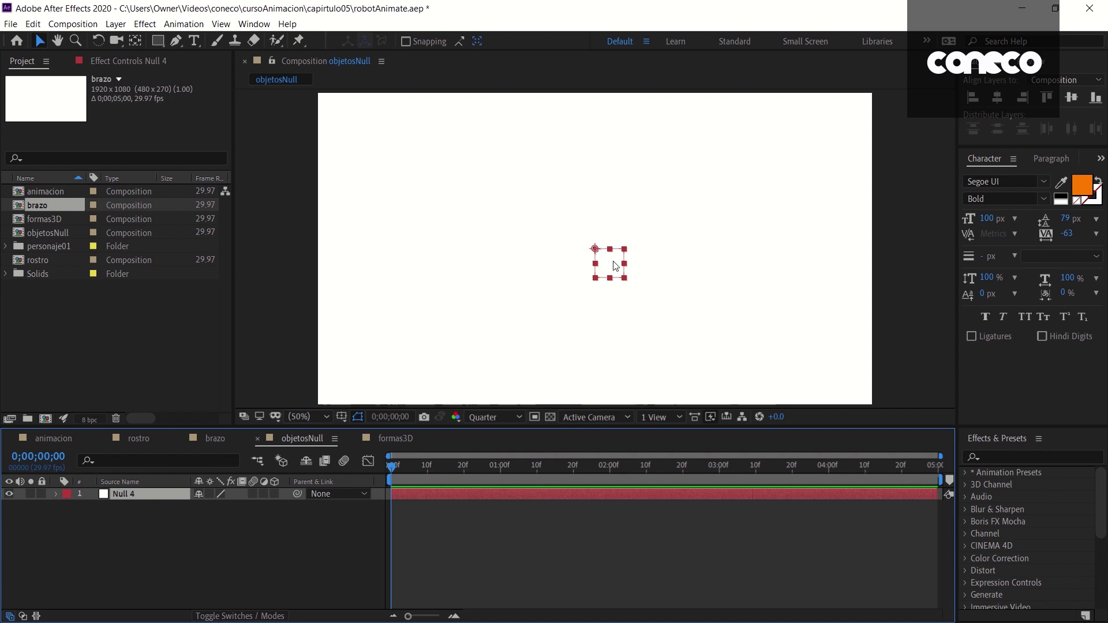
left_click(623, 312)
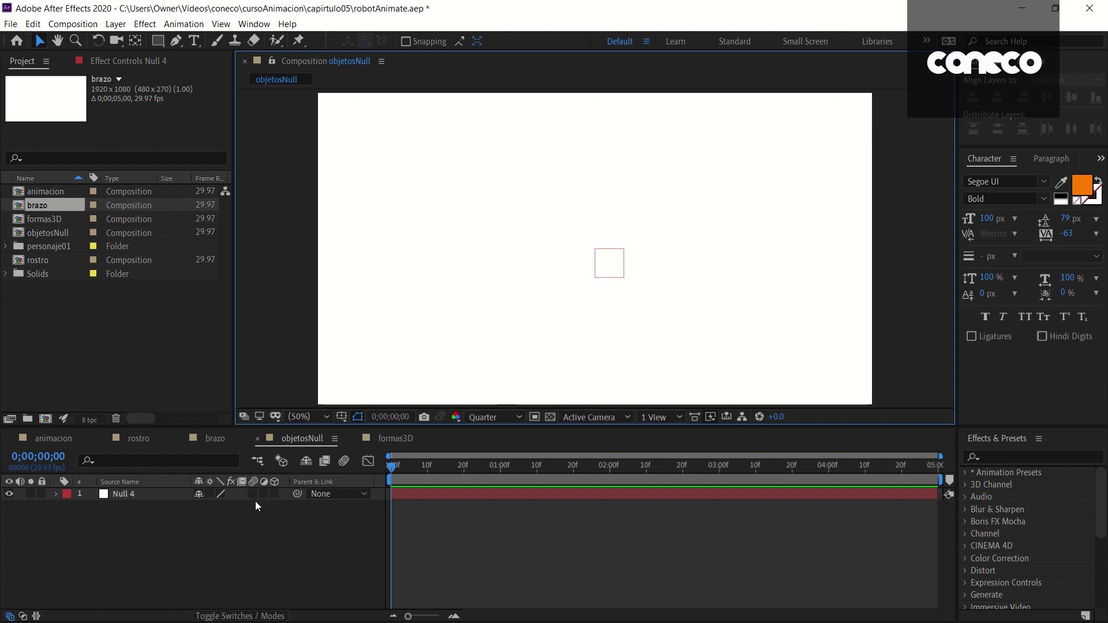
left_click(144, 492)
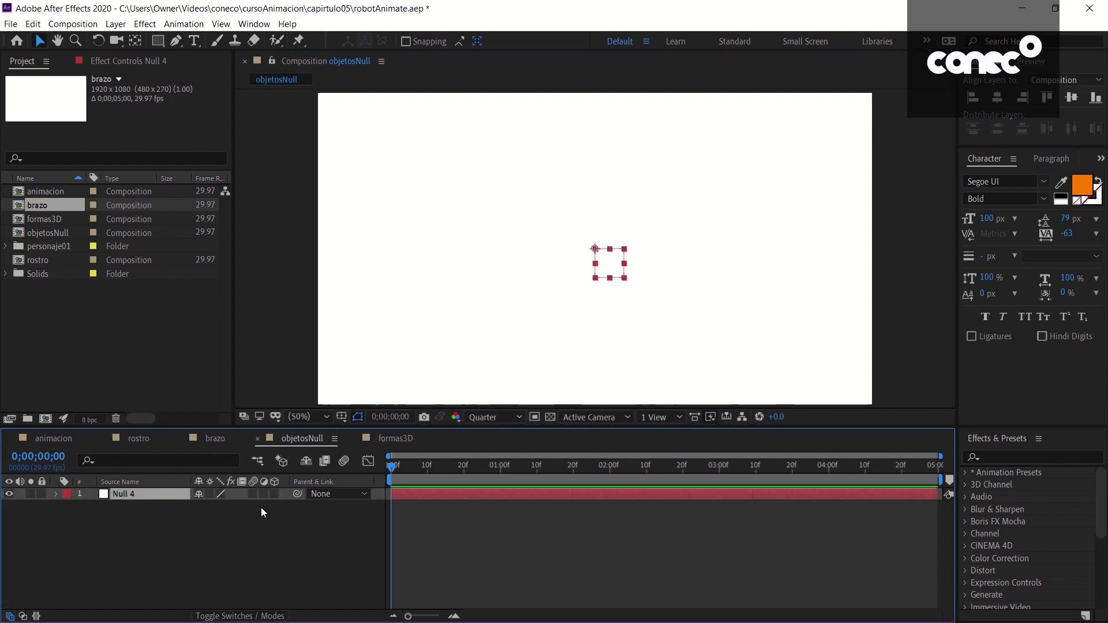
left_click(283, 546)
right_click(262, 528)
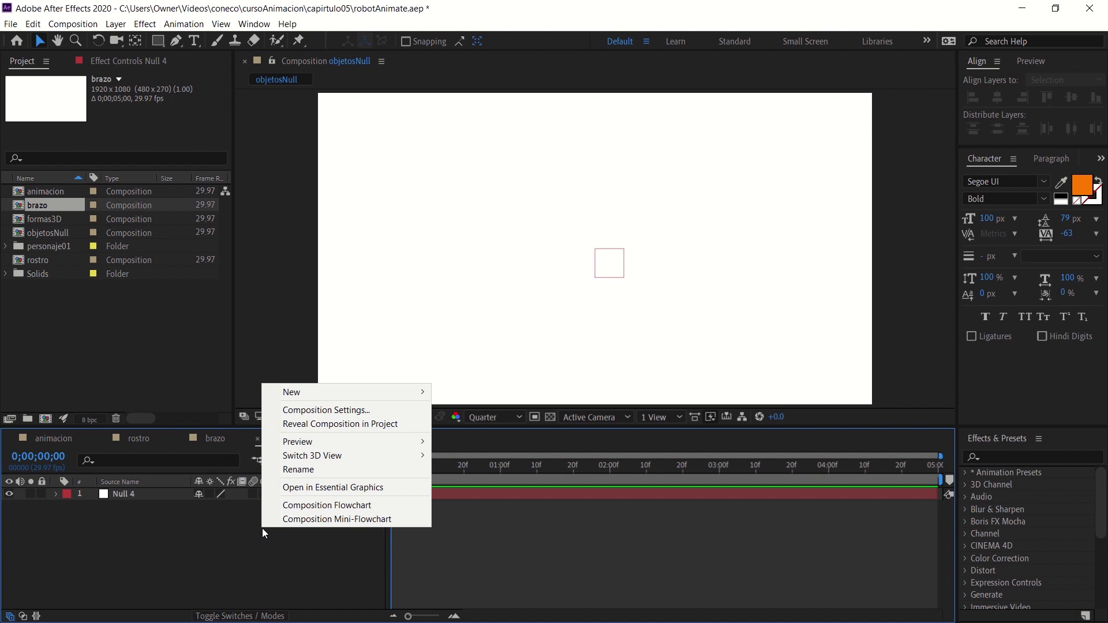
left_click(254, 539)
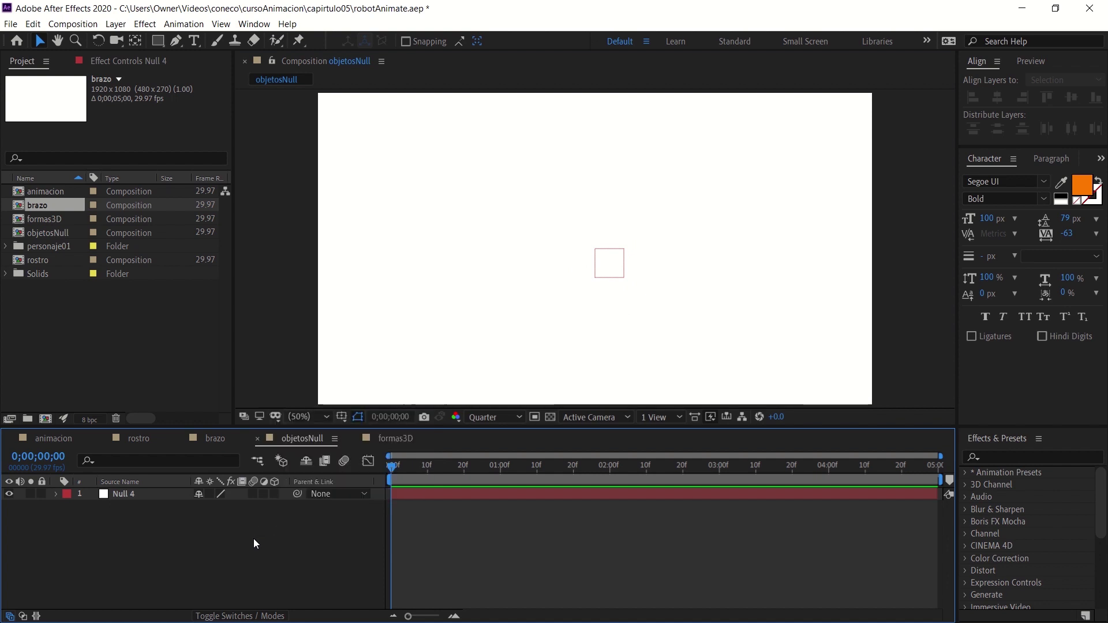
double_click(88, 323)
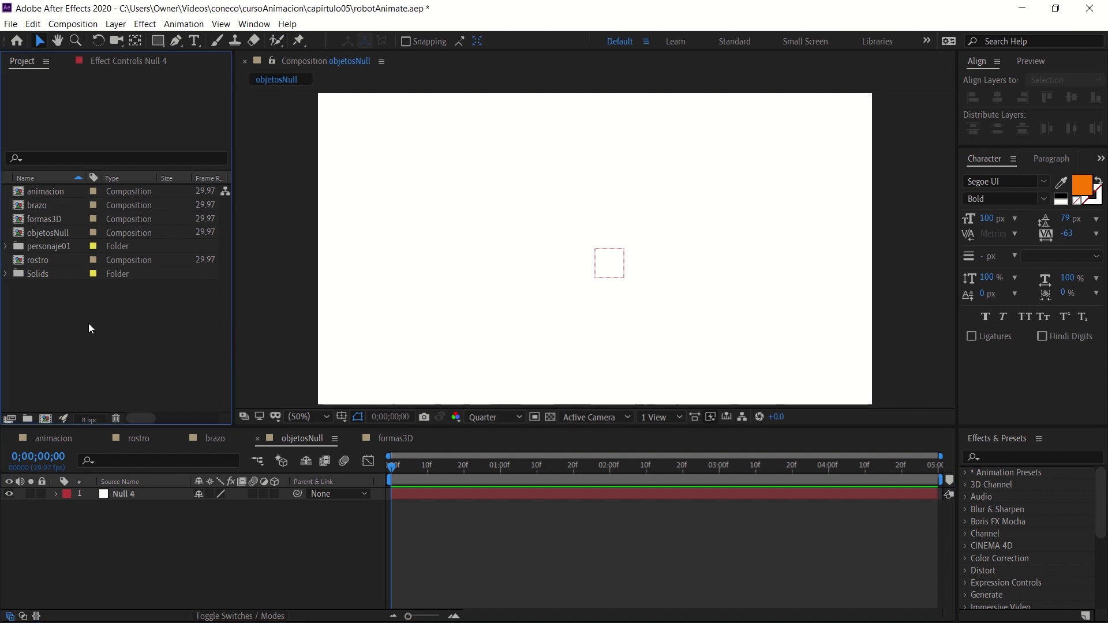
- Import antebrazoParte, antebrazoPrincipal and antebrazoPrincipal2 from capitulo05/robot into objetosNull as 3D layers
double_click(263, 164)
double_click(269, 233)
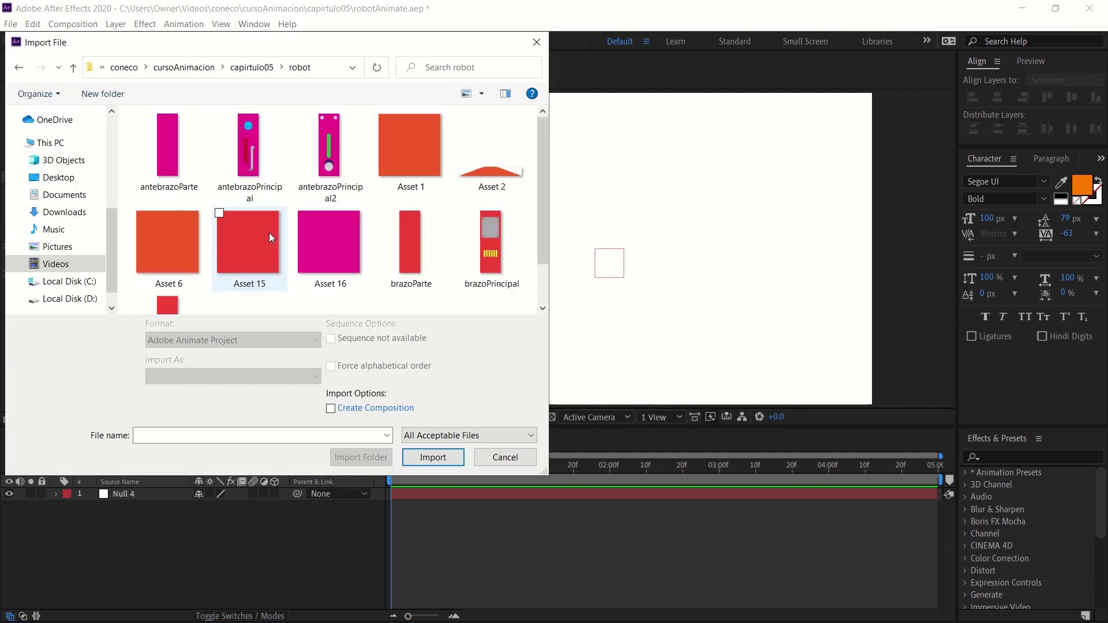
left_click(330, 173)
left_click(182, 171, "shift")
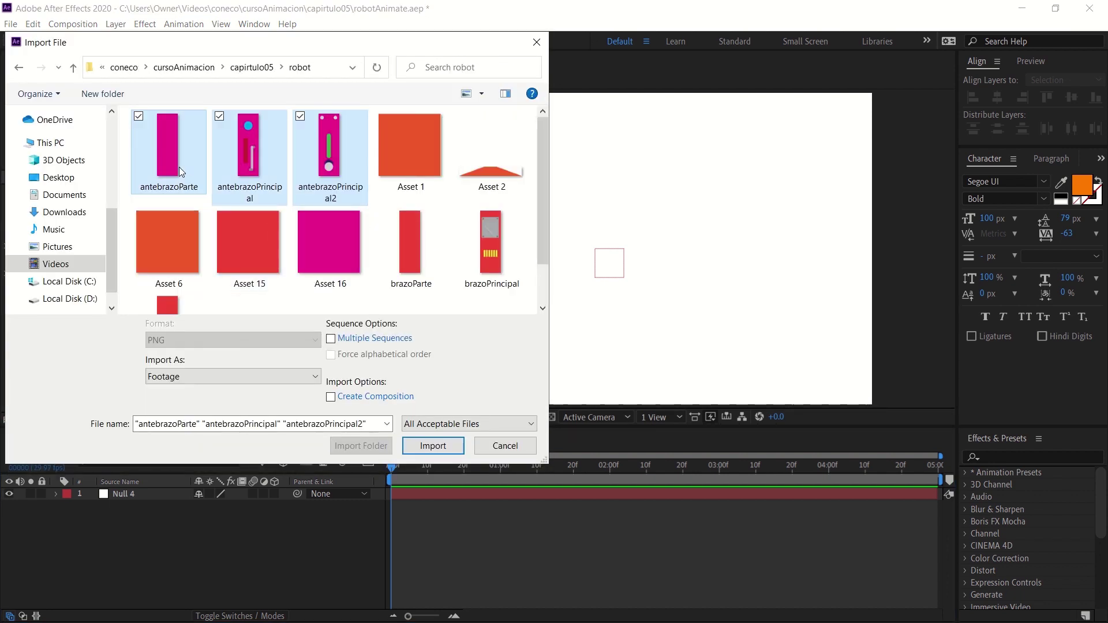
left_click(447, 447)
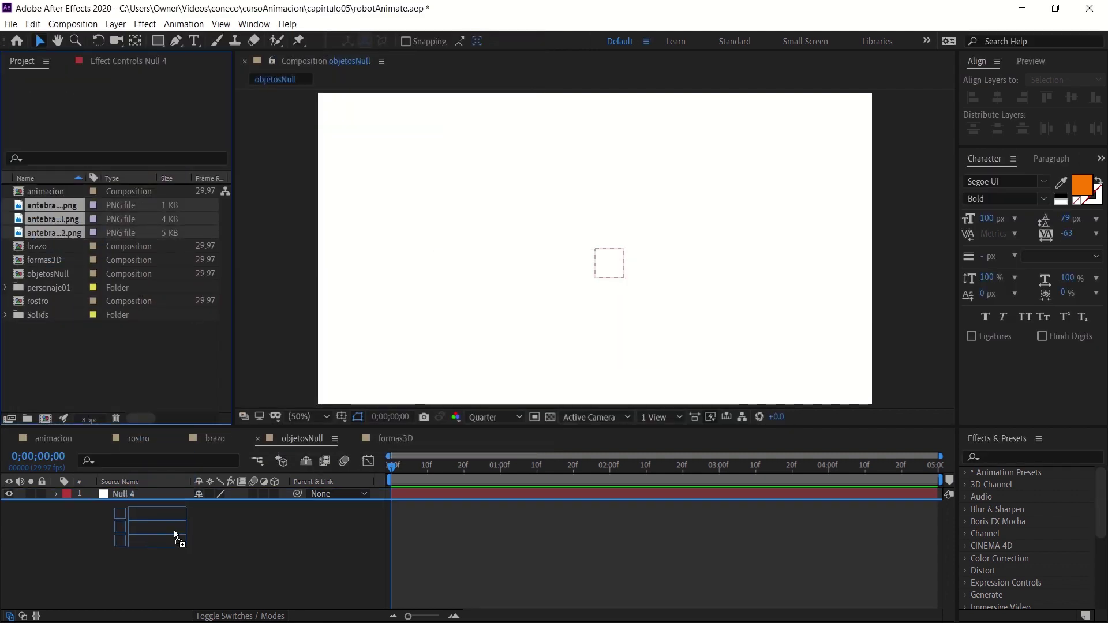
left_click_drag(176, 415, 167, 528)
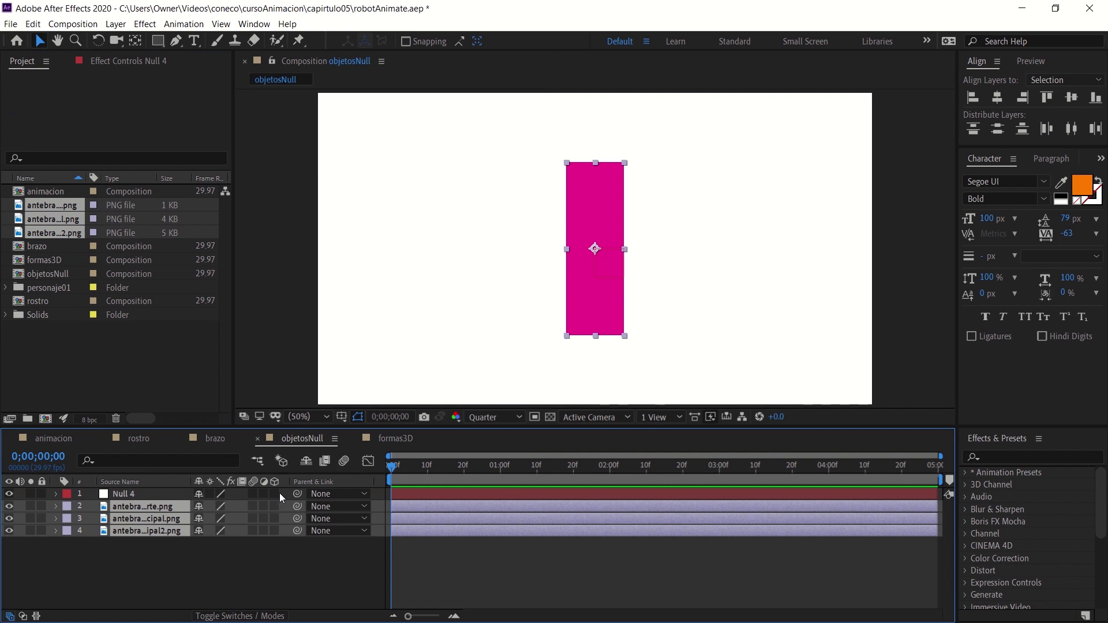
left_click_drag(274, 506, 275, 530)
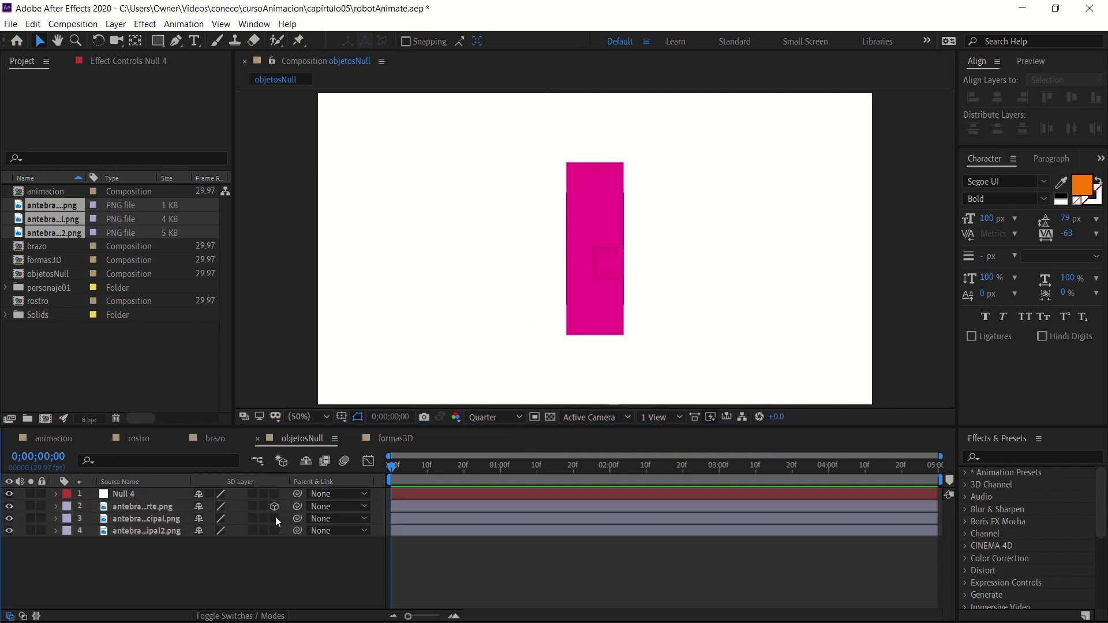
- Switch the objetosNull viewer from Active Camera to the Top view, then select antebrazoPrincipal
left_click(132, 506)
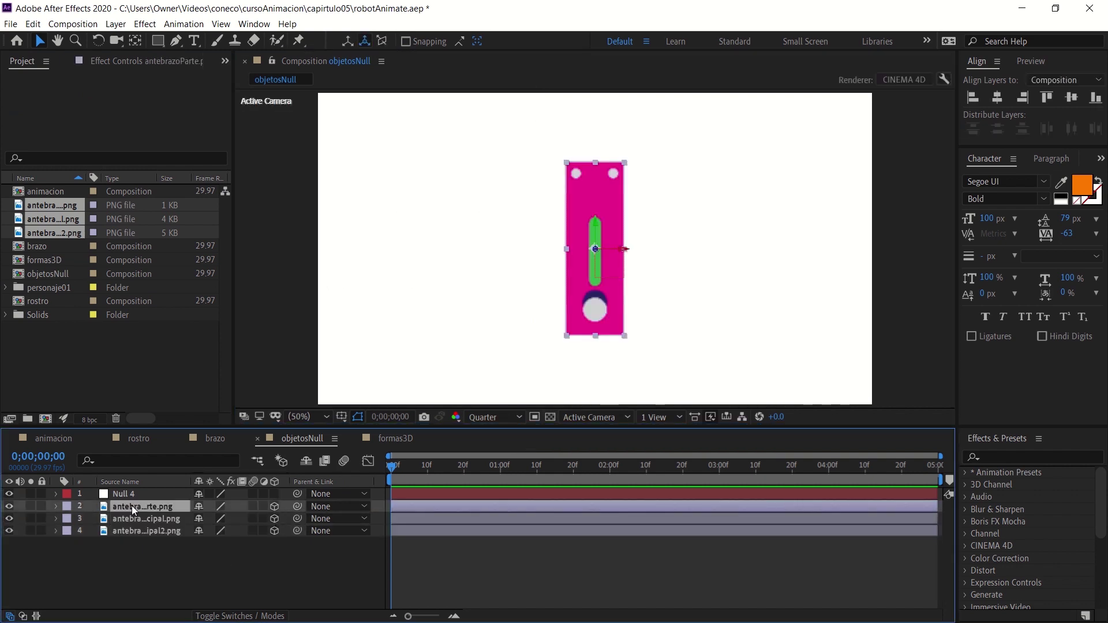
left_click(589, 418)
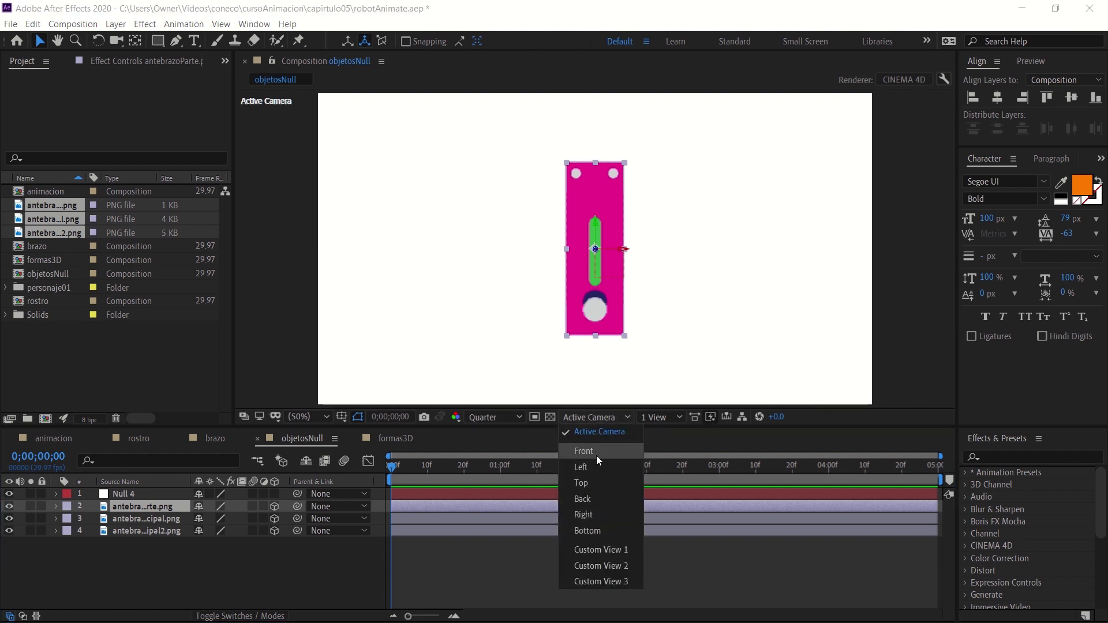
left_click(598, 485)
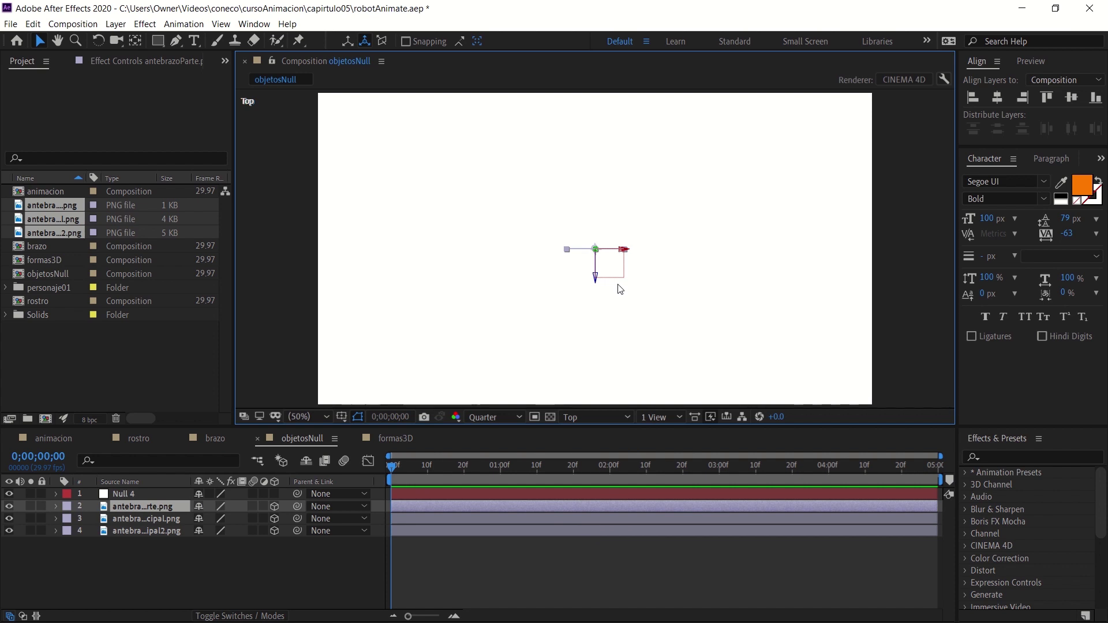
left_click(147, 518)
- Set Null 4's Position to 0,0 and turn on its 3D switch
key("p")
left_click(147, 493)
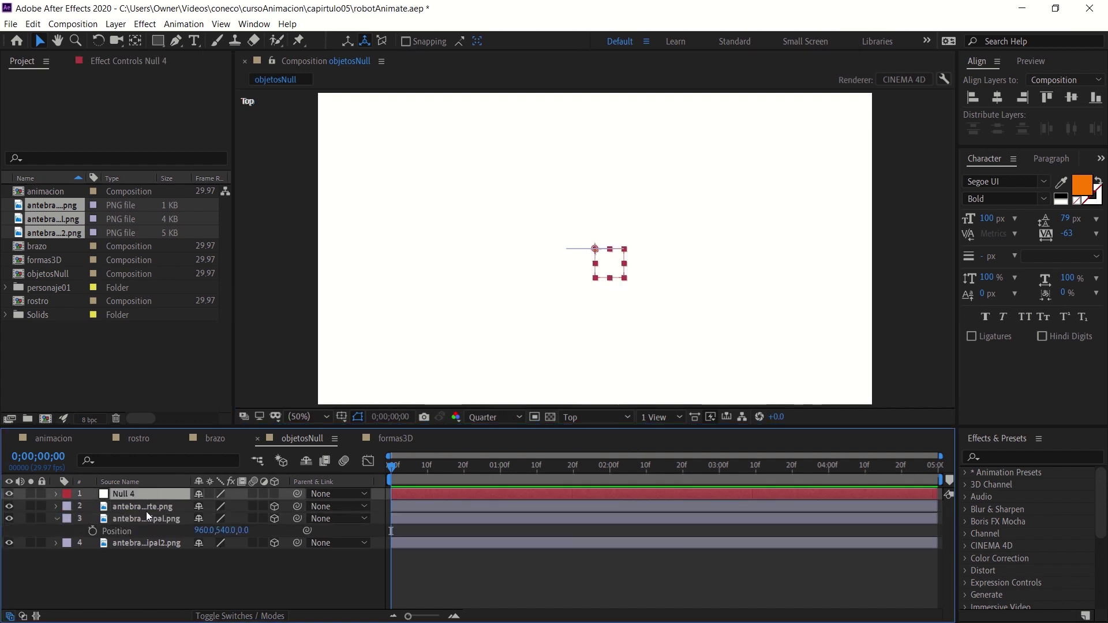
left_click(146, 542, "shift")
key("p")
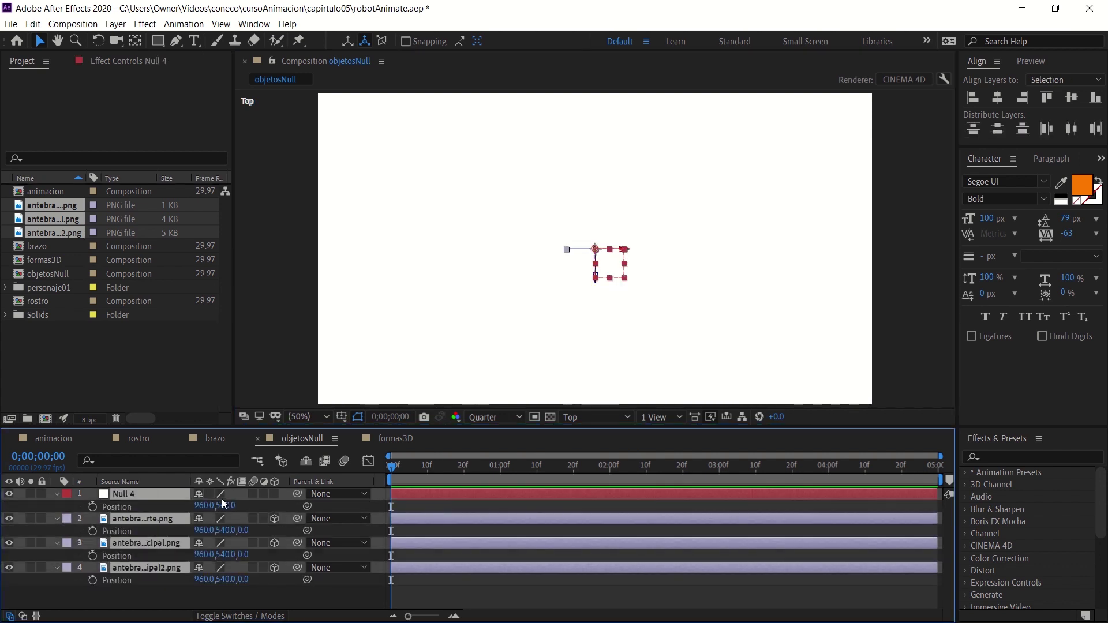
left_click(203, 506)
type("0")
key("Tab")
type("0")
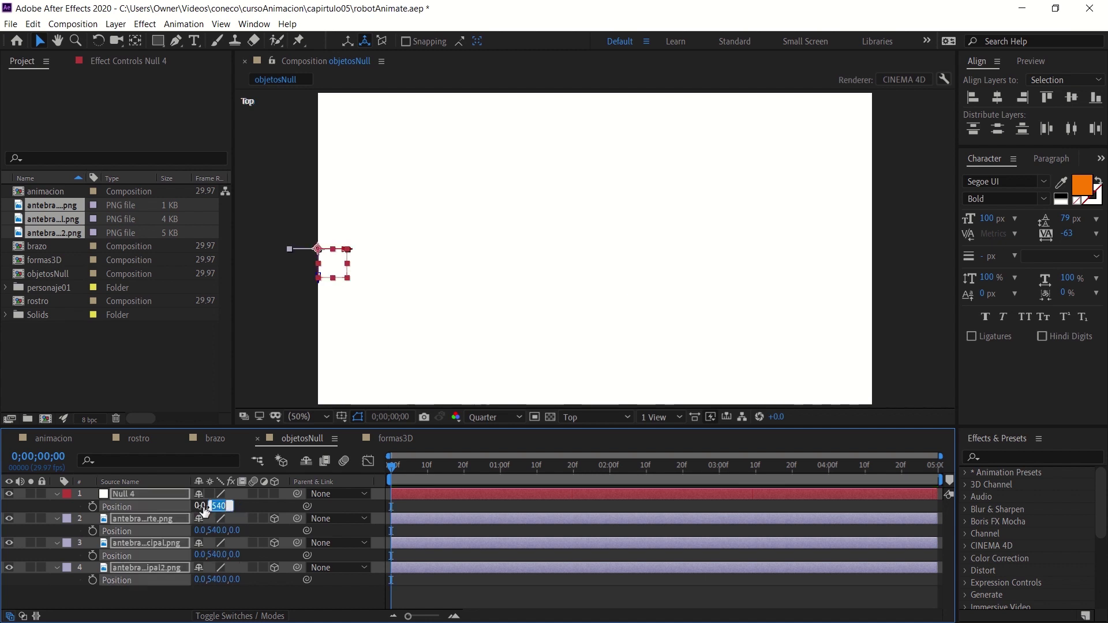
key("Return")
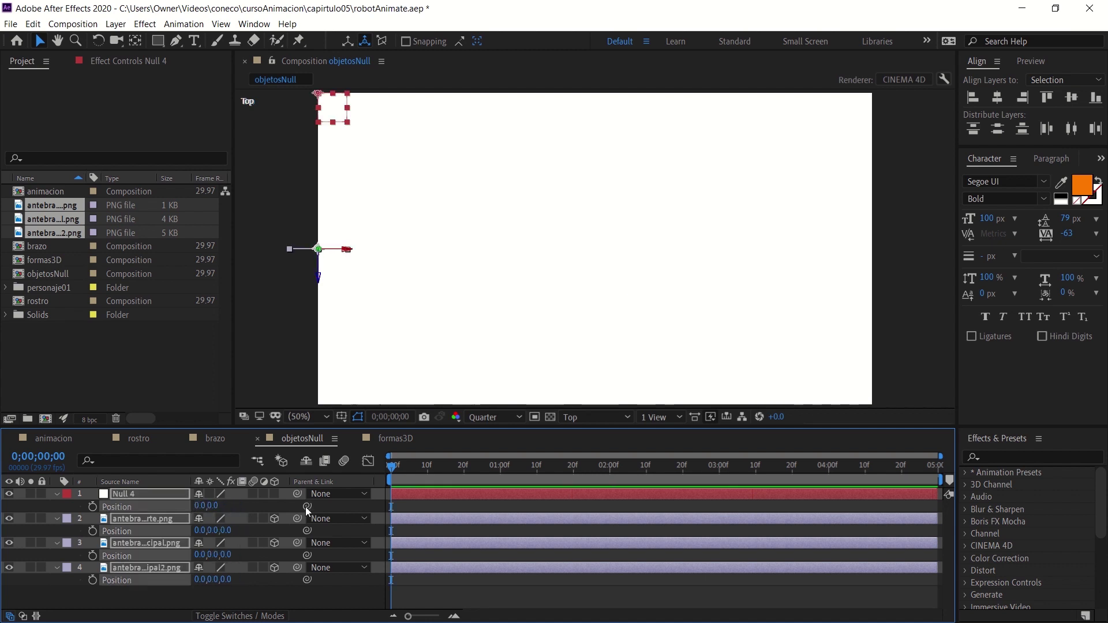
left_click(274, 494)
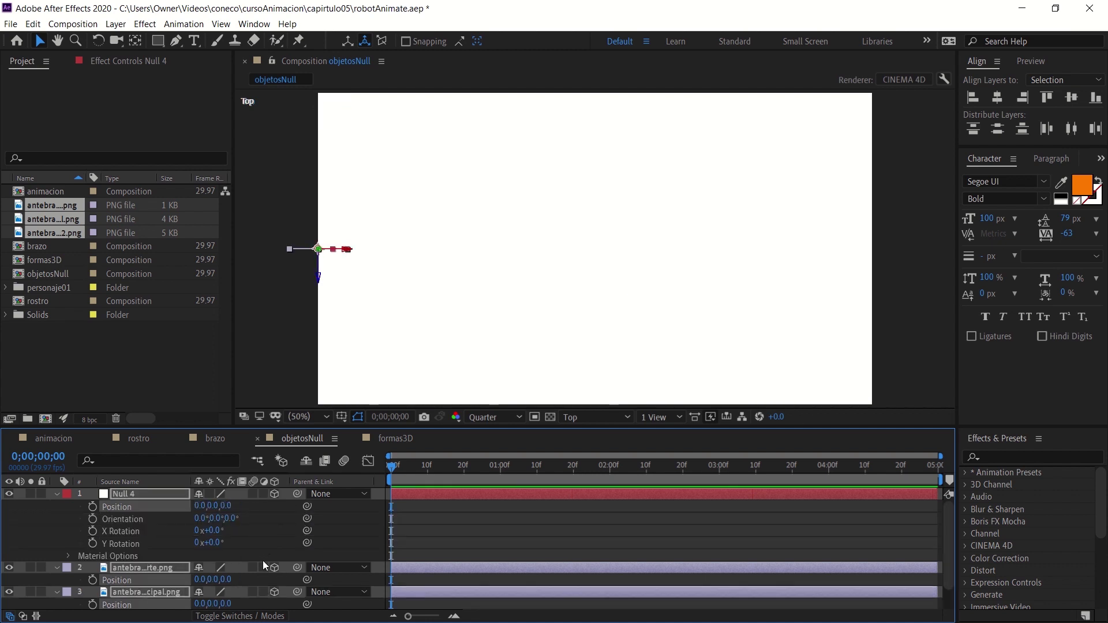
- Collapse the layers' properties, deselect them, and pan the Top view to centre the layers
left_click(62, 495)
left_click(58, 493)
left_click(57, 494)
left_click(186, 563)
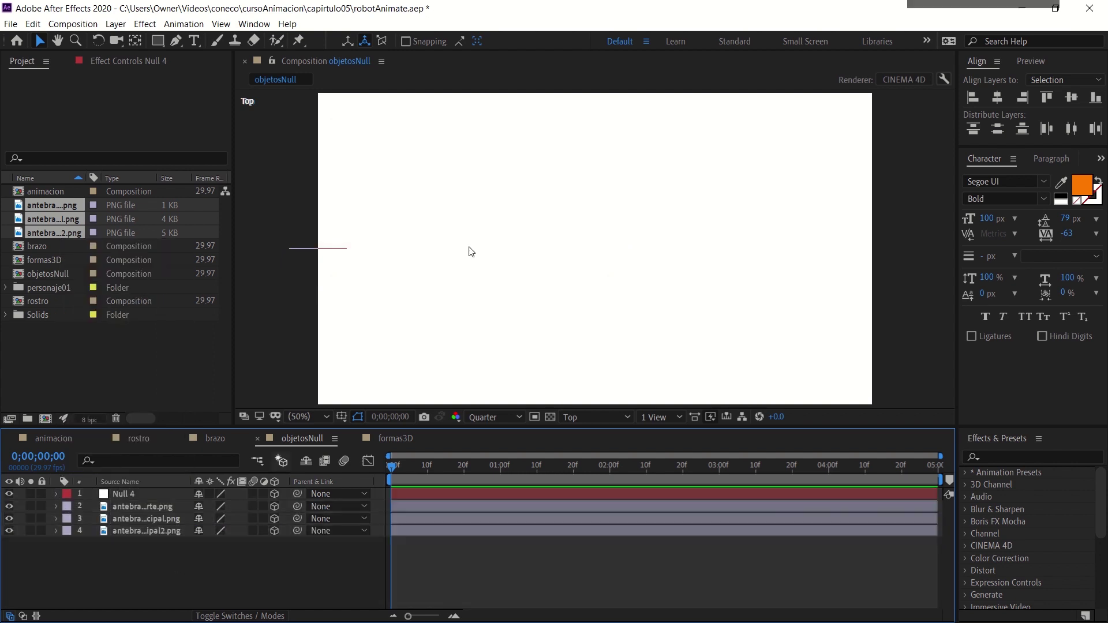
key("c")
left_click_drag(530, 298, 777, 301)
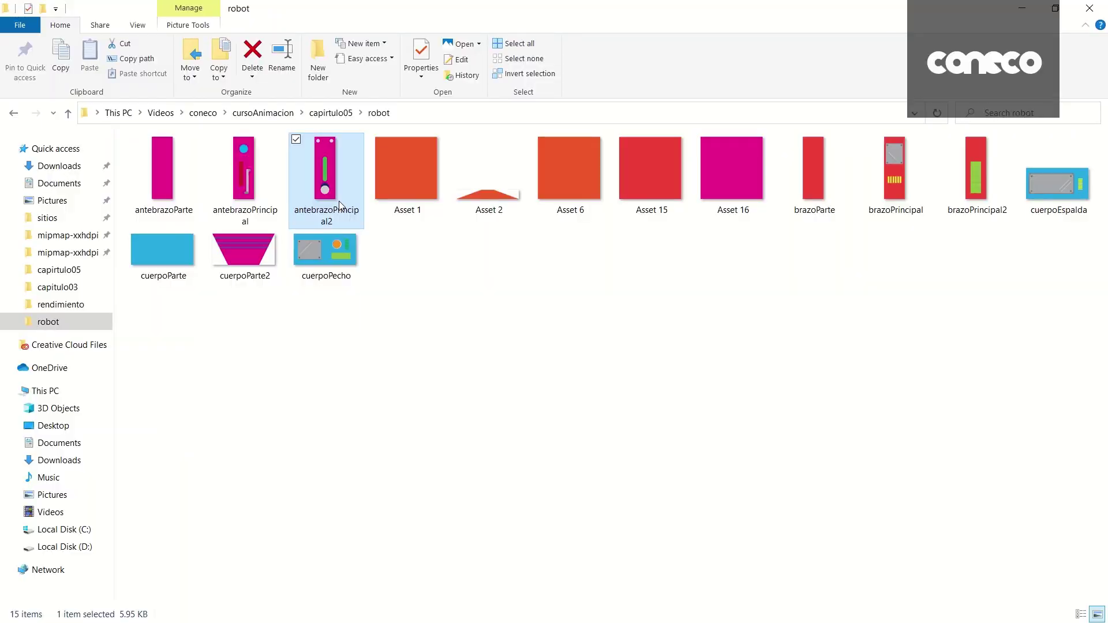
mouse_move(338, 201)
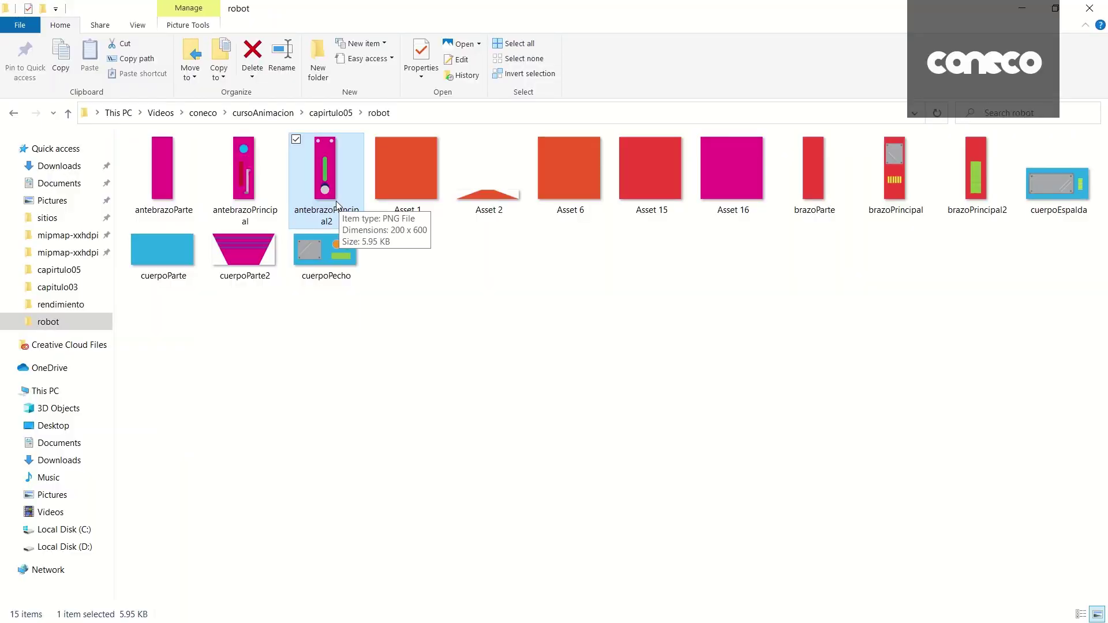
key("alt+Tab")
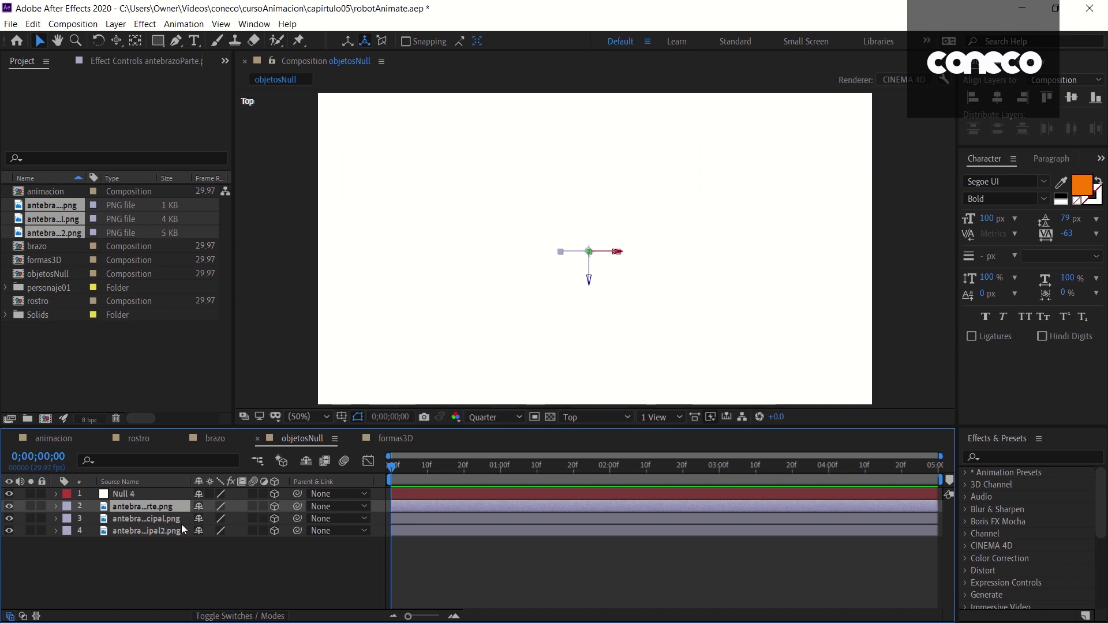
- Set antebrazoParte's Z Position to 200
key("p")
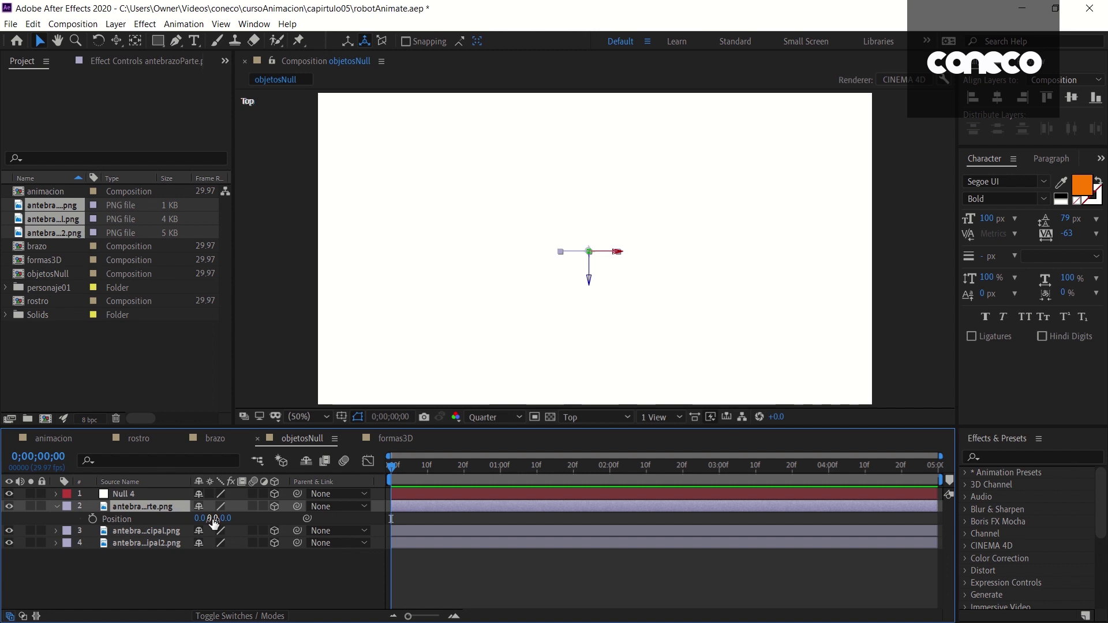
left_click(231, 518)
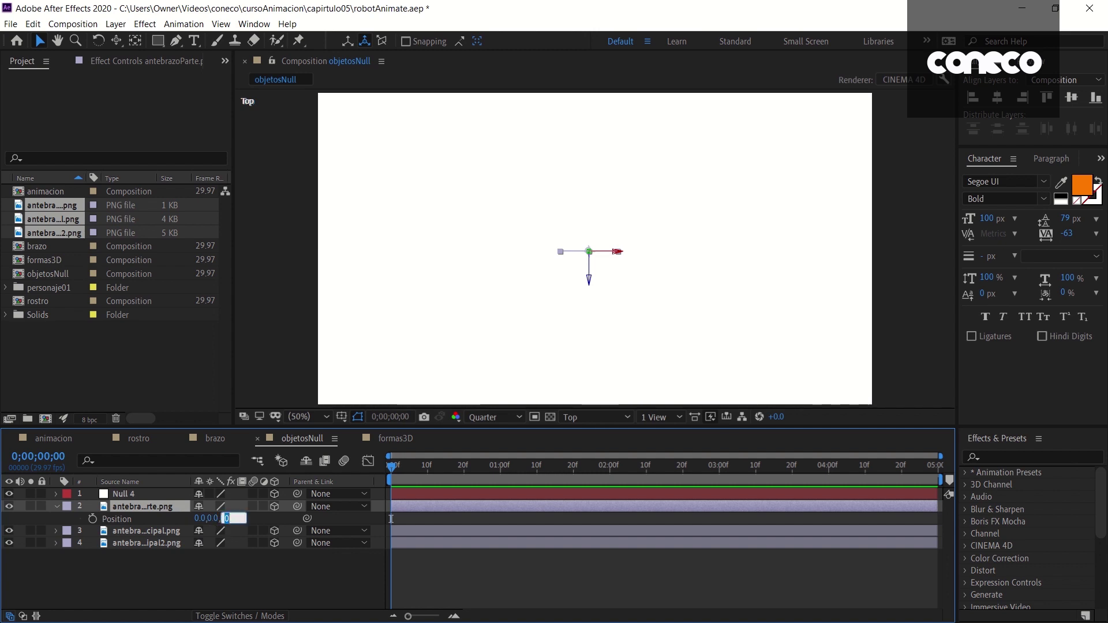
type("200")
key("Return")
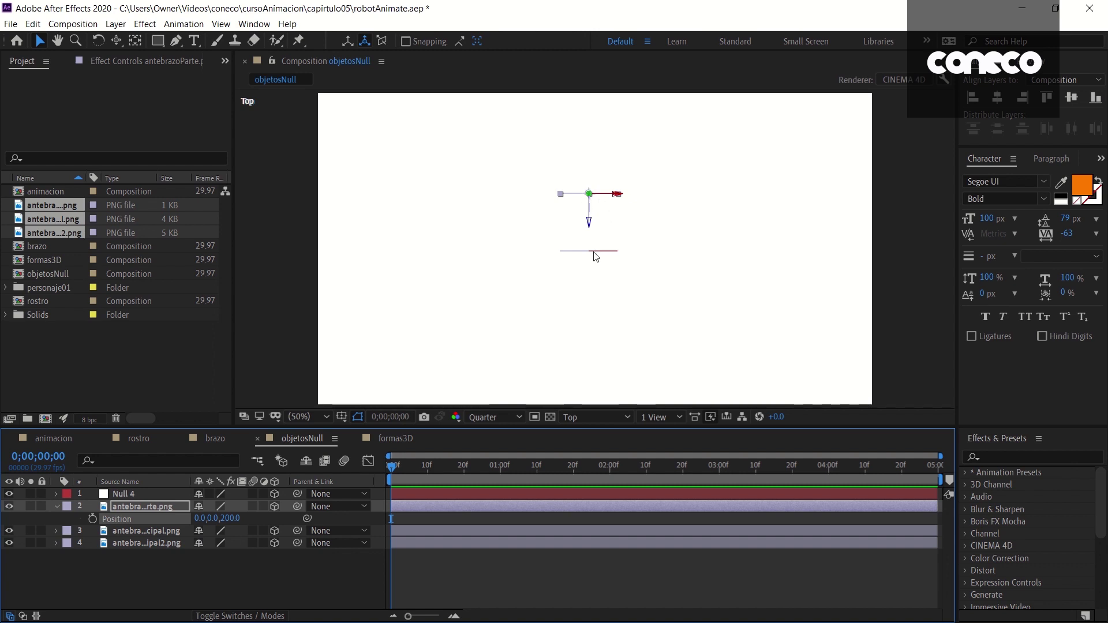
left_click(159, 582)
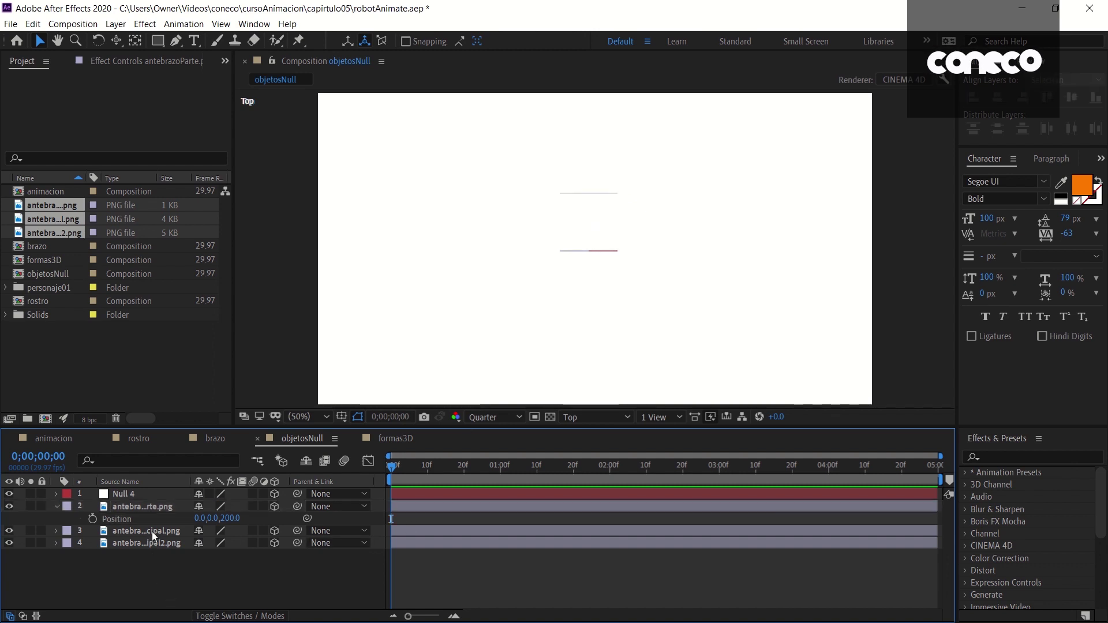
- Rotate antebrazoPrincipal 90° on Y and place it at Position -100,0,100
left_click(151, 531)
key("r")
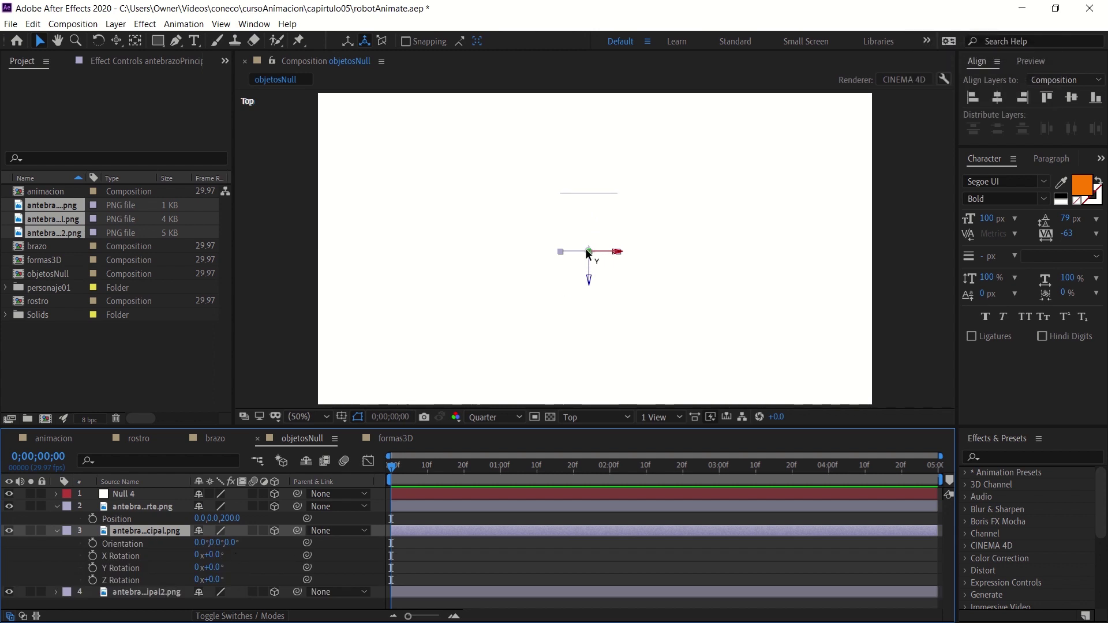
left_click(210, 567)
key("Return")
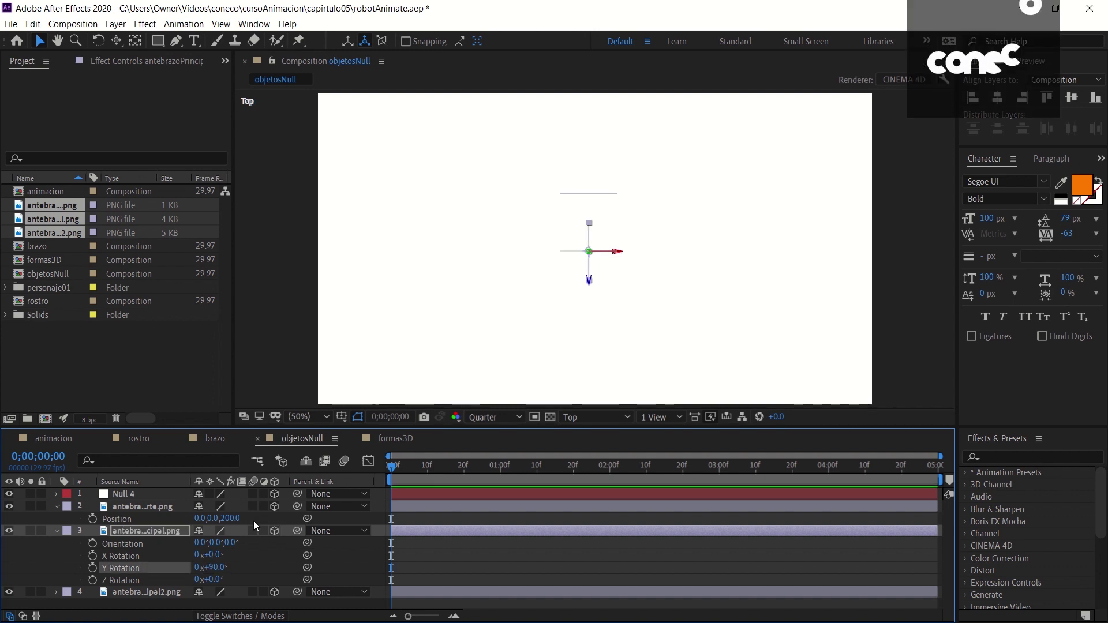
key("p")
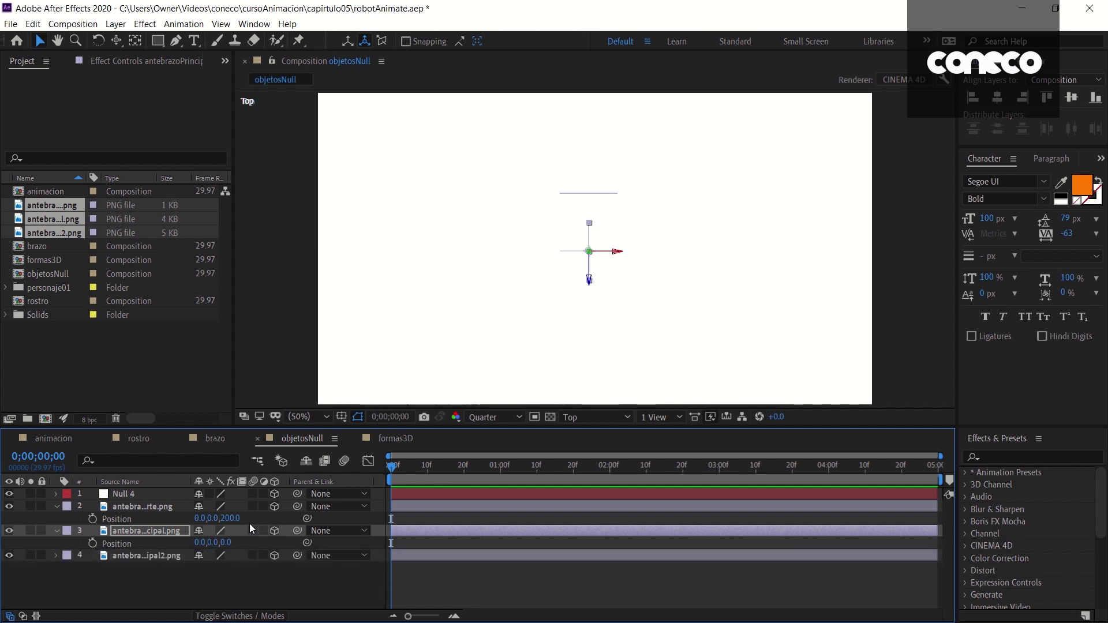
left_click(229, 542)
type("1")
key("Return")
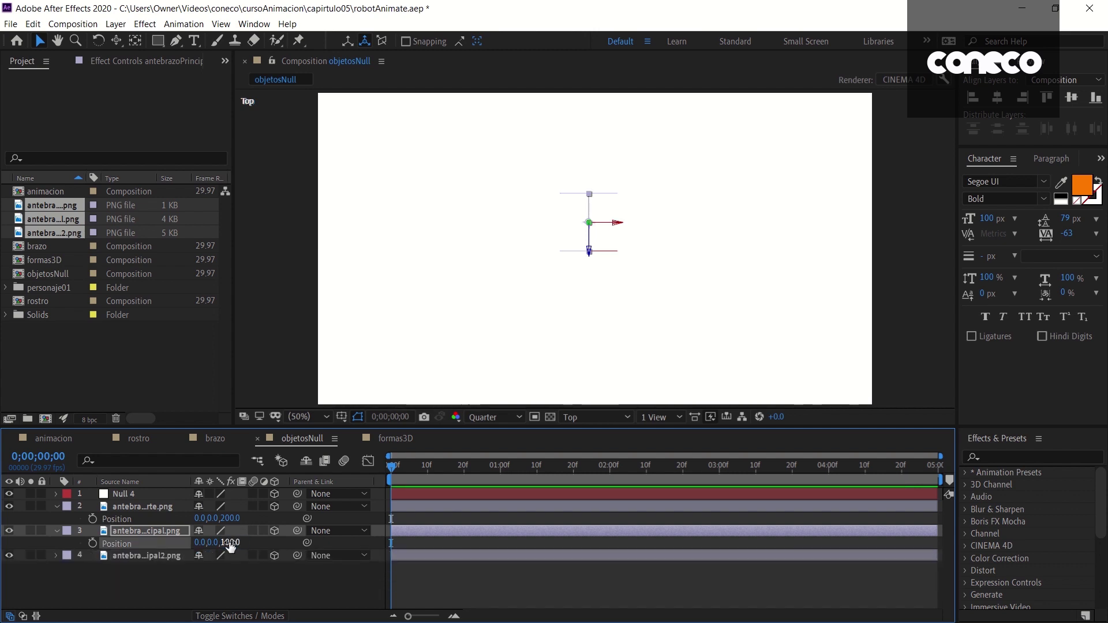
left_click(198, 543)
type("-100")
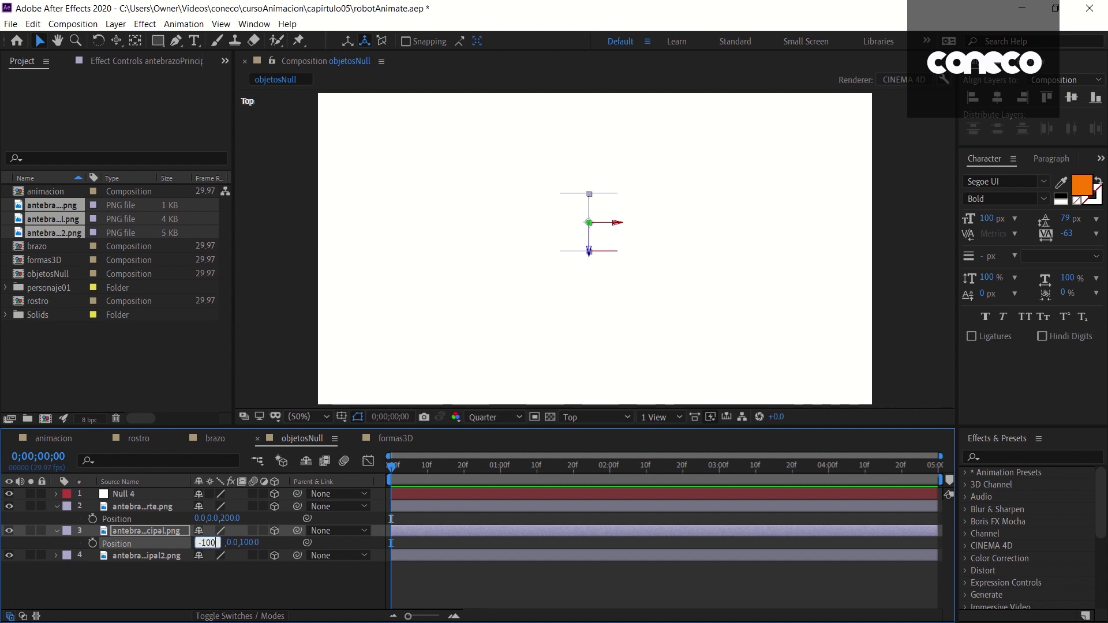
key("Return")
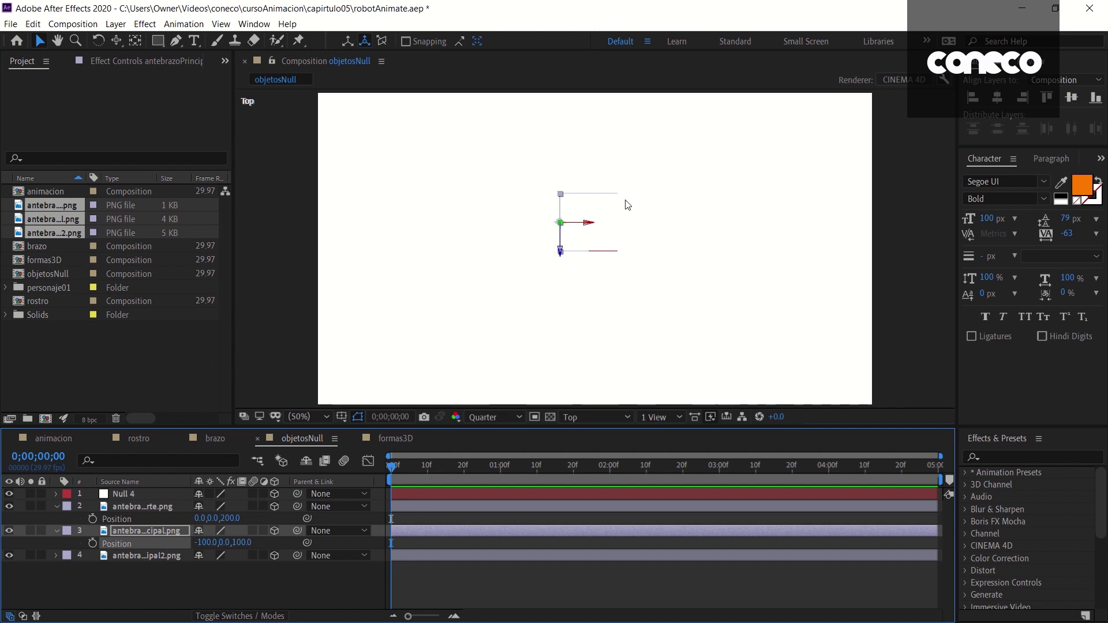
- Duplicate antebrazoParte and give the copy a Y Rotation of 90°
left_click(149, 556)
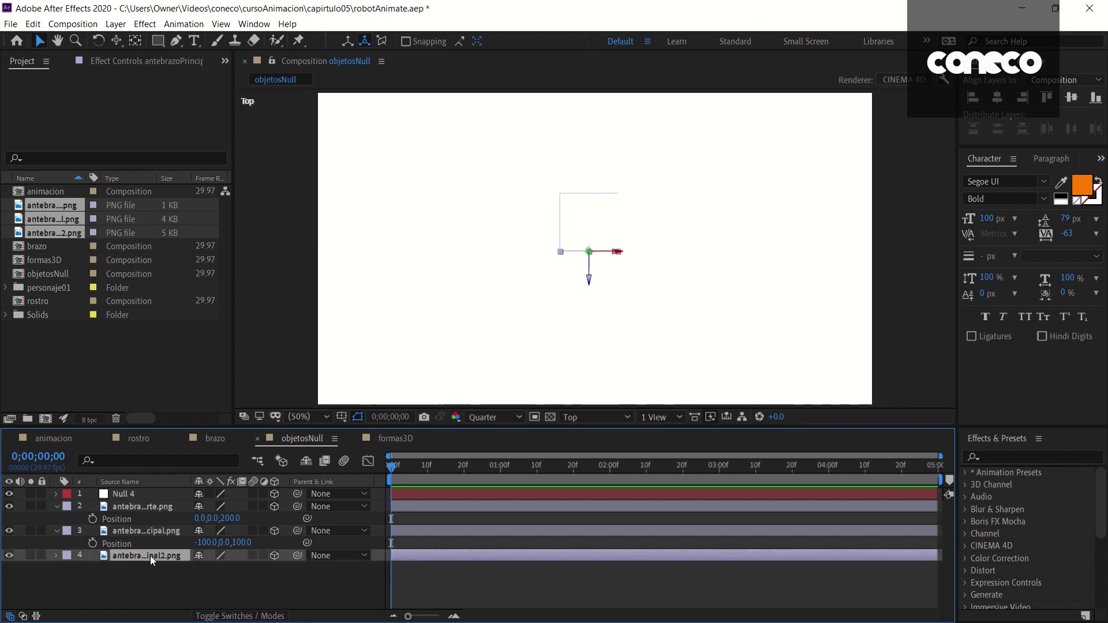
left_click(154, 508)
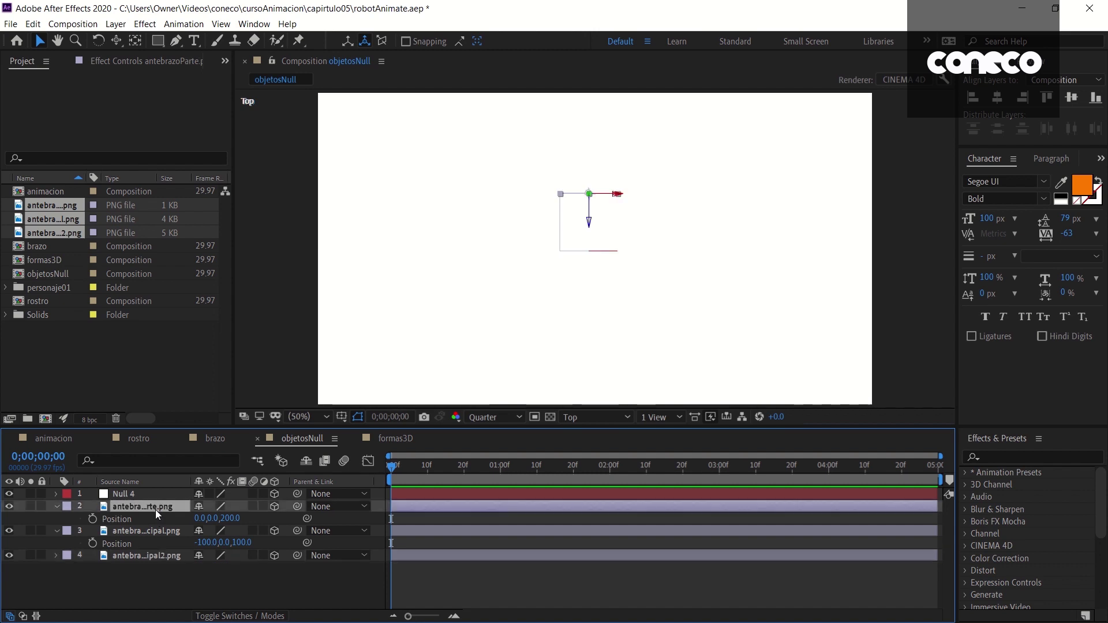
key("ctrl+d")
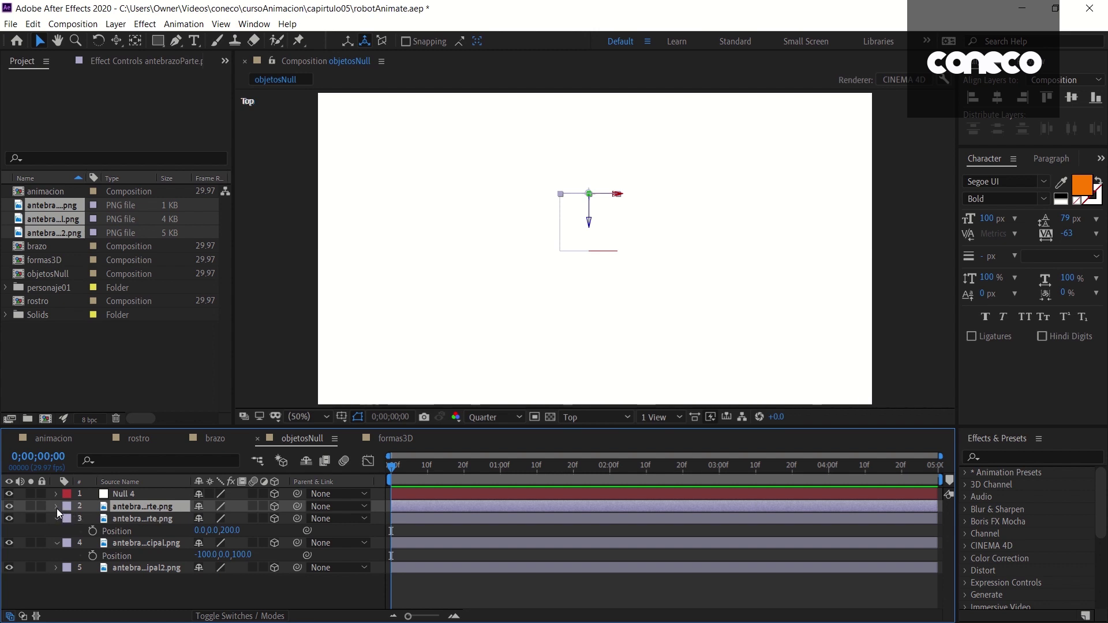
key("r")
left_click(213, 543)
type("90")
key("Return")
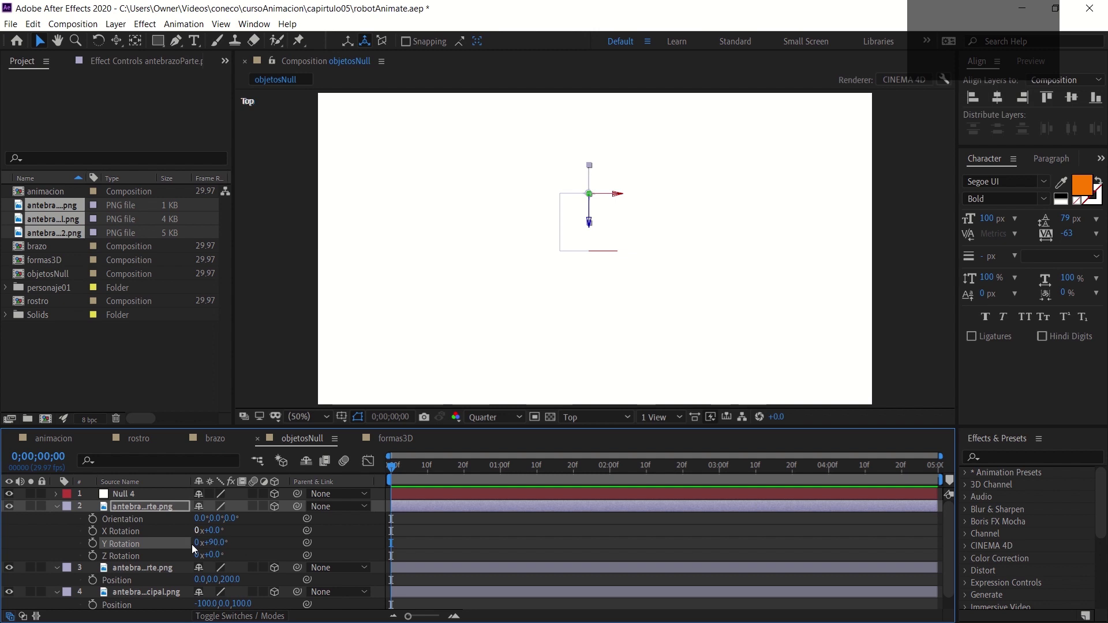
- Move the antebrazoParte copy to Position 100,0,100
key("p")
left_click(231, 518)
type("100")
key("Return")
left_click(200, 519)
key("Return")
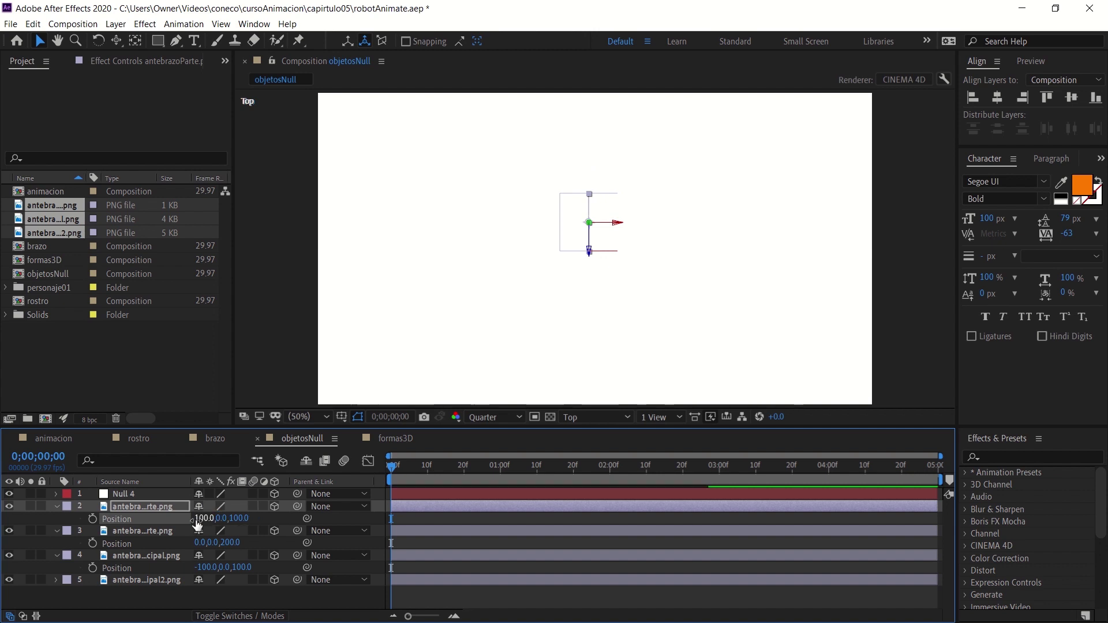
left_click(616, 280)
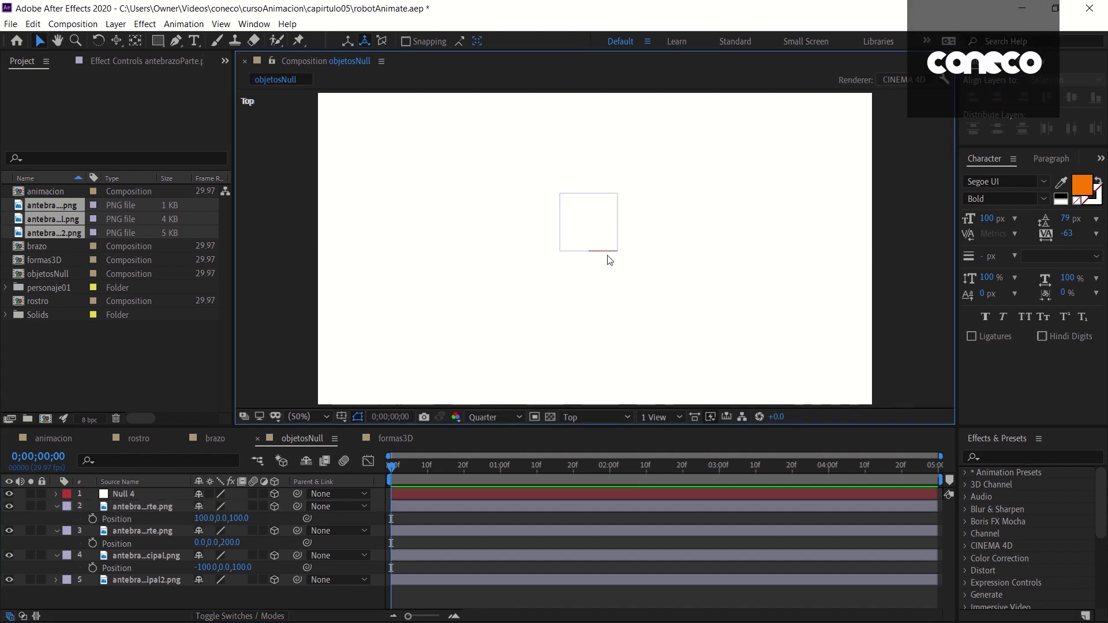
- Switch the viewer to the Front view and pan to bring the arm into frame
left_click(626, 416)
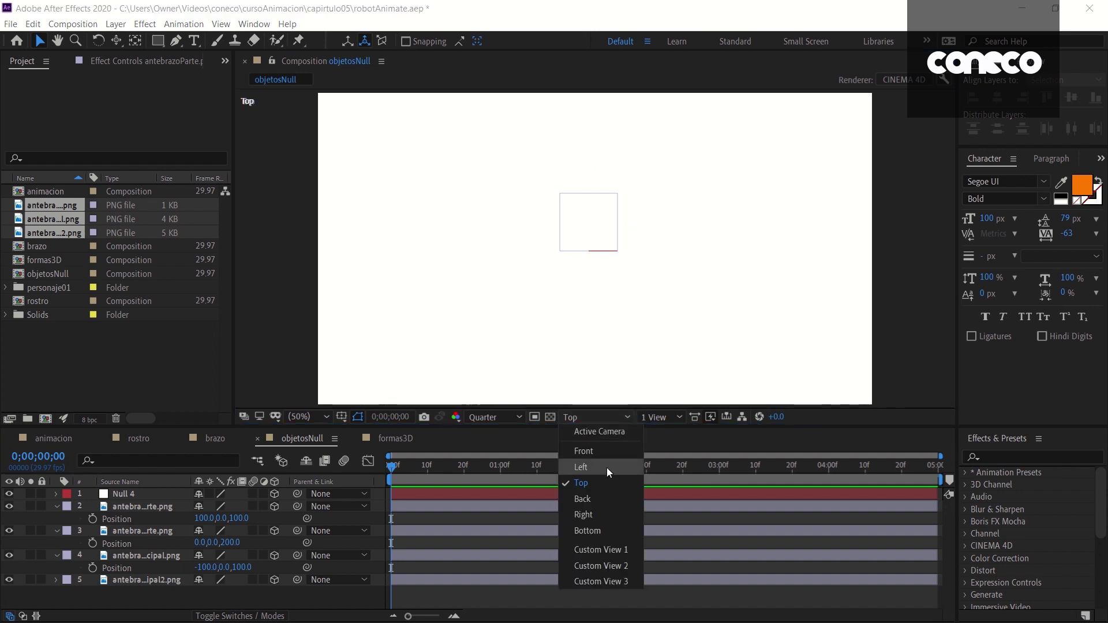
left_click(607, 467)
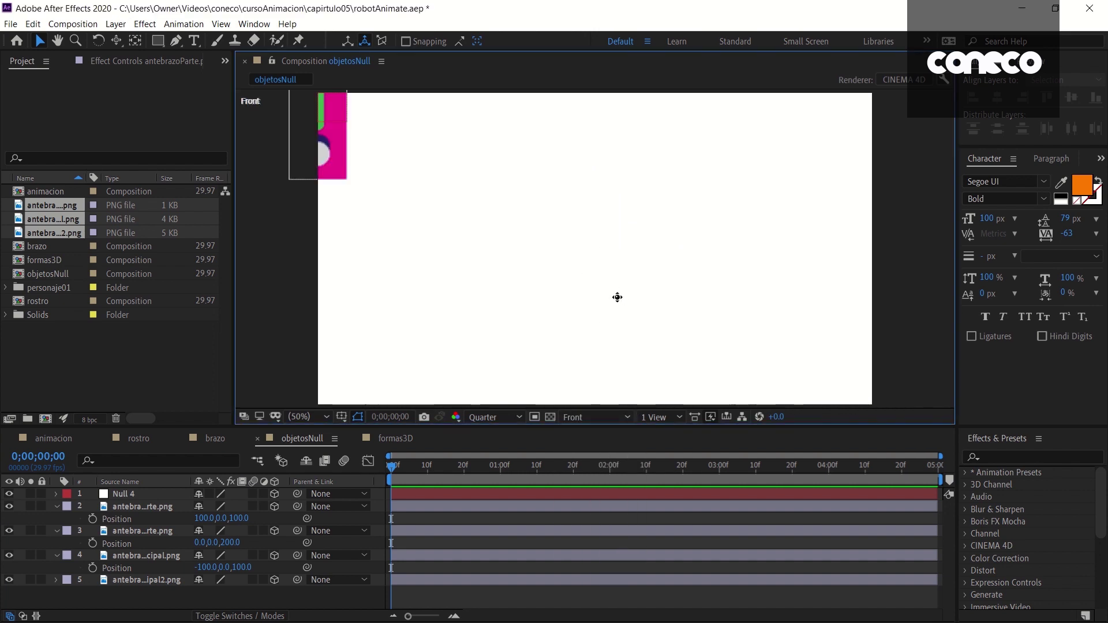
key("c")
left_click_drag(624, 300, 658, 305)
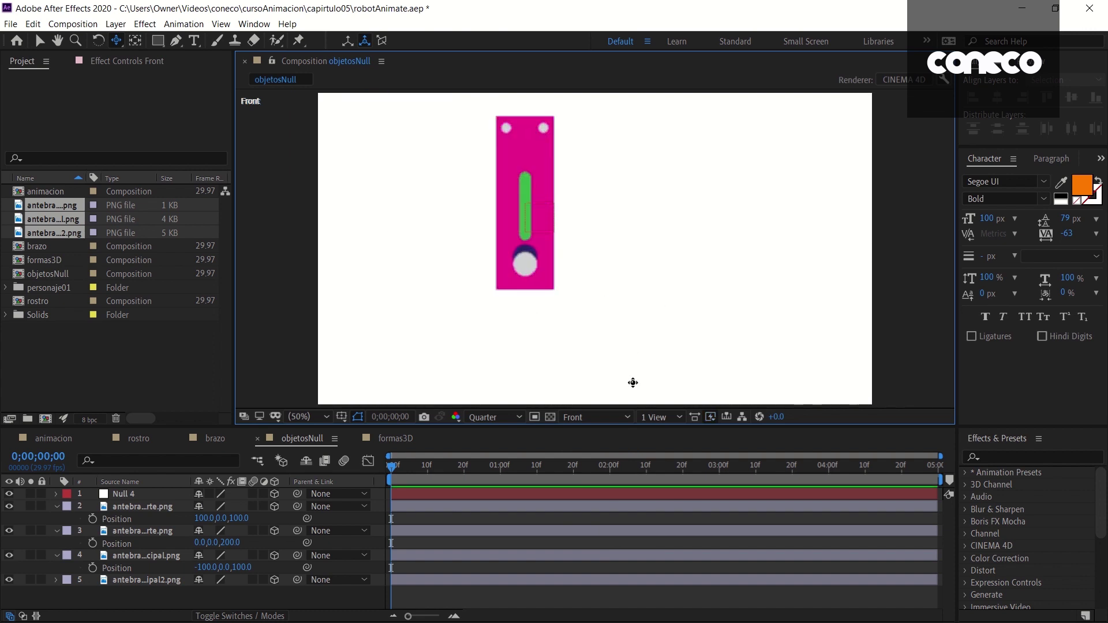
key("v")
- Add a new Camera 1 layer with the default camera settings
right_click(277, 594)
mouse_move(398, 457)
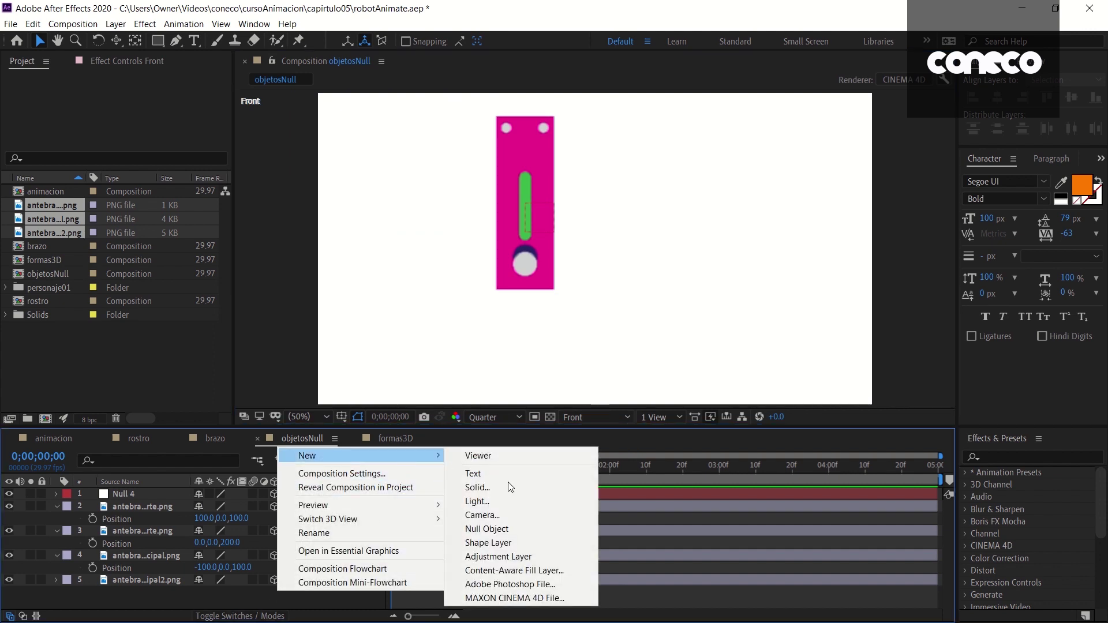
left_click(542, 515)
left_click(742, 496)
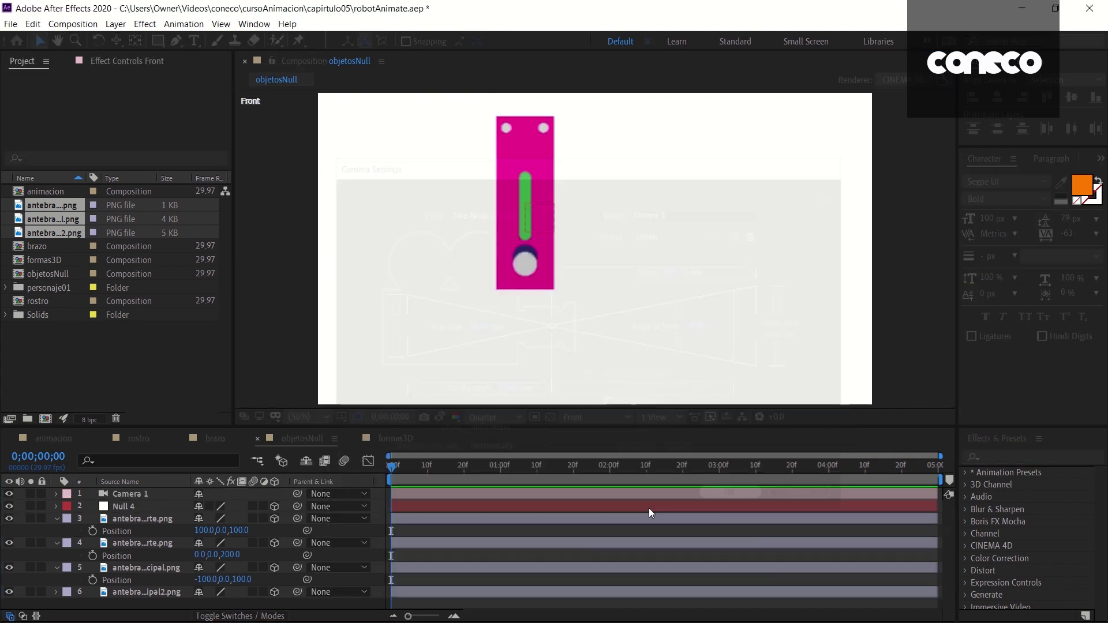
- View the scene through Camera 1 and pan to centre the arm
left_click(627, 416)
left_click(618, 452)
key("c")
mouse_move(631, 306)
left_mouse_down()
mouse_move(791, 406)
mouse_move(668, 344)
mouse_move(723, 397)
left_mouse_up()
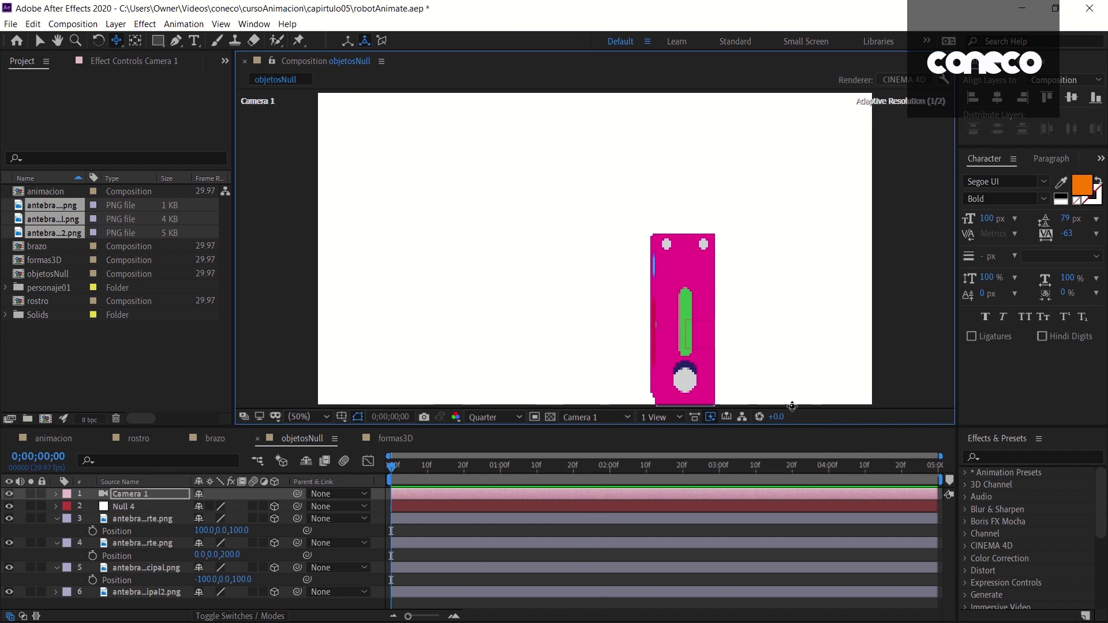
key("c")
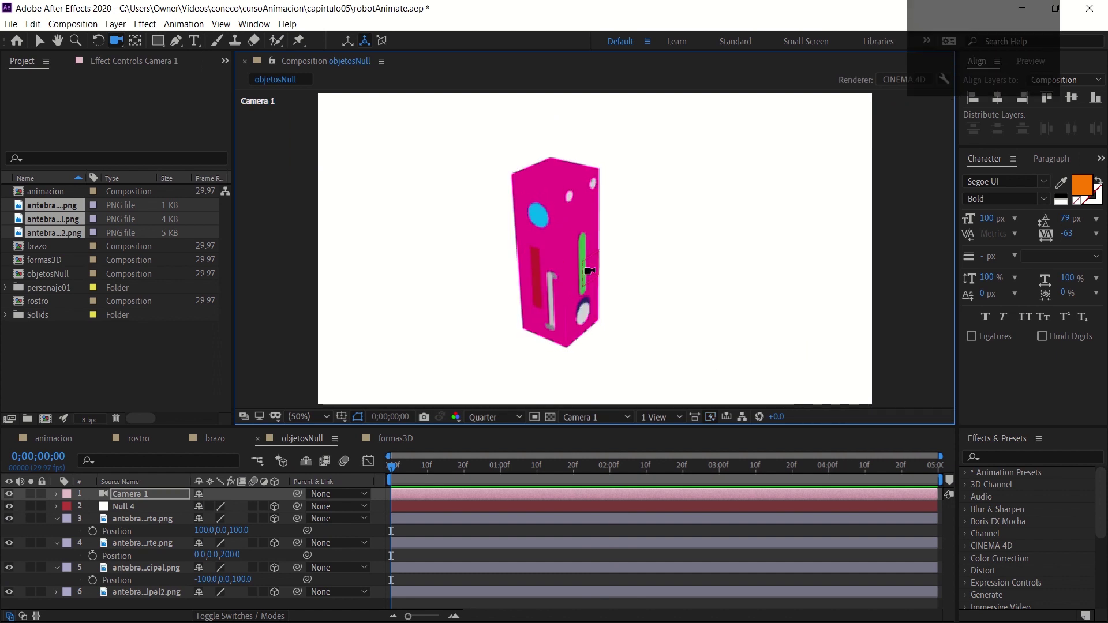
- Collapse the Position properties of arm layers 3–5 and deselect the arm layers
key("v")
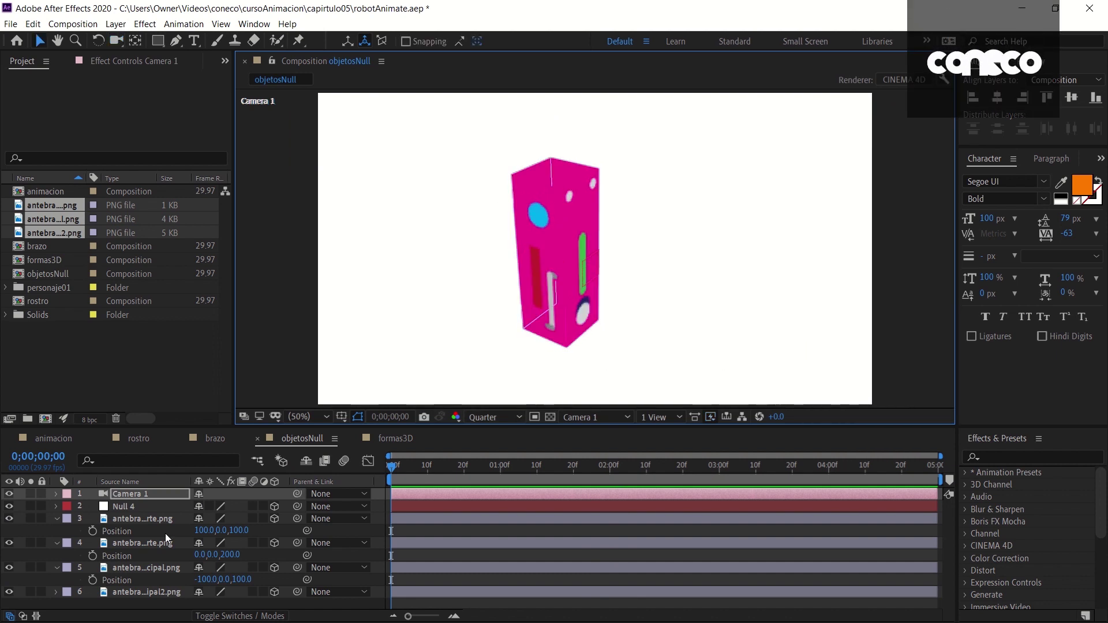
left_click(56, 518)
left_click(57, 530)
left_click(56, 543)
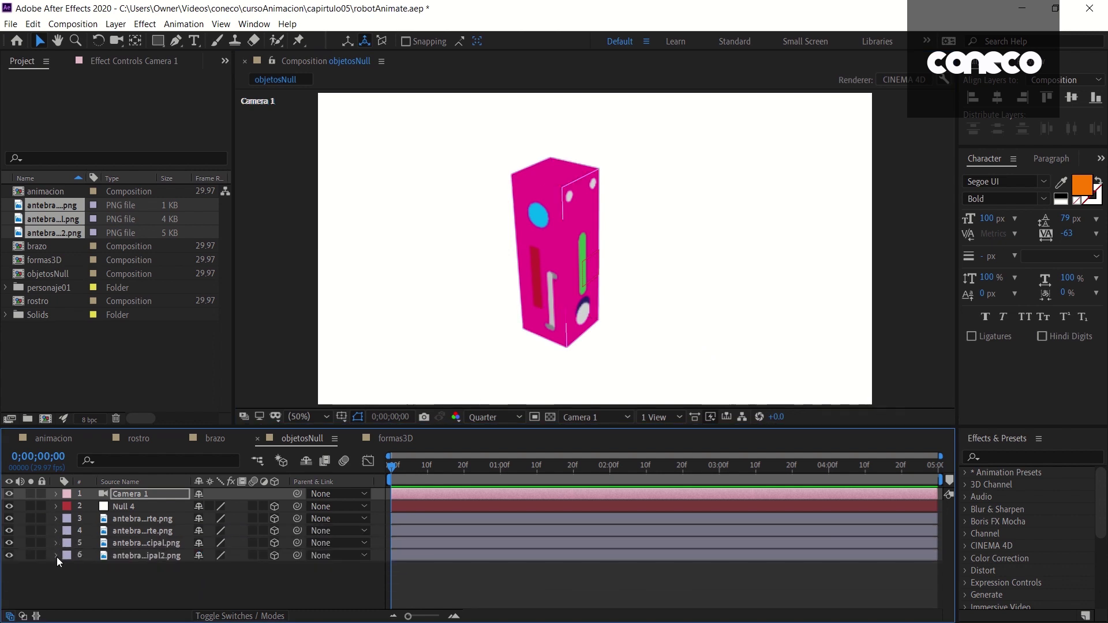
left_click(159, 519)
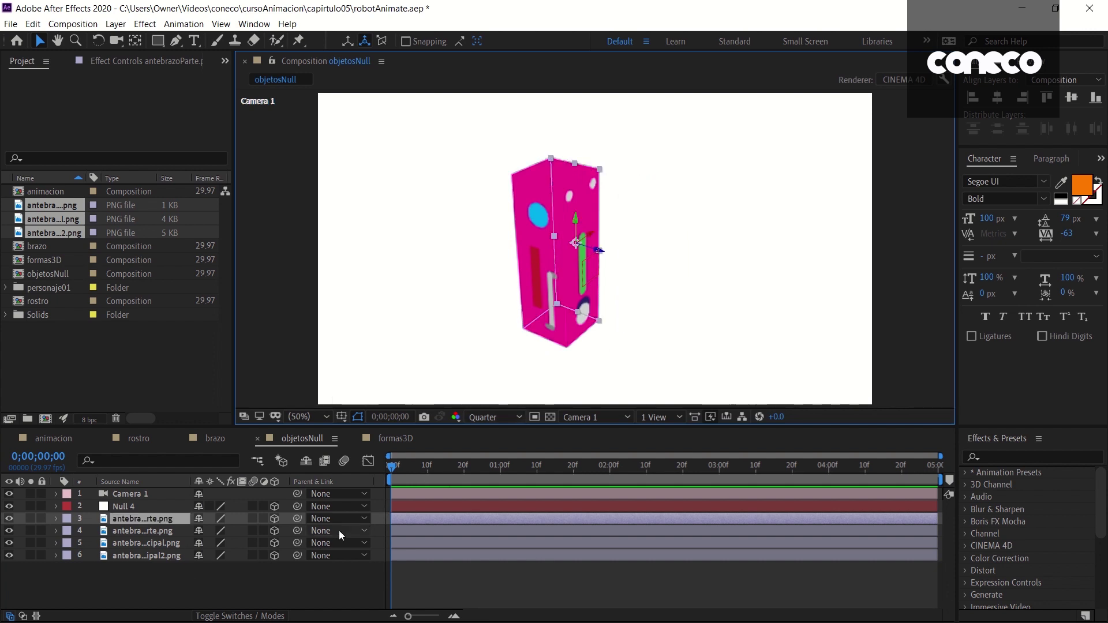
left_click(150, 558, "shift")
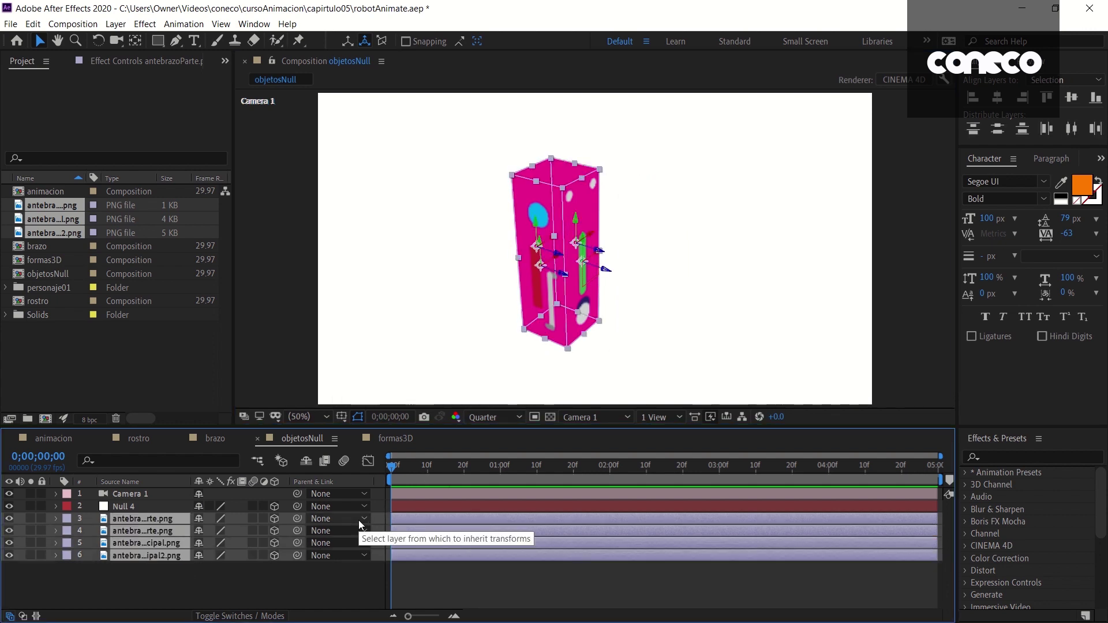
left_click(344, 571)
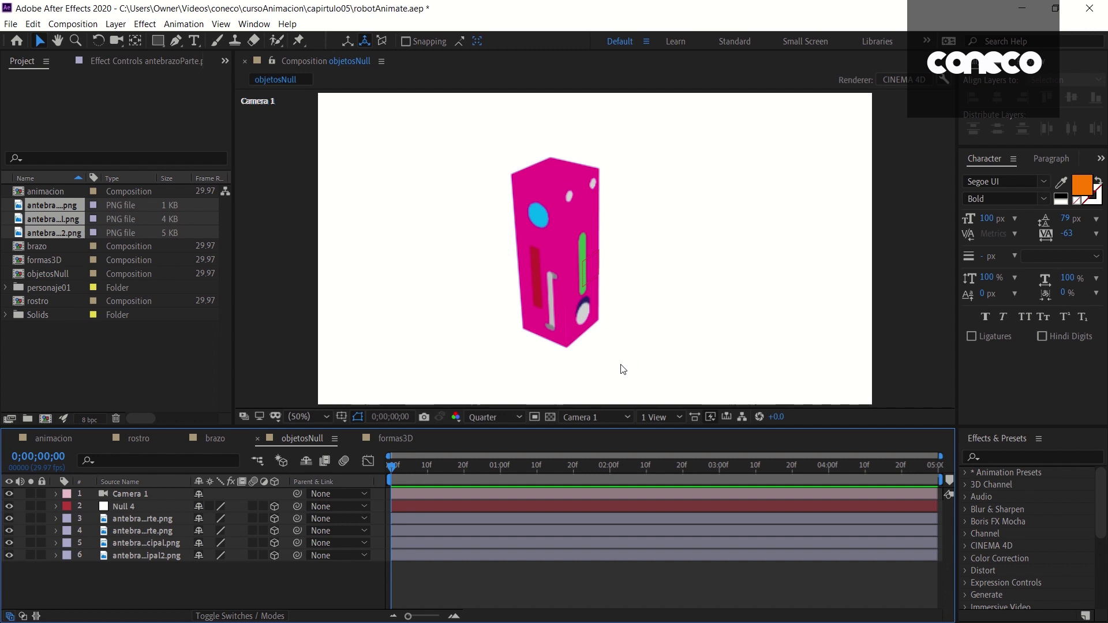
- Centre Null 4's anchor point on the layer (50,50,0) in the Front view
left_click(124, 507)
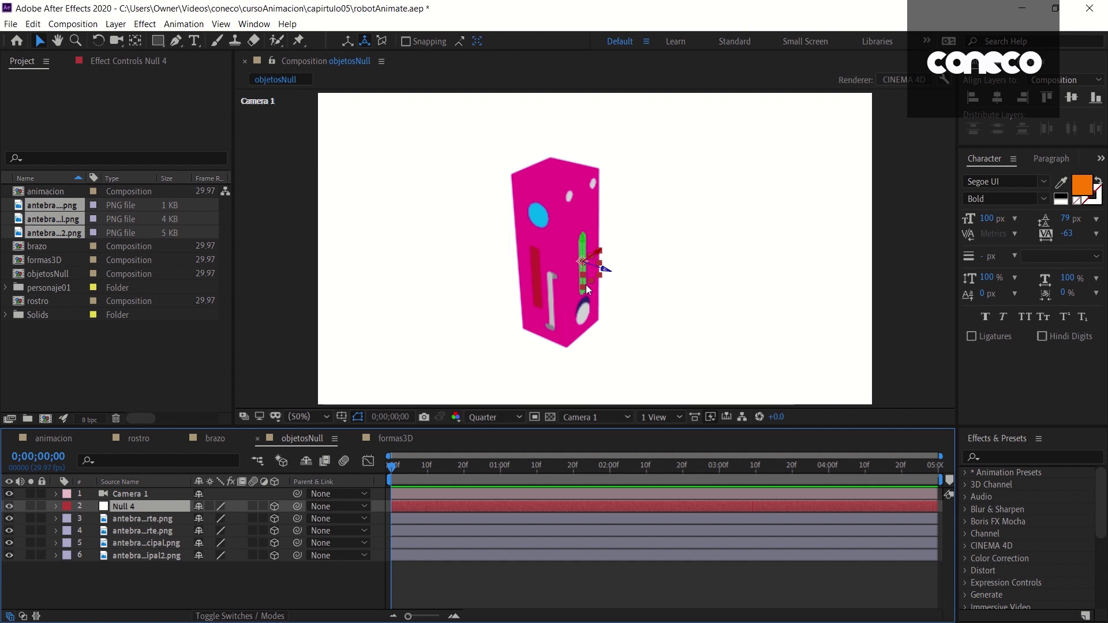
key("p")
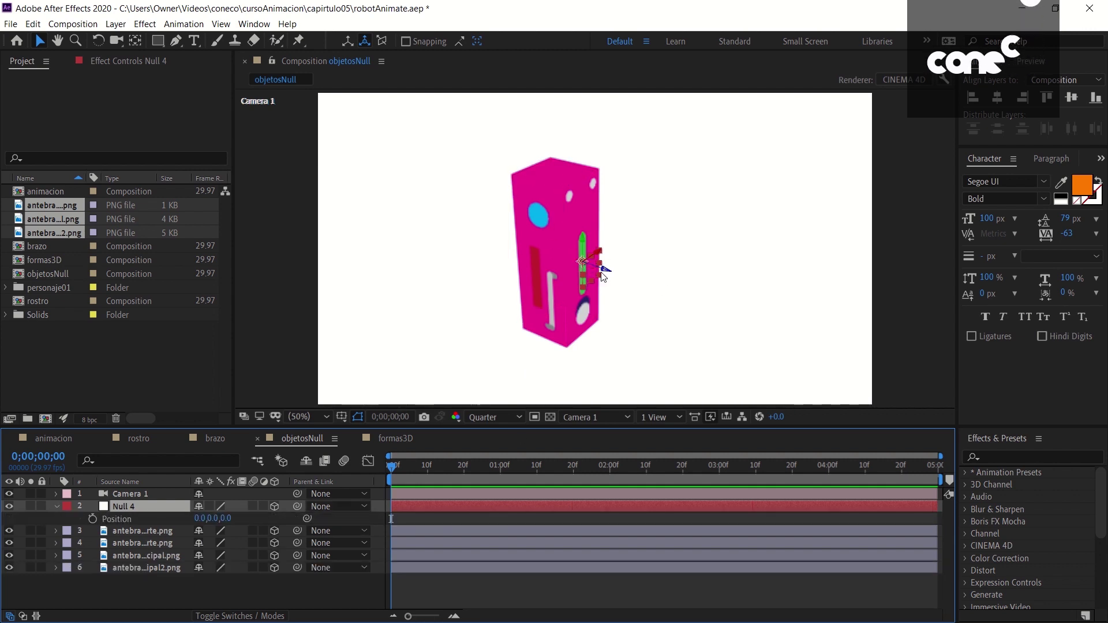
key("a")
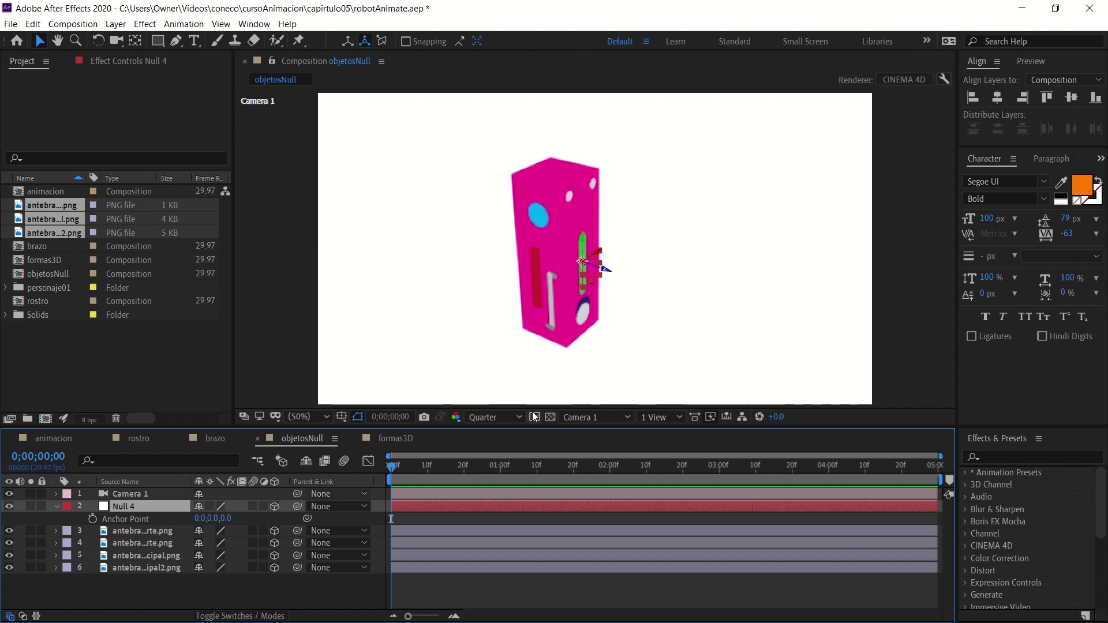
left_click(581, 416)
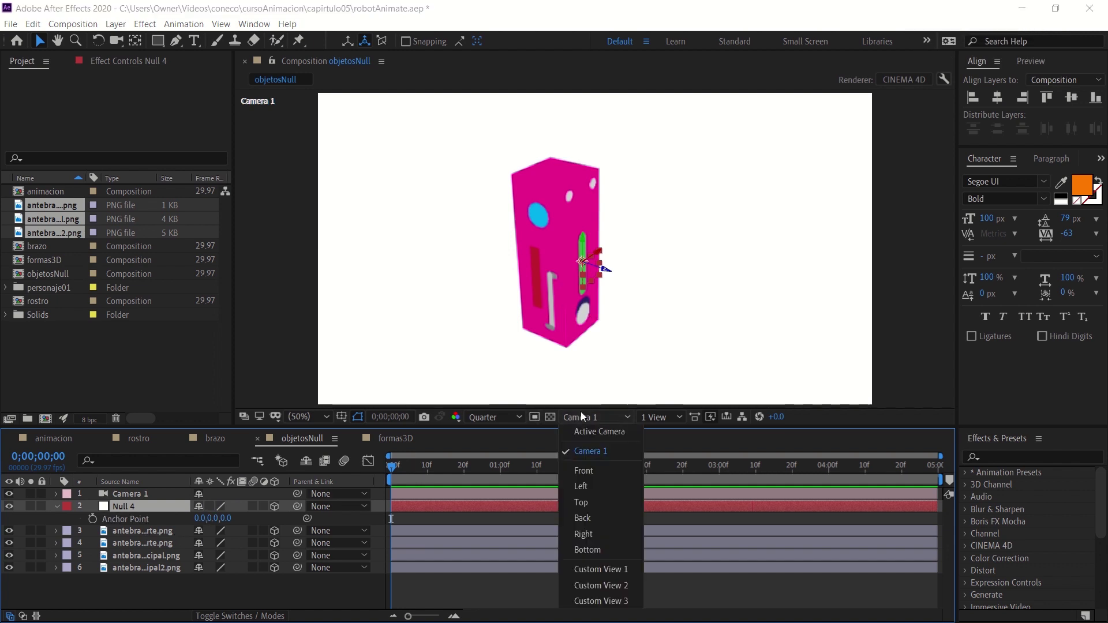
left_click(598, 471)
key("y")
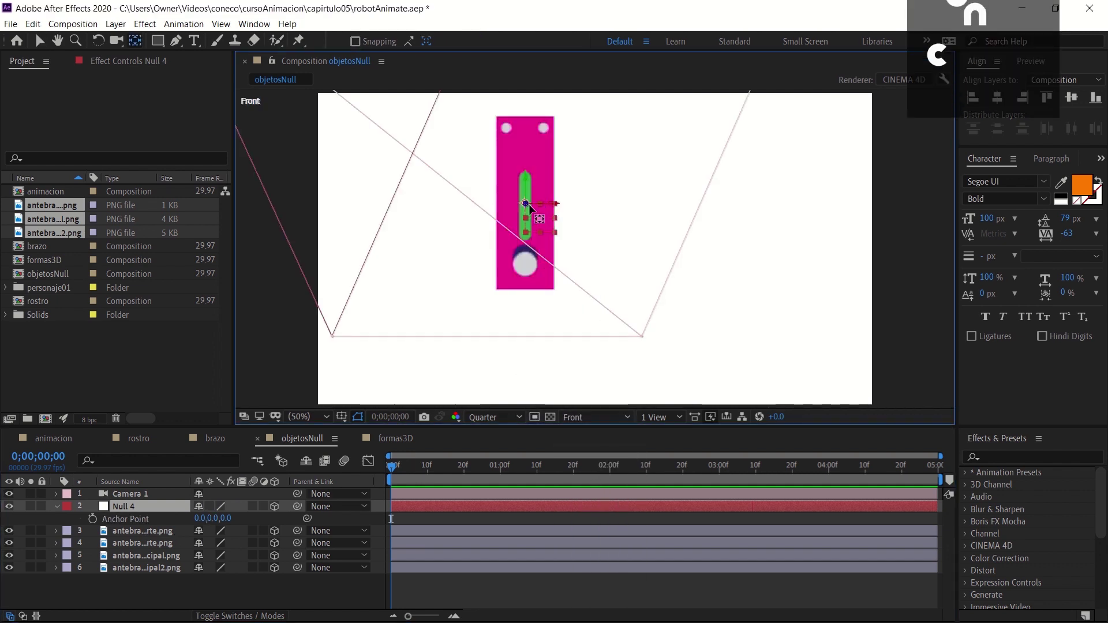
left_click_drag(525, 203, 532, 207)
key("ctrl+alt+Home")
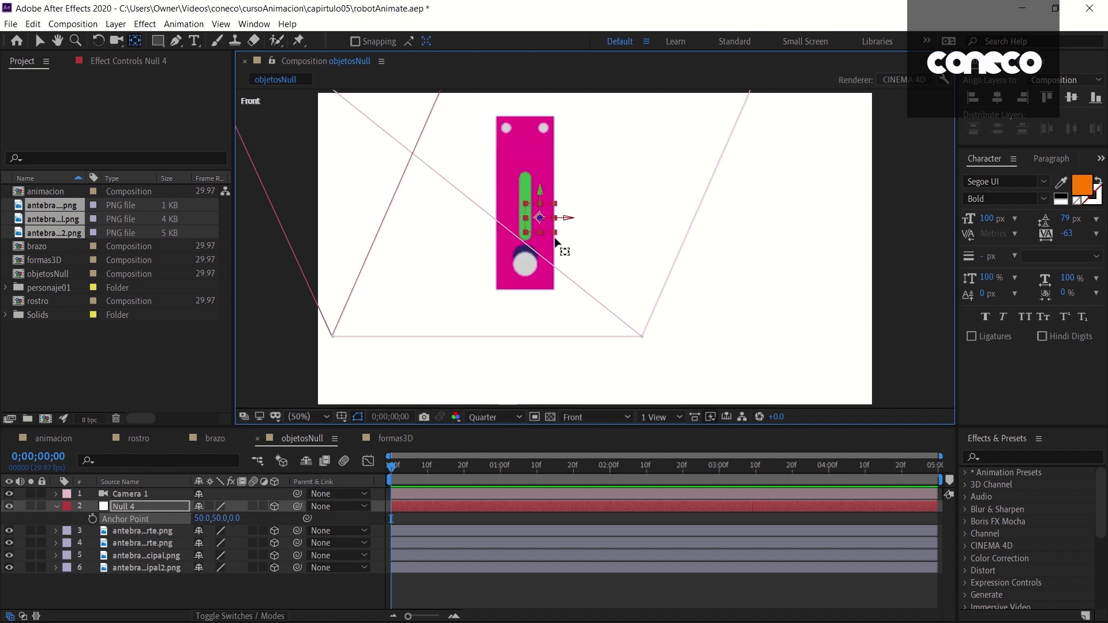
- Return the viewer to Camera 1 and show Null 4's Position property
left_click(586, 417)
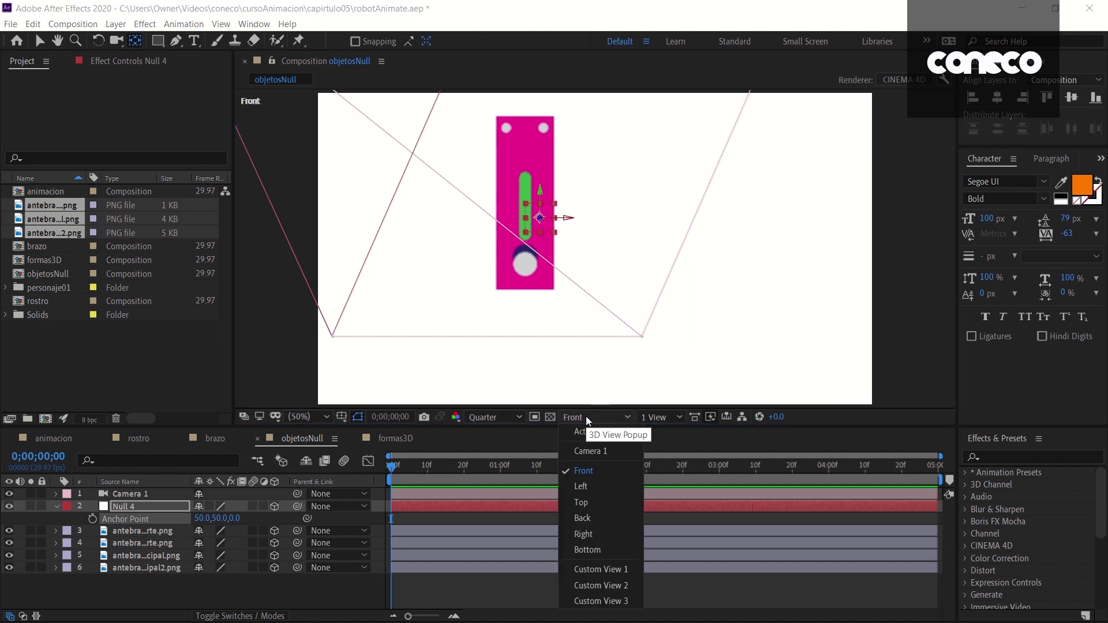
left_click(601, 452)
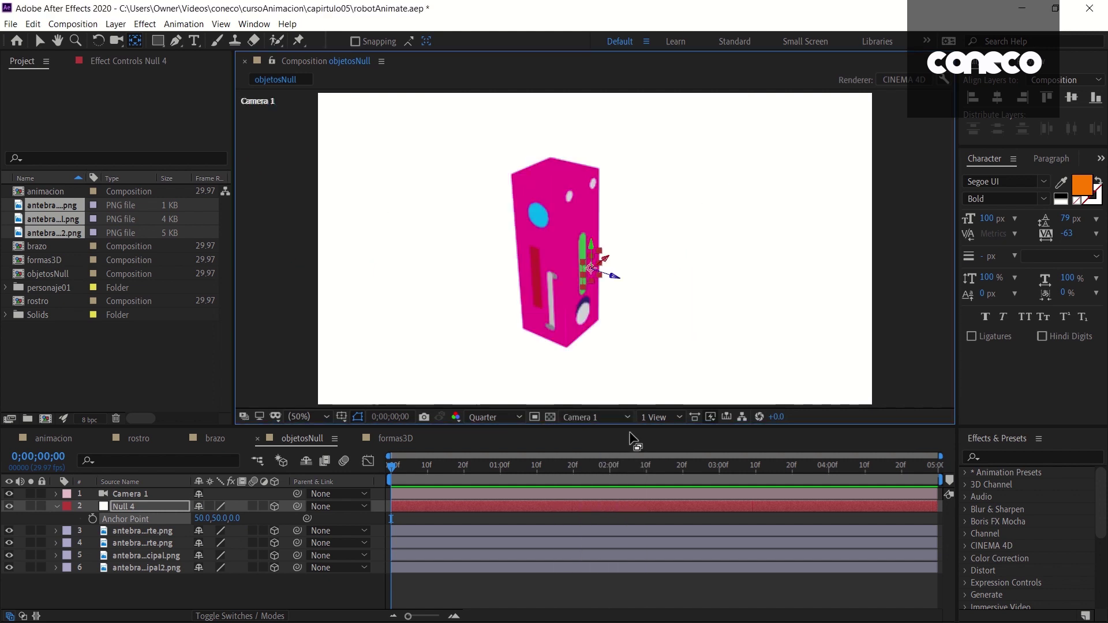
key("v")
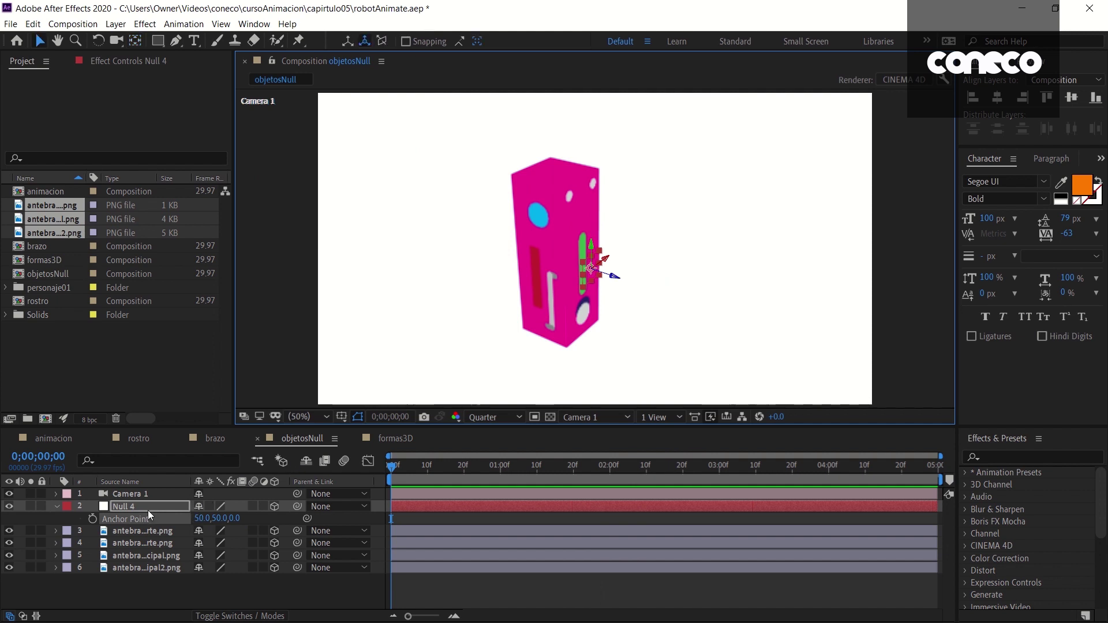
key("p")
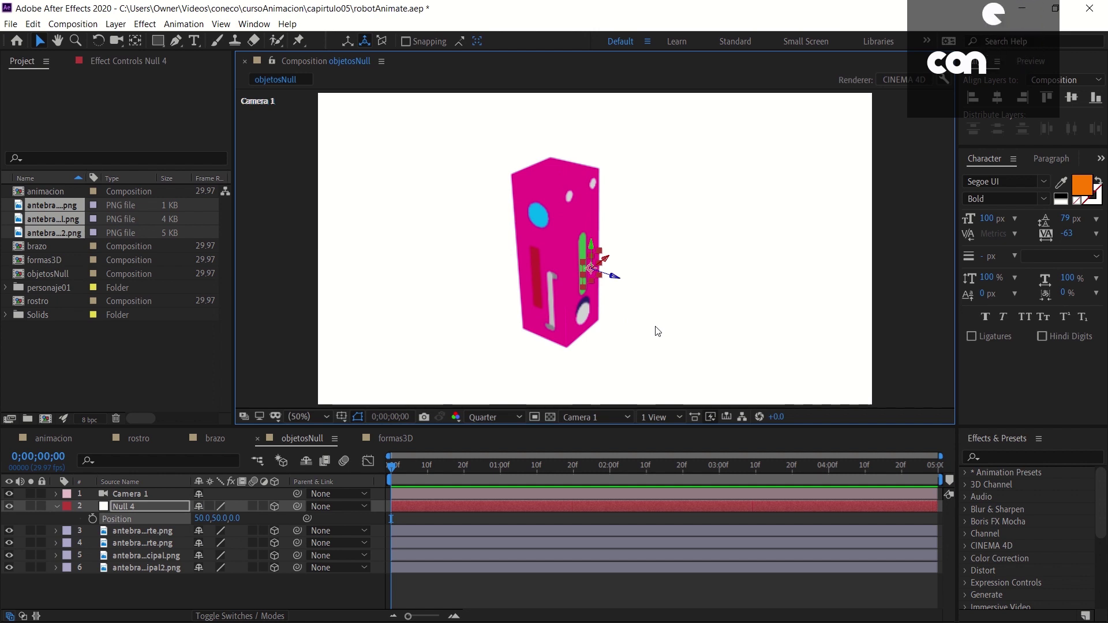
- Set Null 4's Position to 0, 0, 100
left_click(203, 518)
type("0")
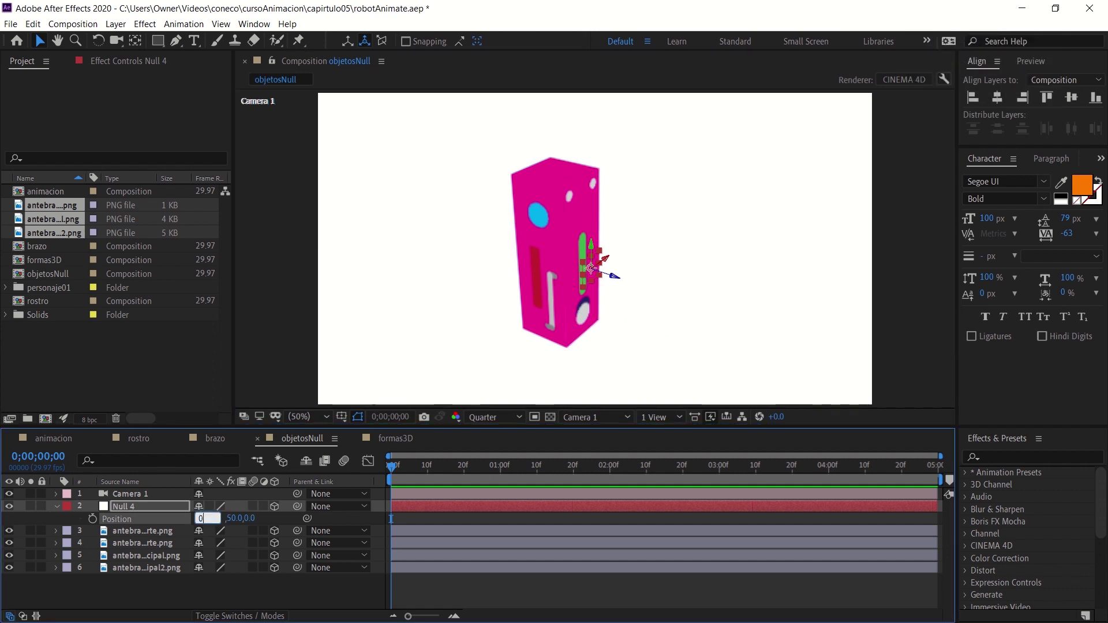
key("Tab")
type("0")
key("Return")
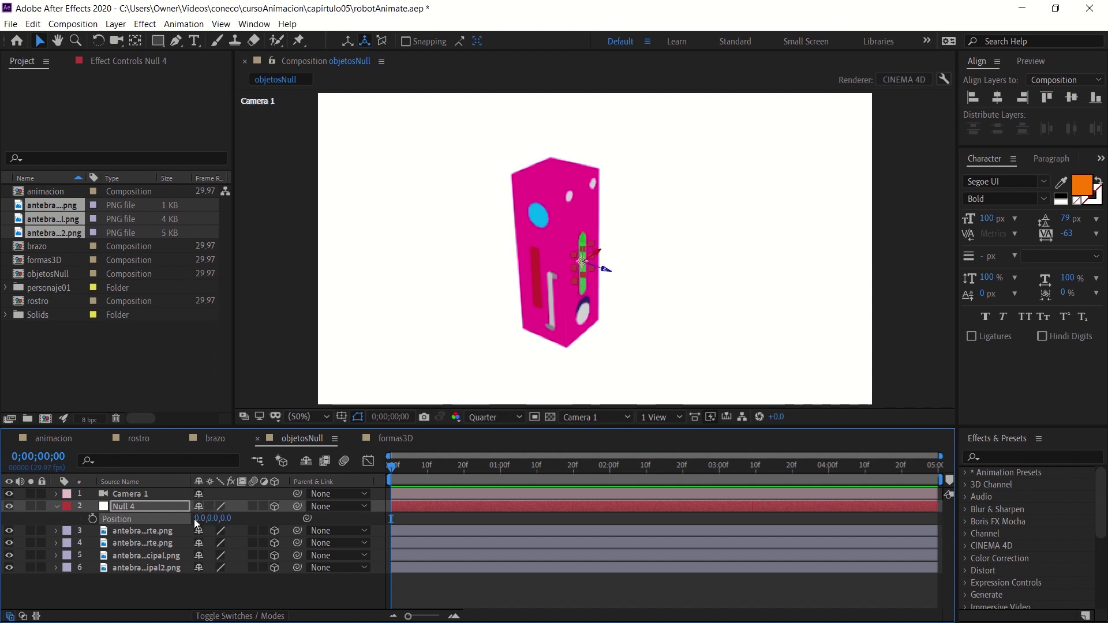
left_click(226, 519)
key("BackSpace")
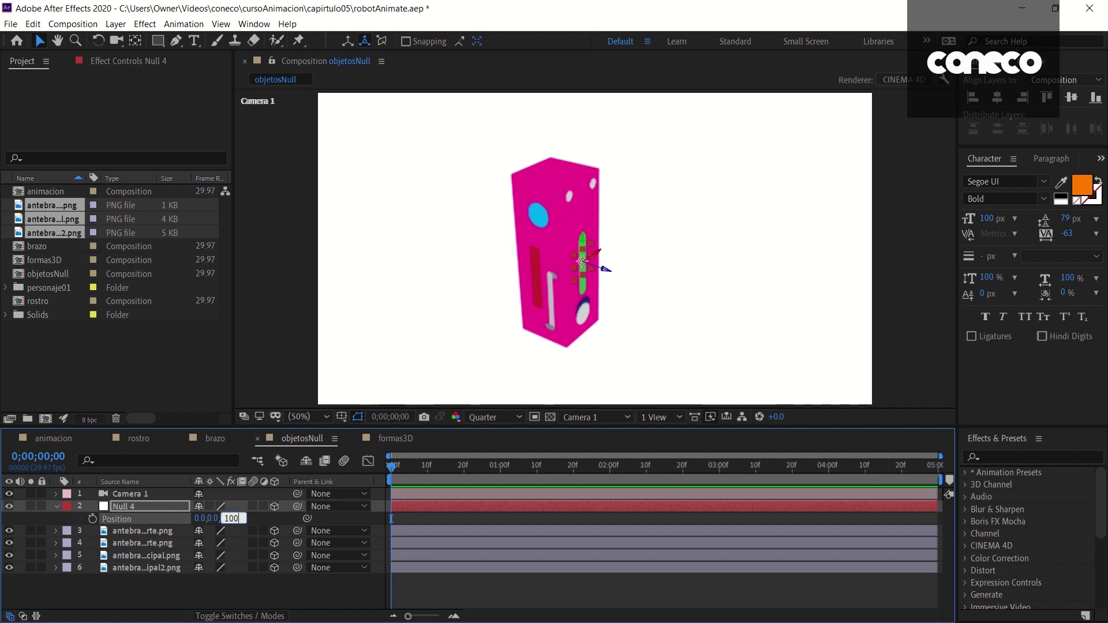
key("Return")
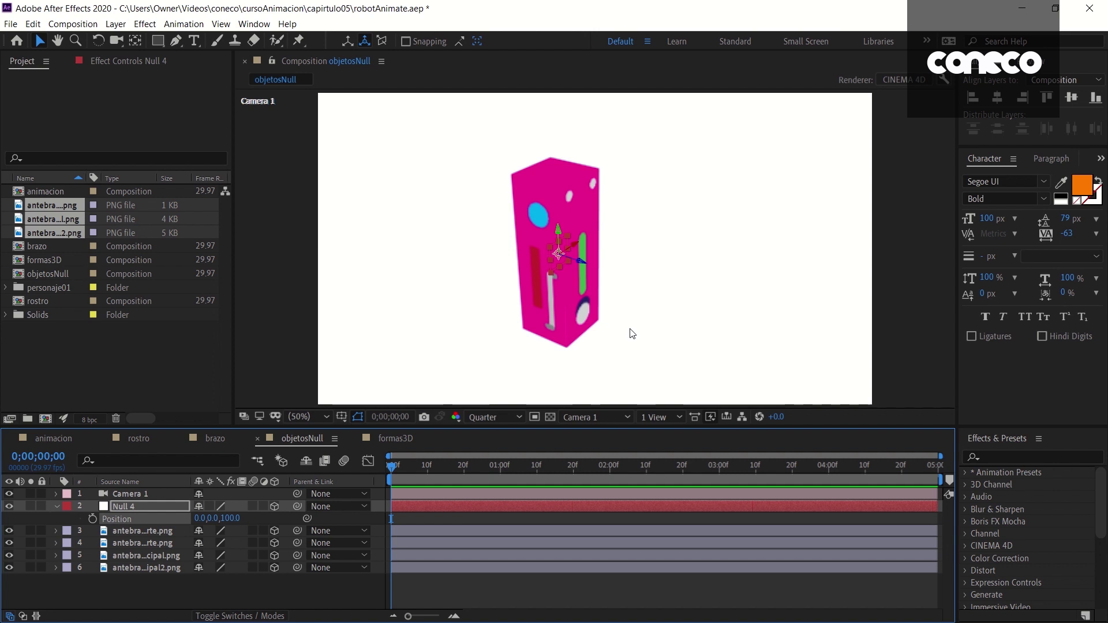
- Switch the viewer to the Top view and deselect Null 4
left_click(587, 417)
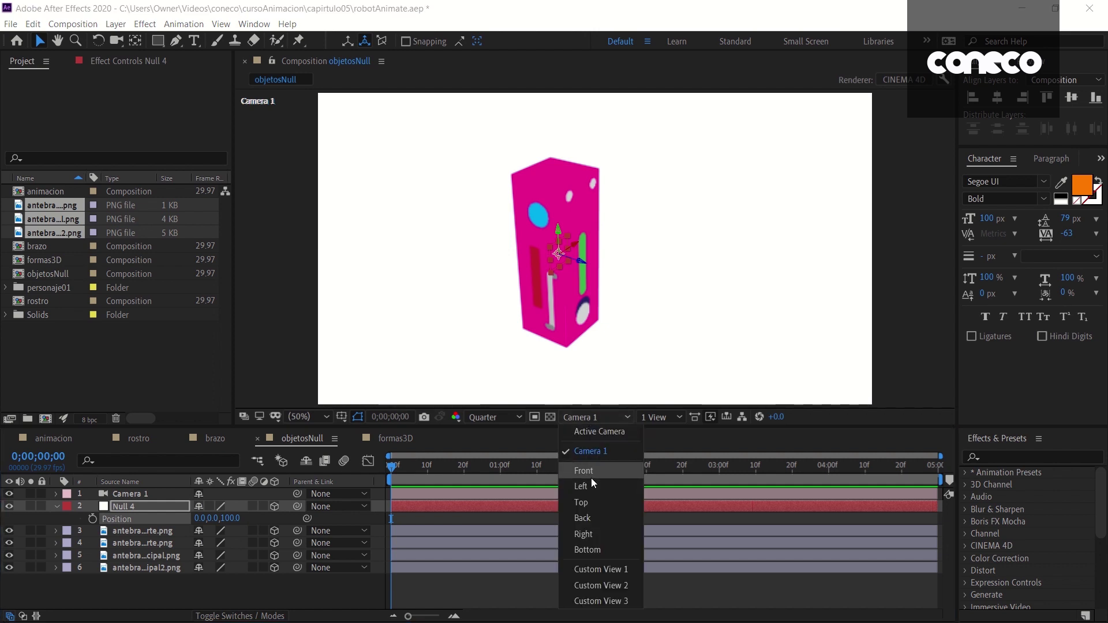
left_click(596, 504)
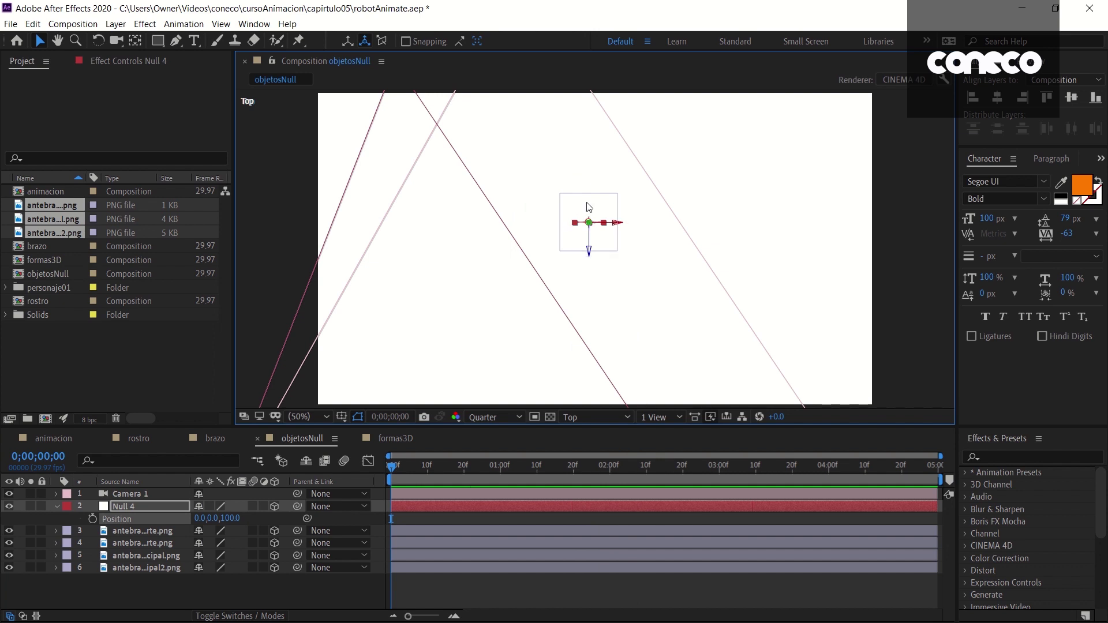
left_click(631, 290)
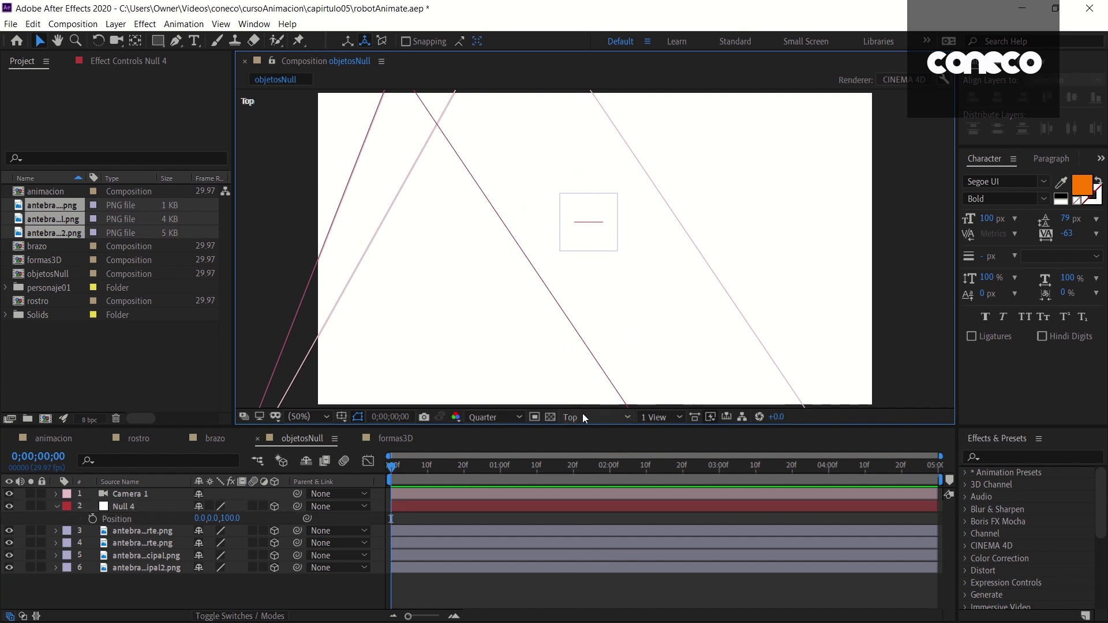
- Parent the four arm layers (3–6) to Null 4
left_click(160, 568)
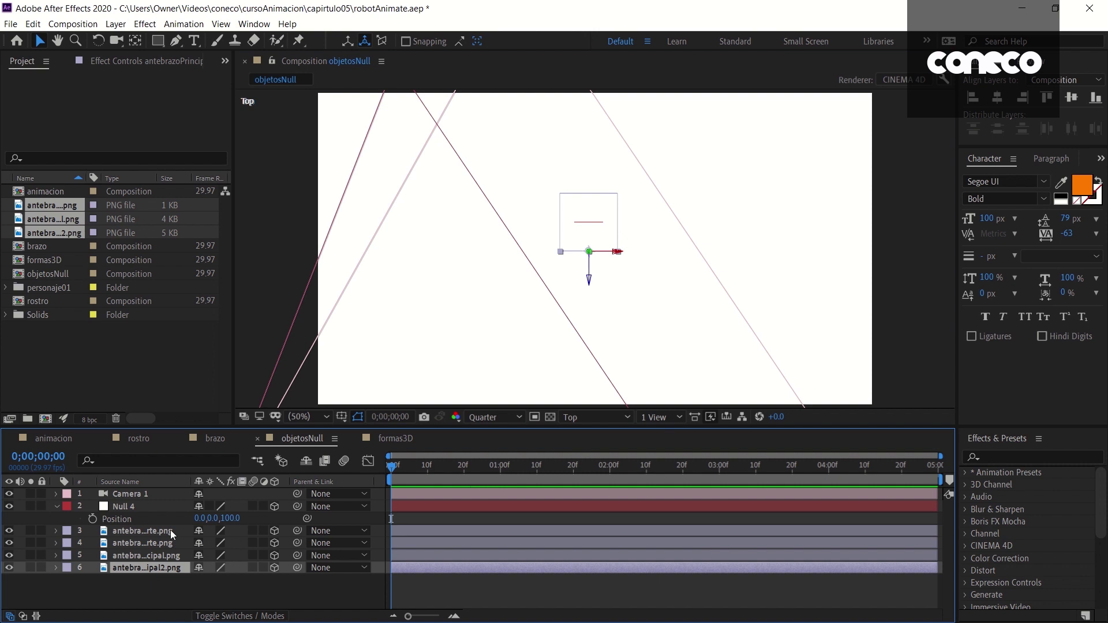
left_click(164, 528, "shift")
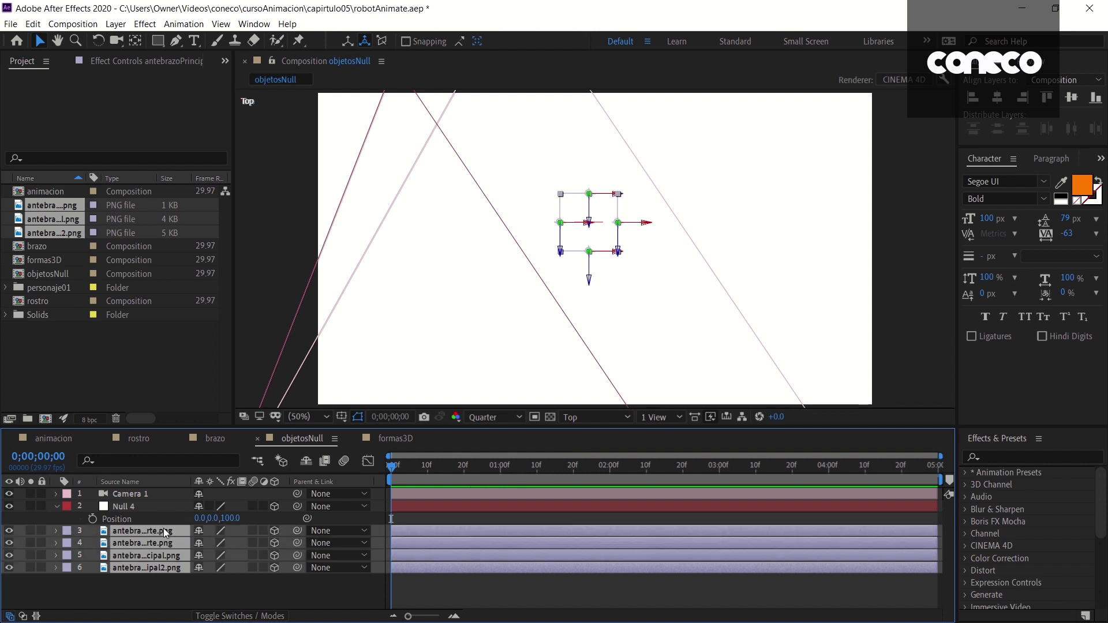
left_click(343, 528)
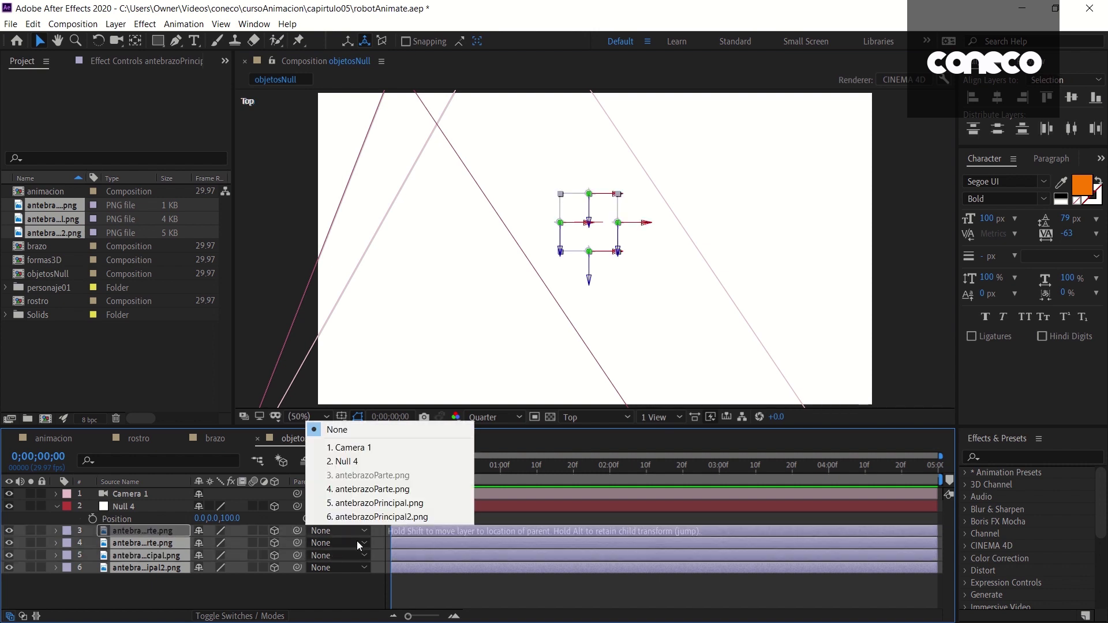
left_click(358, 461)
- Lock the four arm layers and view the scene through Camera 1
left_click_drag(42, 530, 41, 569)
left_click(41, 566)
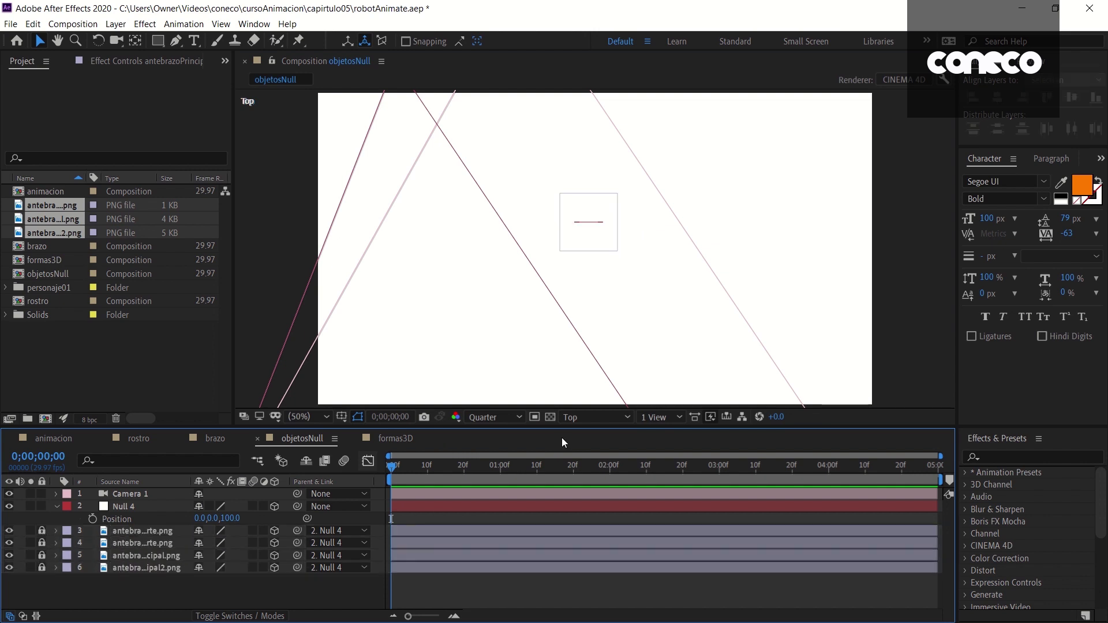
left_click(602, 420)
left_click(598, 462)
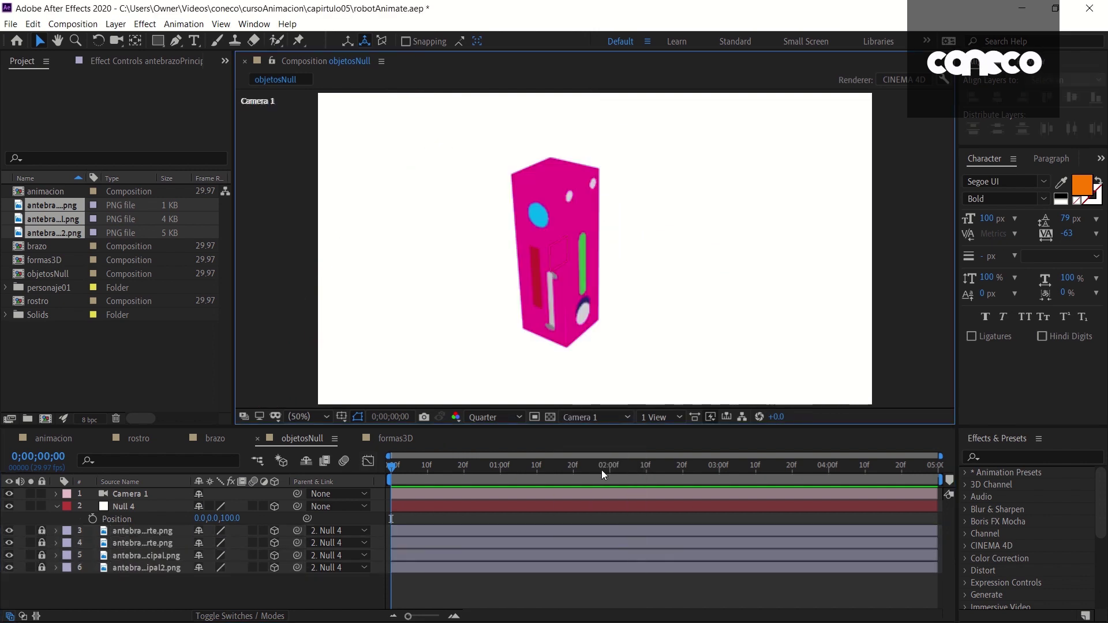
- Move Null 4 to 247.1, 0, 323.5 and rotate it so the arm box lies horizontally
left_click(555, 259)
mouse_move(579, 264)
left_mouse_down()
mouse_move(660, 289)
mouse_move(708, 227)
mouse_move(562, 261)
left_mouse_up()
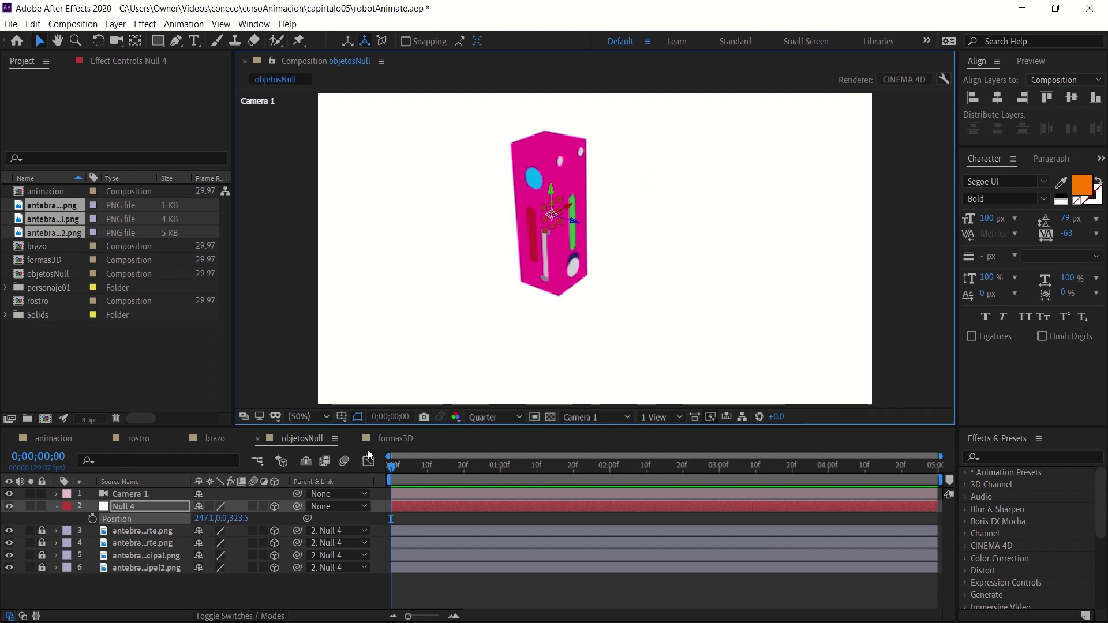
key("w")
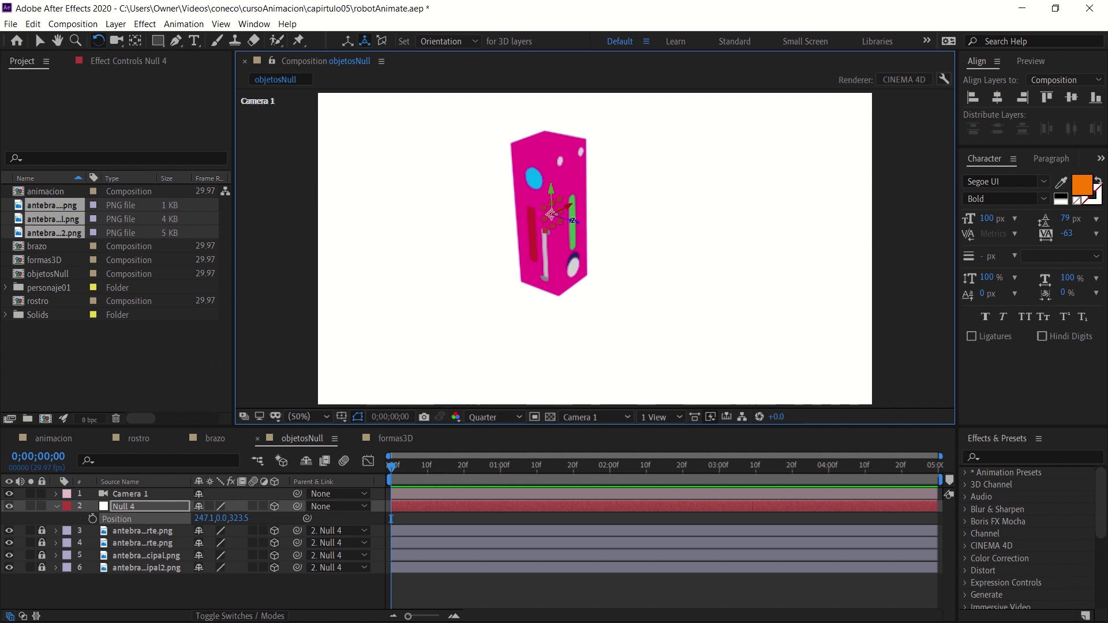
left_click_drag(576, 230, 577, 249)
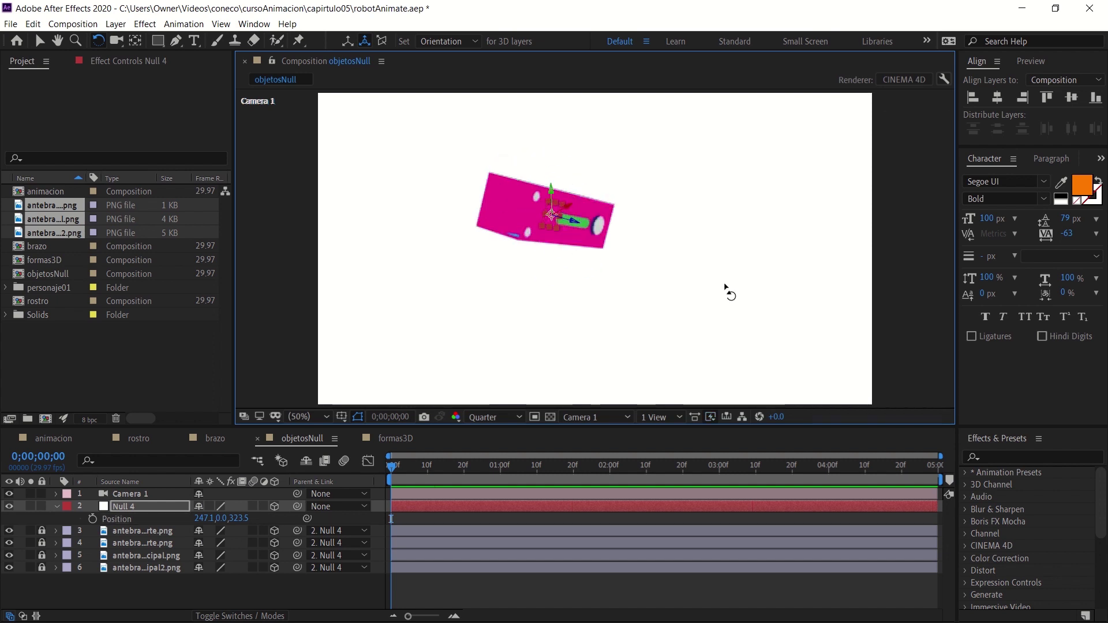
key("v")
left_click(421, 334)
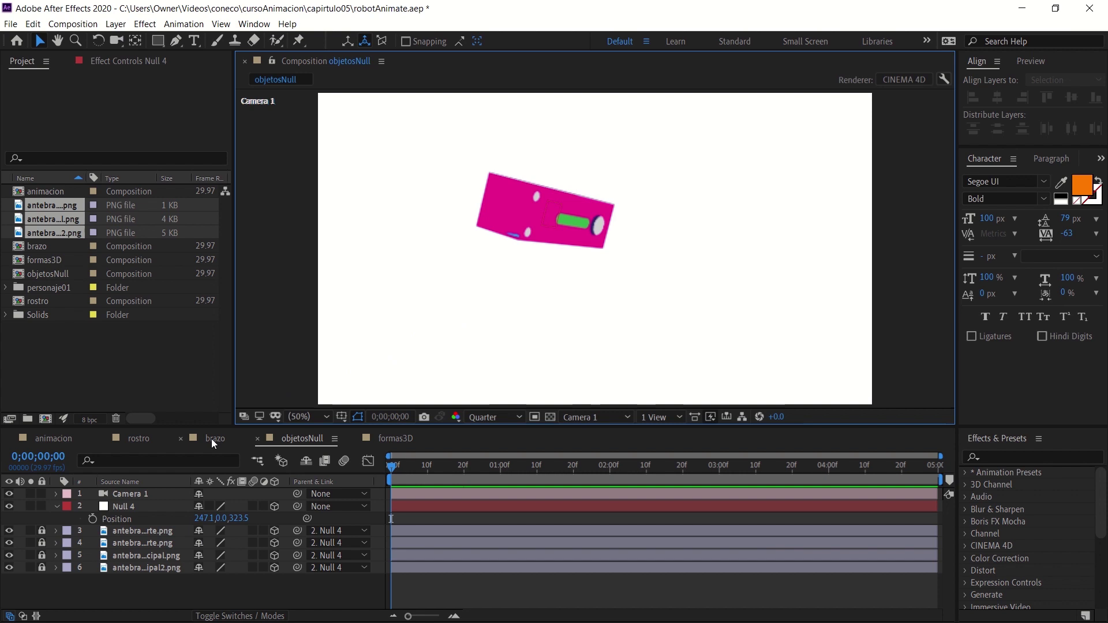
- Open the brazo composition and inspect its shoulder, elbow, arm and hand control layers
left_click(213, 438)
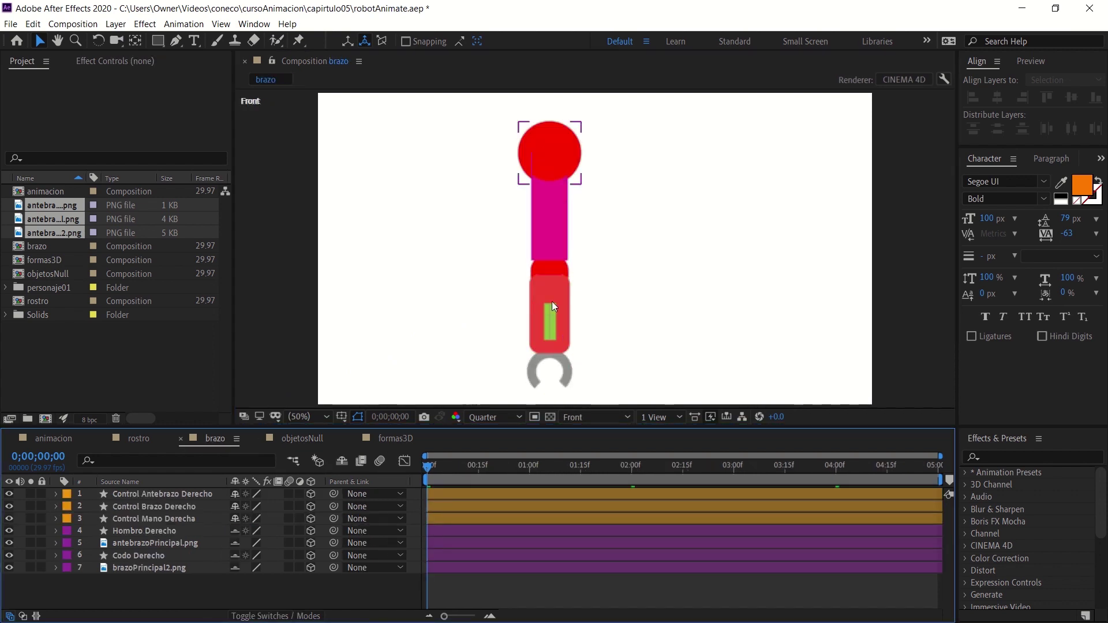
left_click(563, 135)
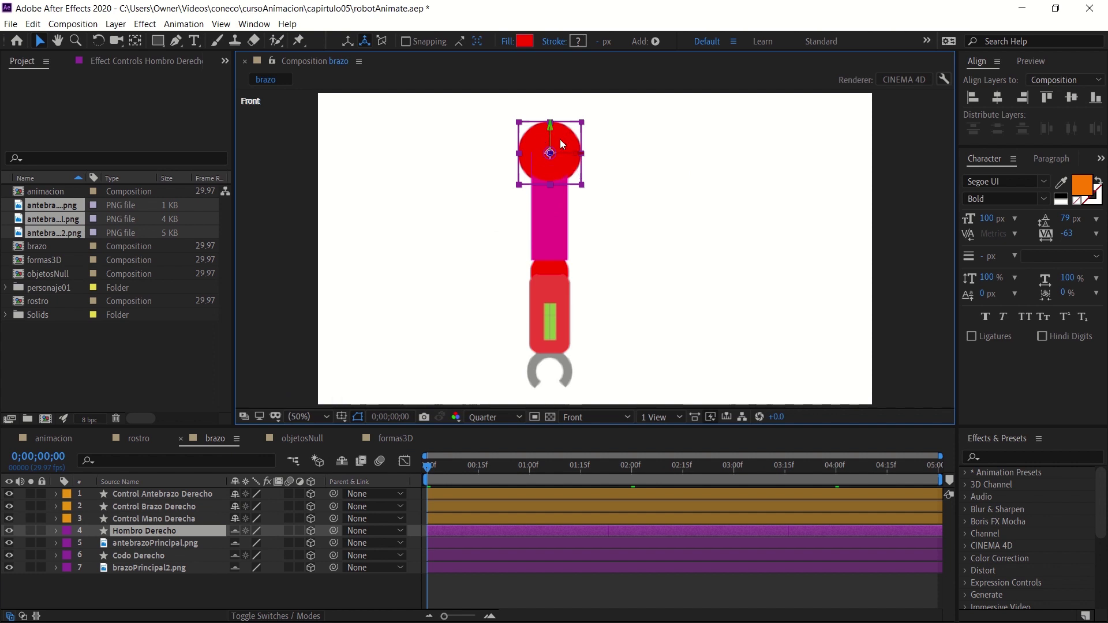
left_click(542, 221)
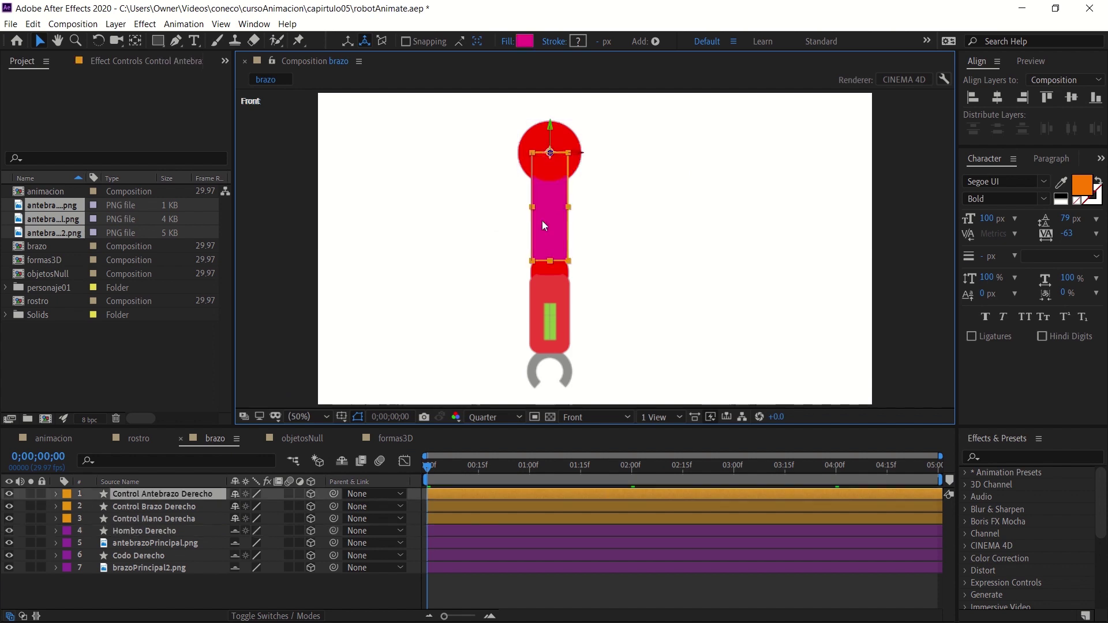
left_click(564, 272)
left_click(576, 335)
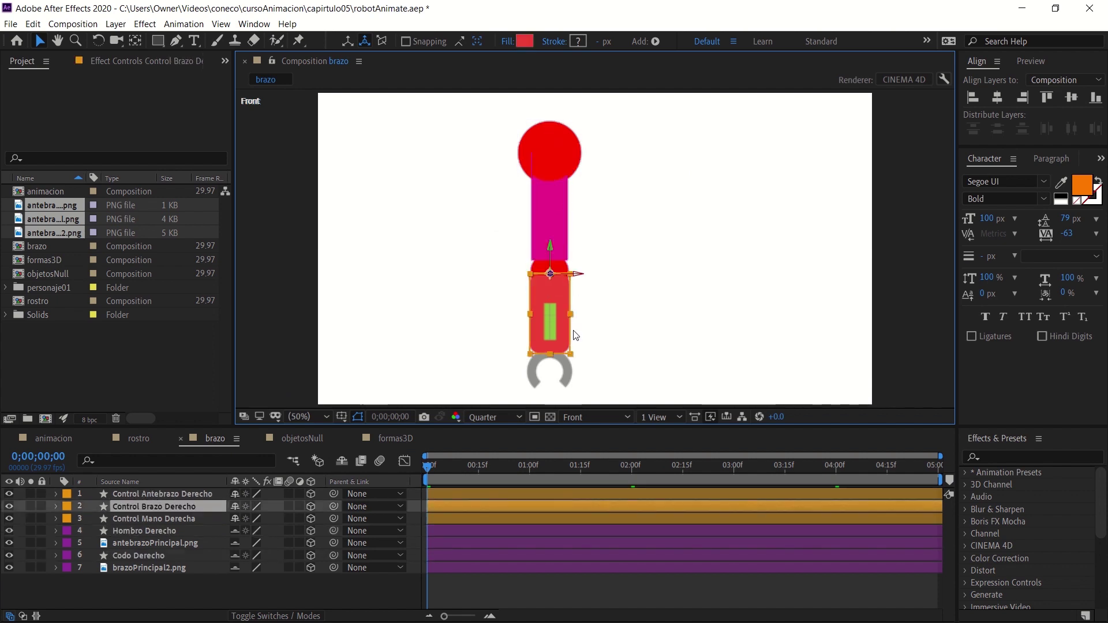
left_click(566, 379)
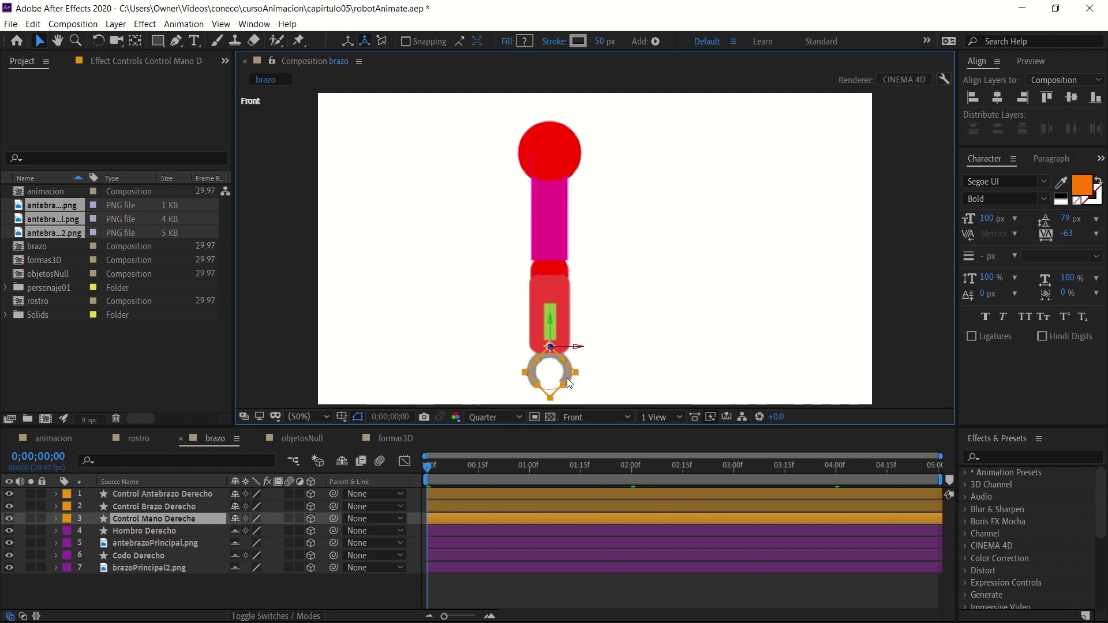
left_click(607, 370)
right_click(245, 595)
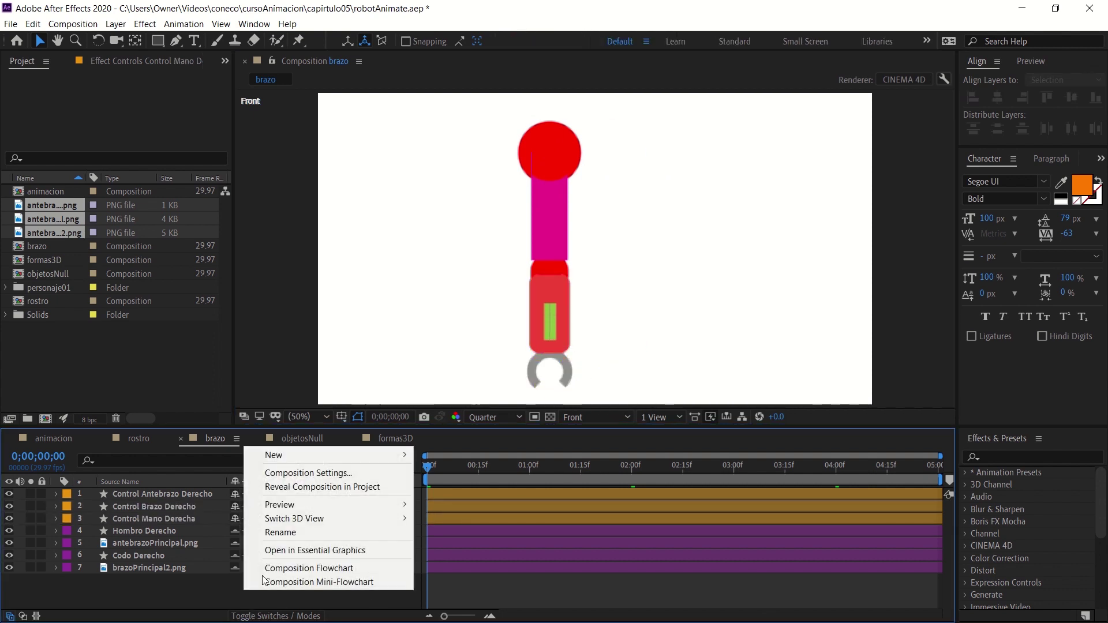
- Add a default Camera 1 layer to brazo and set the 3D view to Camera 1
mouse_move(354, 454)
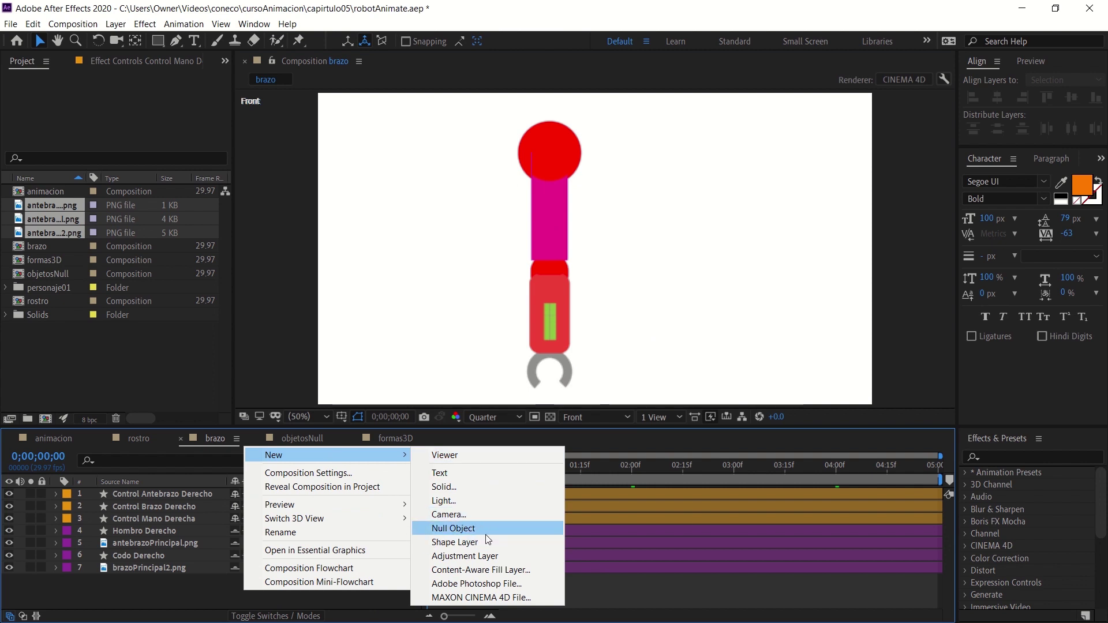
left_click(486, 517)
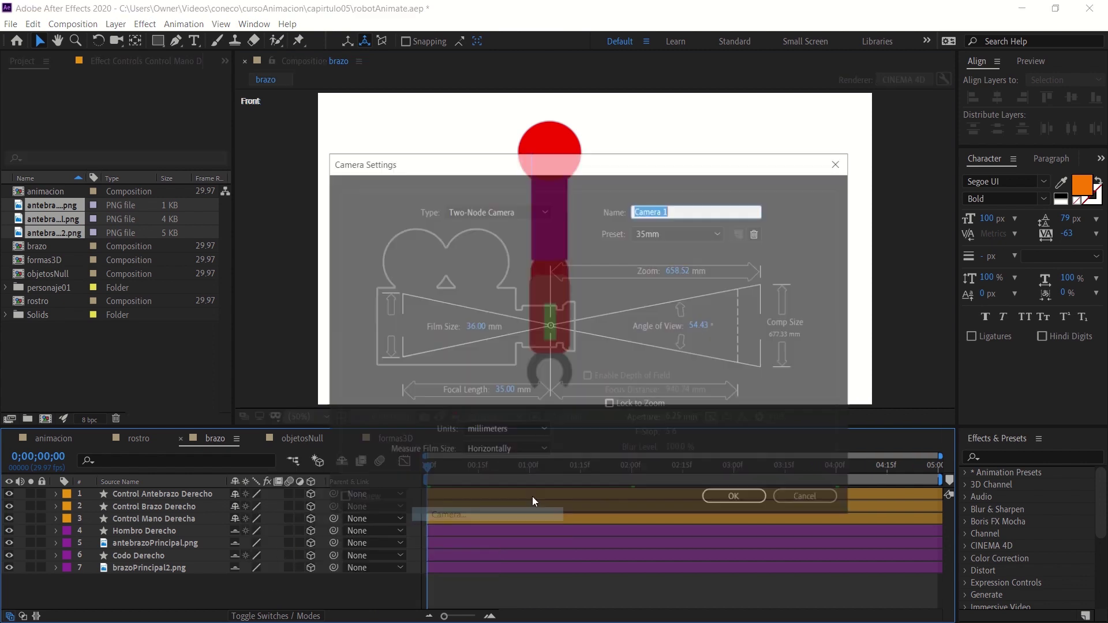
left_click(739, 500)
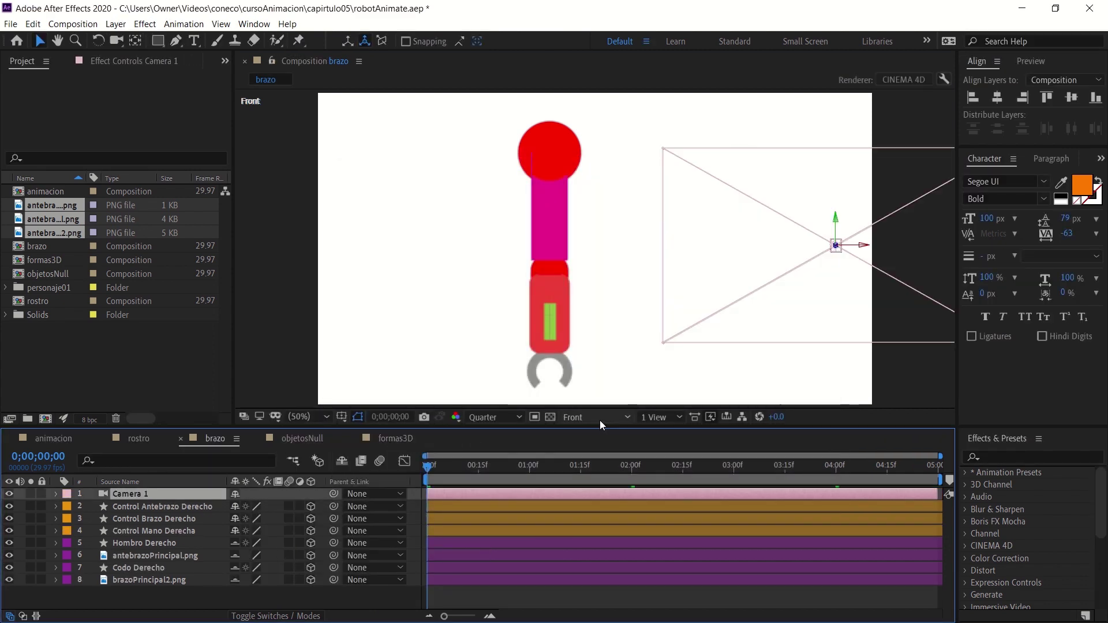
left_click(600, 419)
left_click(601, 452)
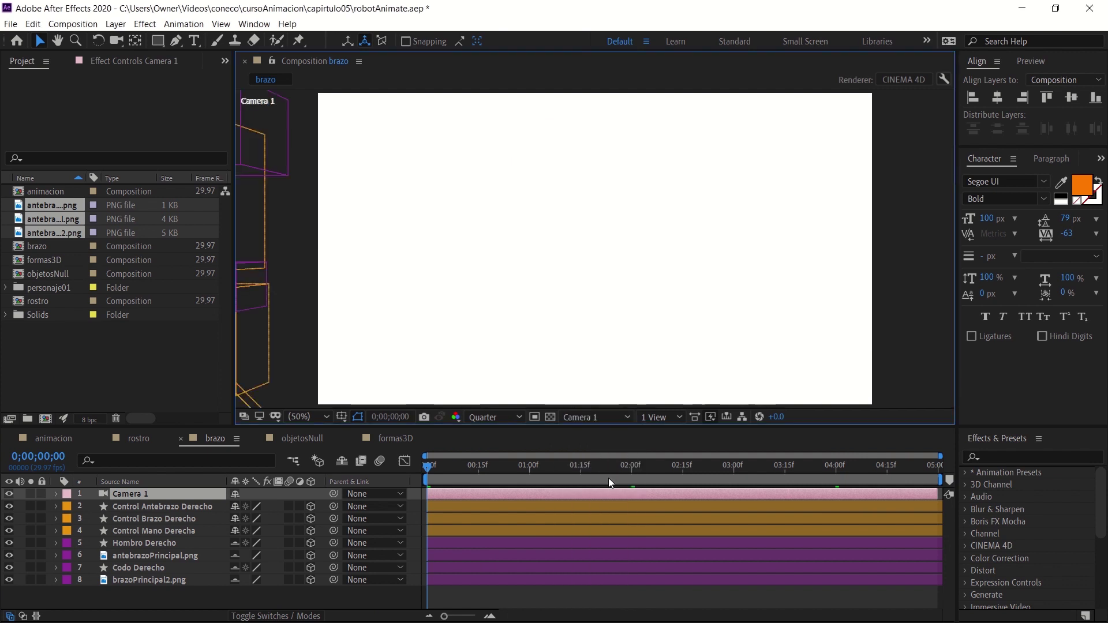
- Pan Camera 1 and dolly it back so the whole arm fits in frame
key("c")
key("c")
key("c")
left_click_drag(485, 267, 794, 275)
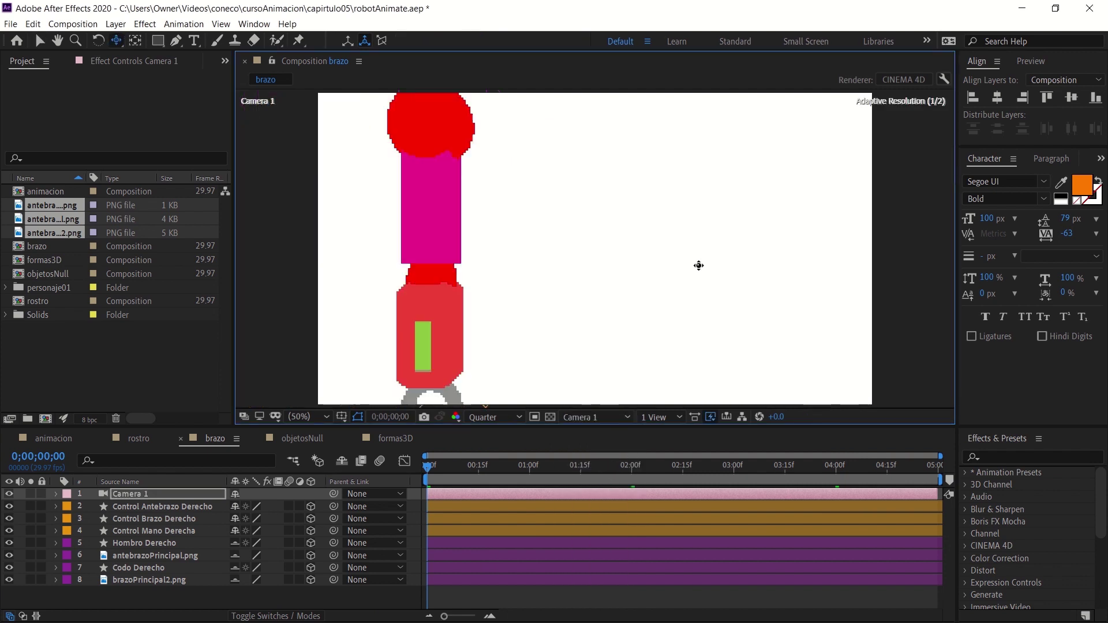
left_click_drag(508, 308, 611, 300)
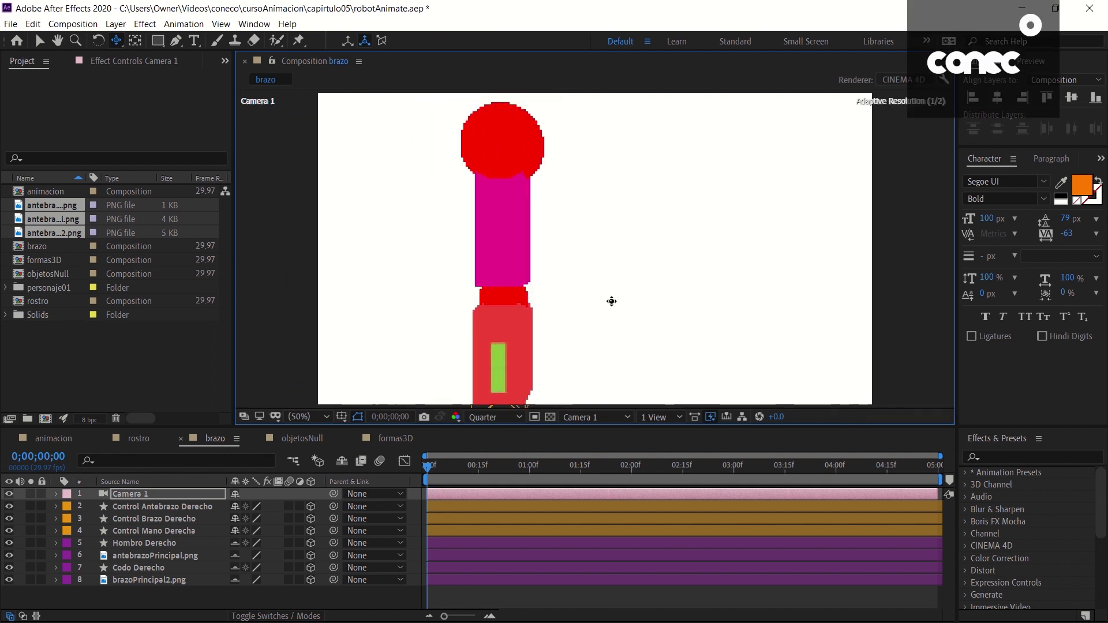
key("c")
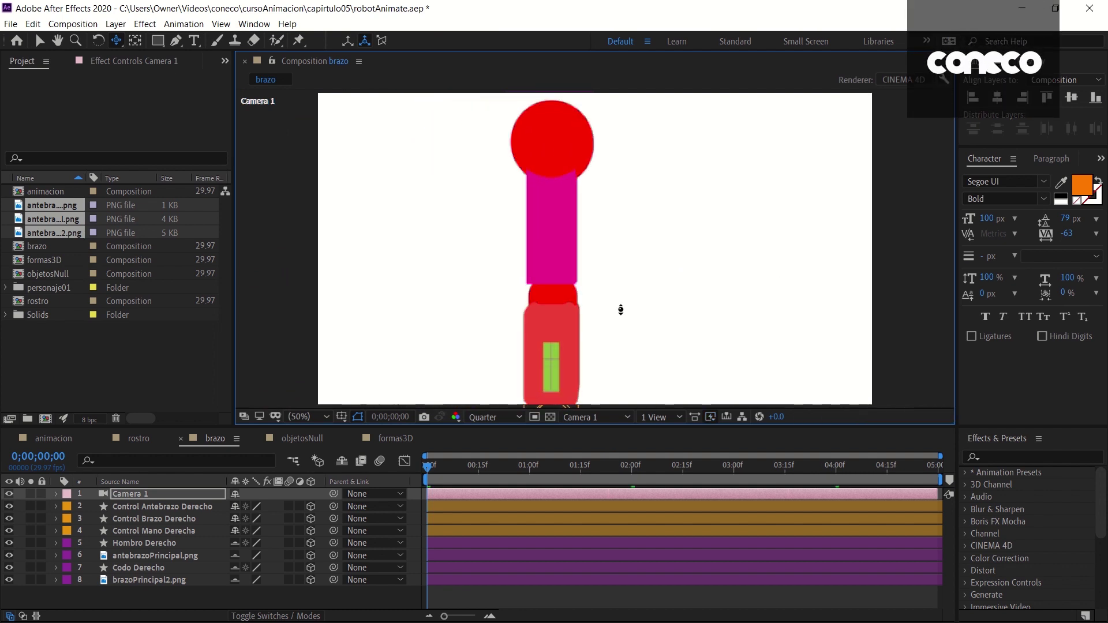
left_click_drag(628, 332, 650, 232)
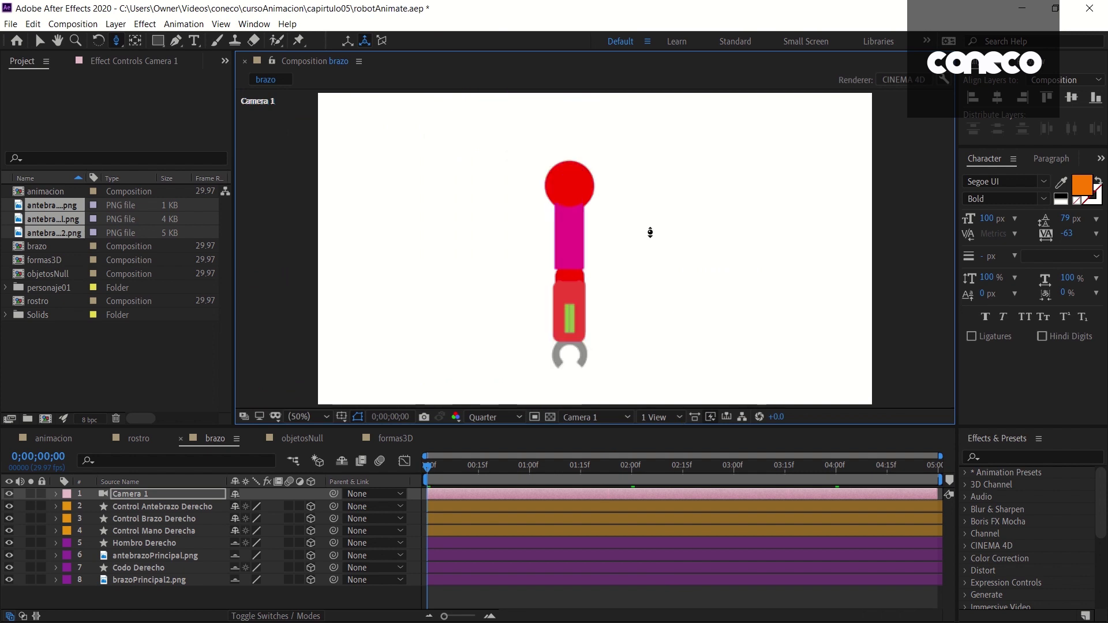
- Orbit Camera 1 around the arm to show its 3D sides, then select Control Antebrazo Derecho
key("c")
left_click_drag(633, 347, 665, 350)
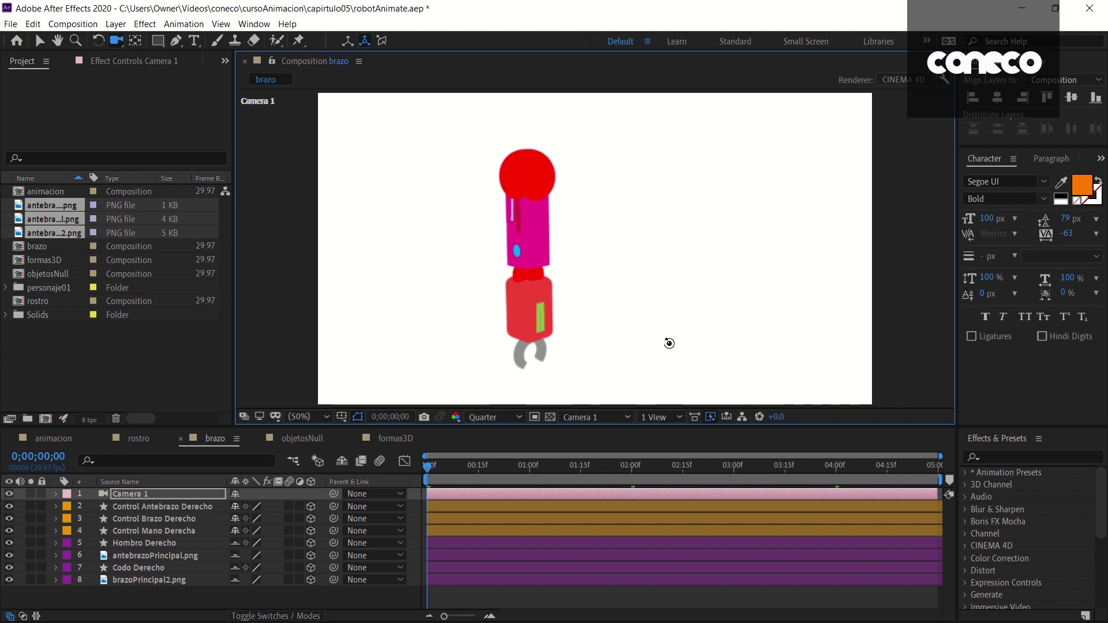
left_click_drag(668, 343, 673, 351)
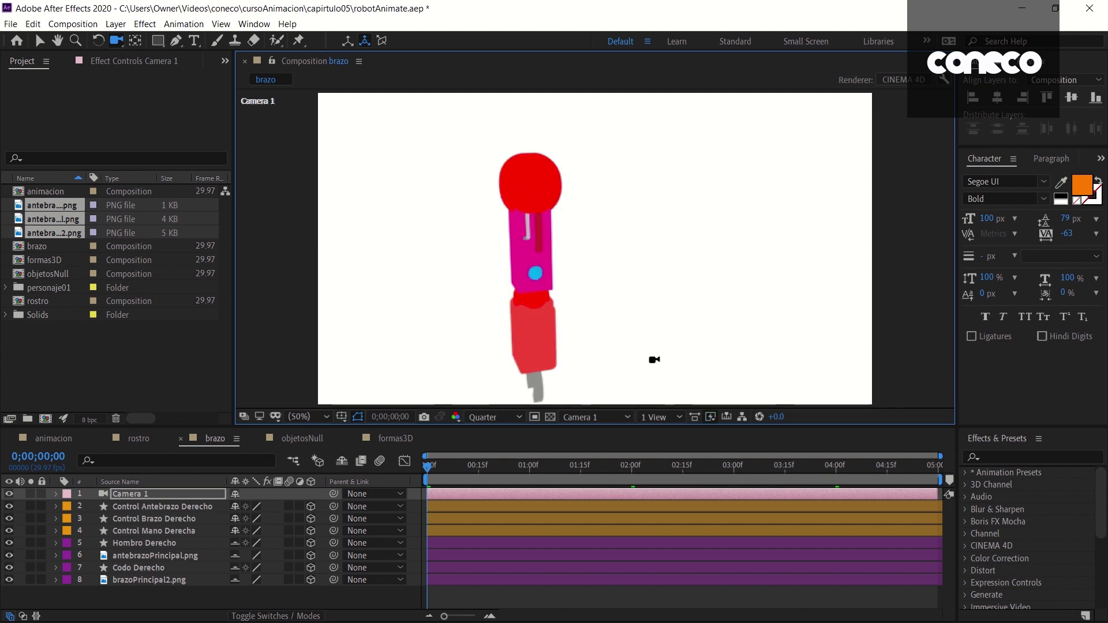
left_click_drag(643, 360, 613, 341)
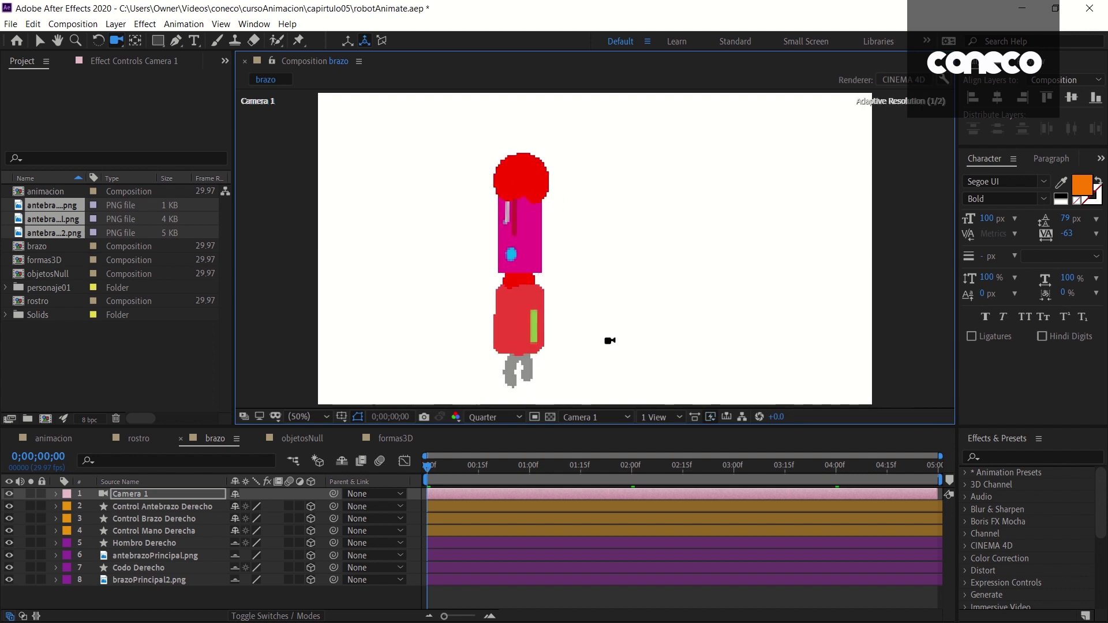
key("v")
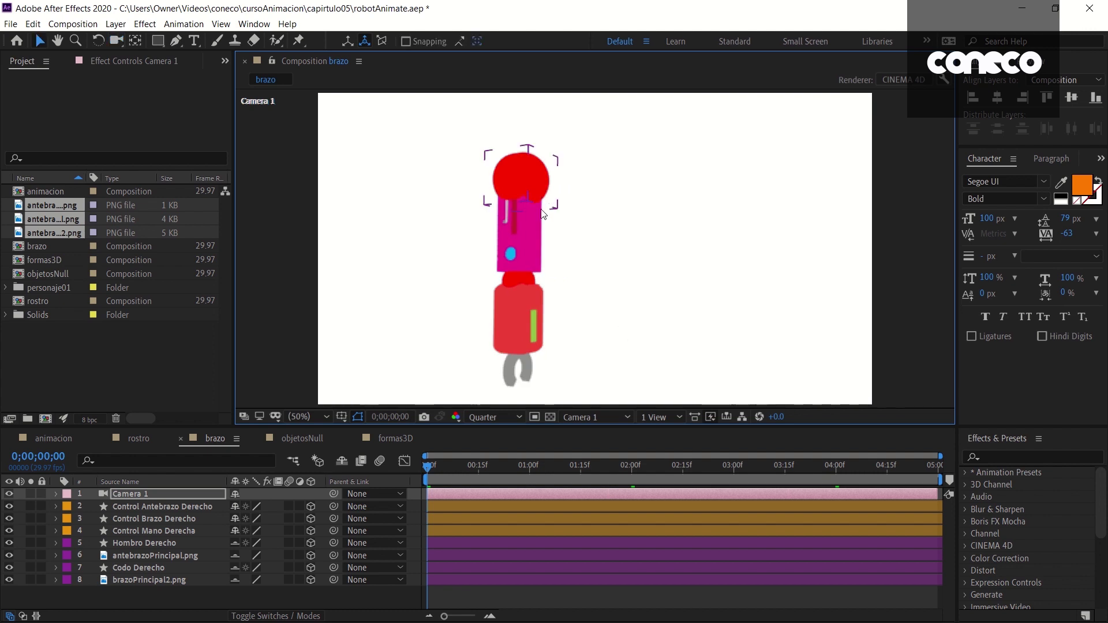
left_click(535, 233)
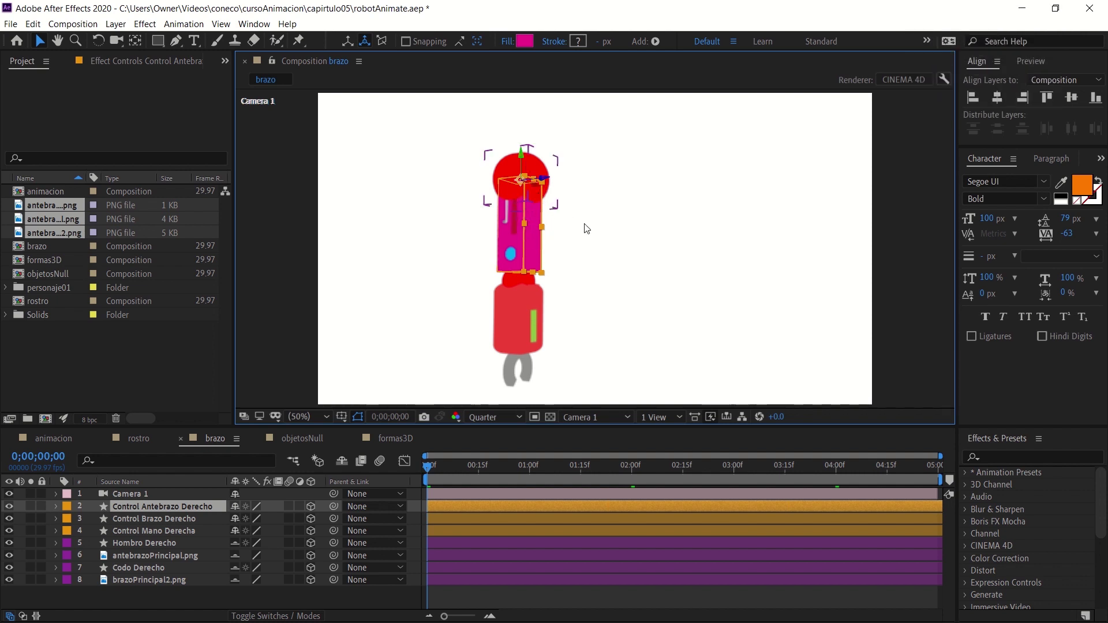
- Select each arm control in turn, ending on Control Mano Derecha
left_click(600, 291)
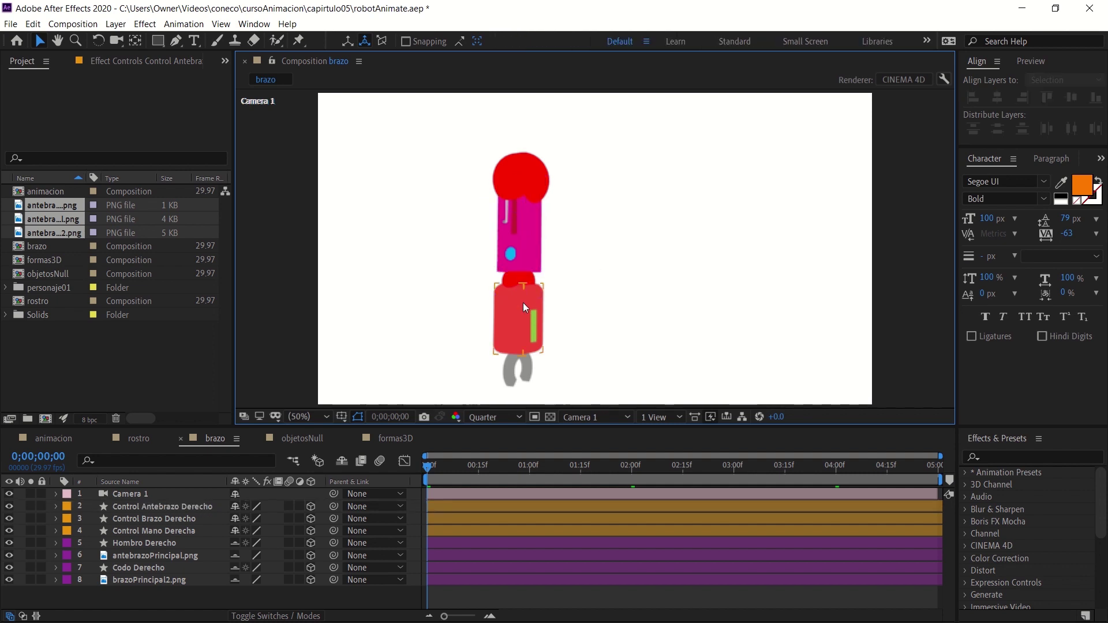
left_click(515, 305)
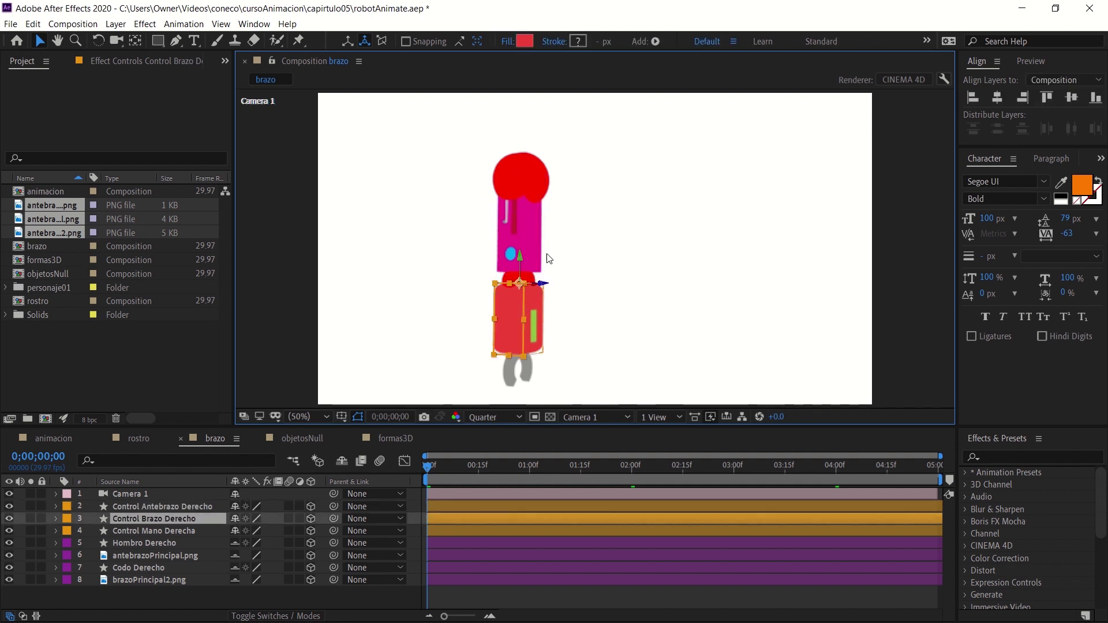
left_click(510, 396)
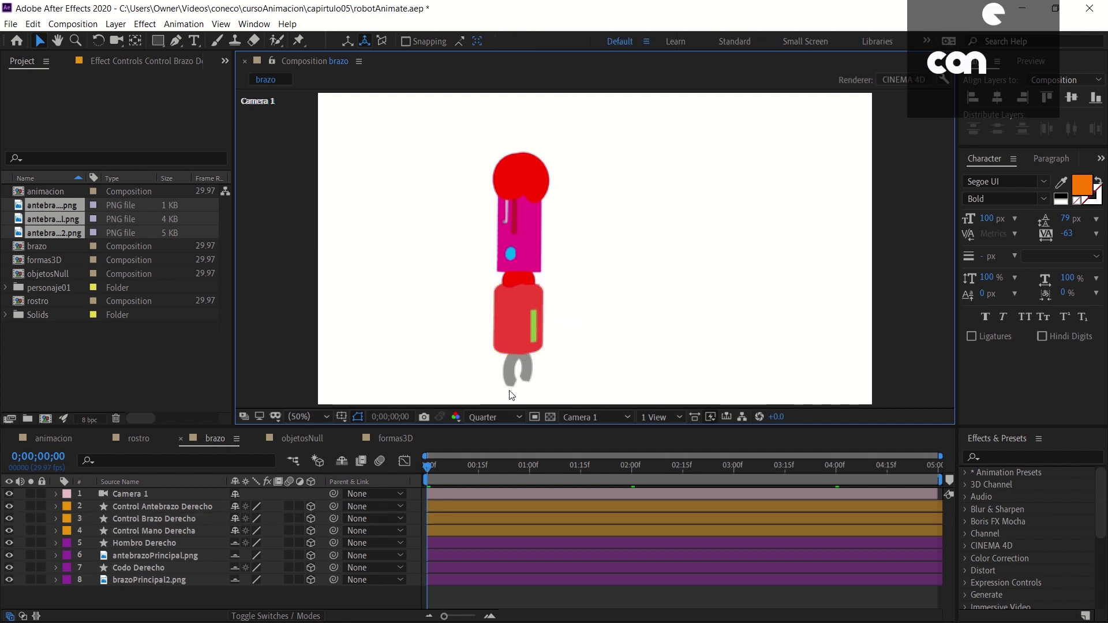
left_click(508, 376)
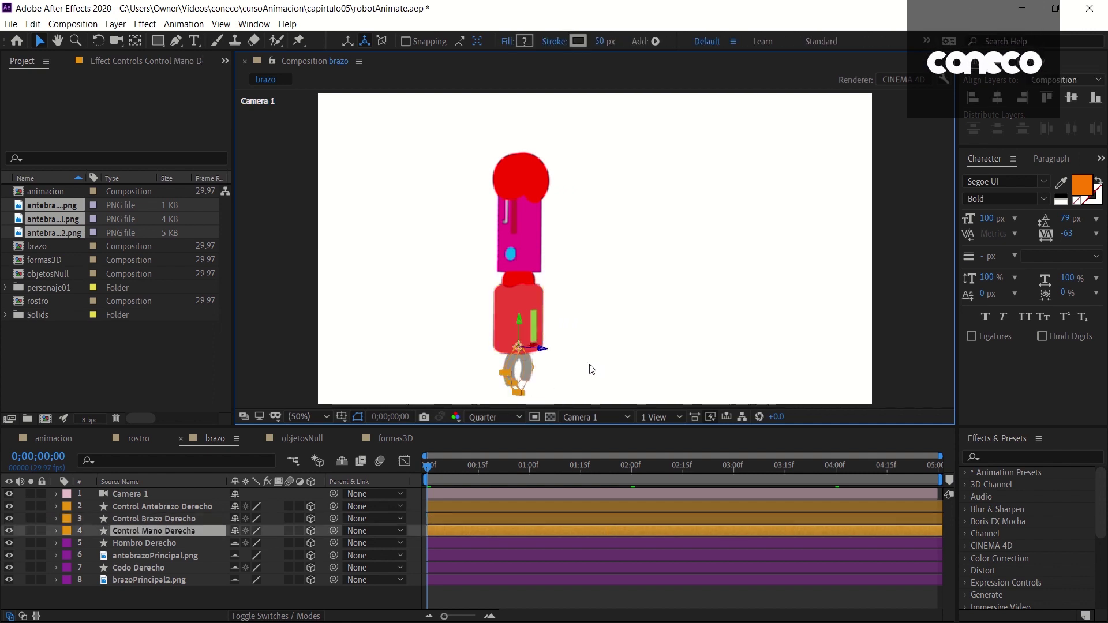
- Orbit Camera 1 to a more frontal view and expand Control Mano Derecha's properties
key("c")
left_click_drag(594, 363, 558, 350)
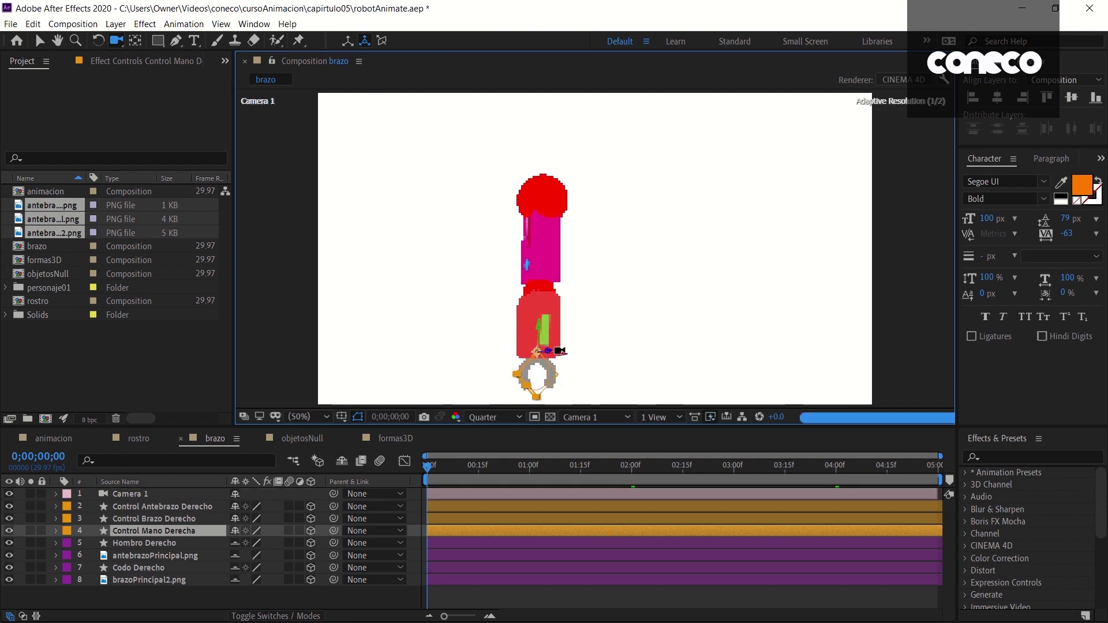
key("v")
left_click(57, 531)
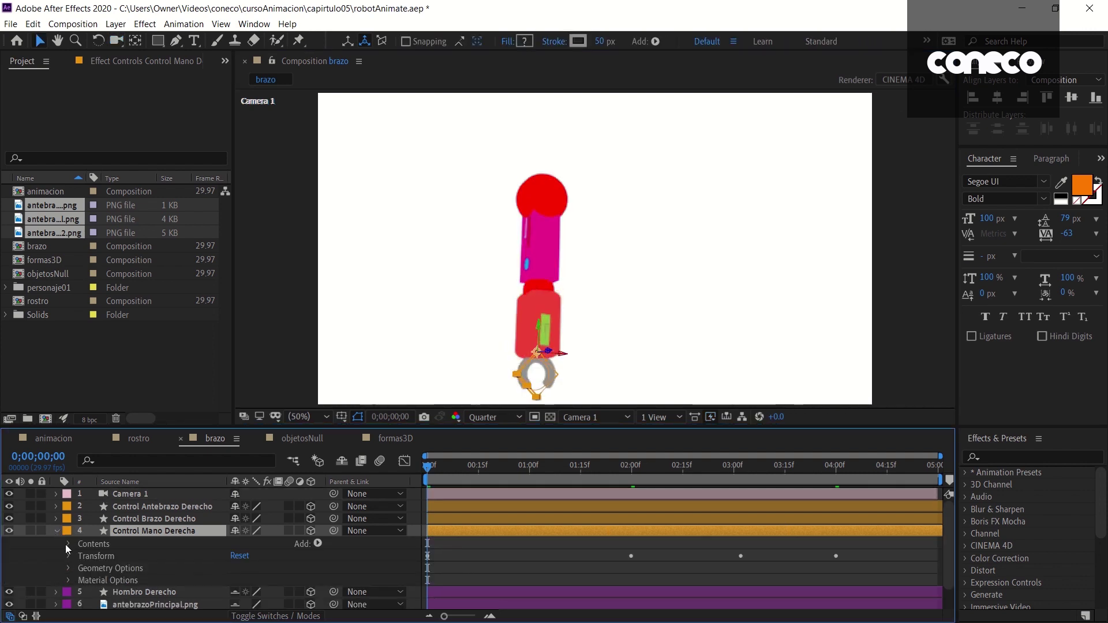
- Set Control Mano Derecha's Trim Paths 1 End to 80% and collapse its Contents
left_click(67, 545)
left_click(106, 570)
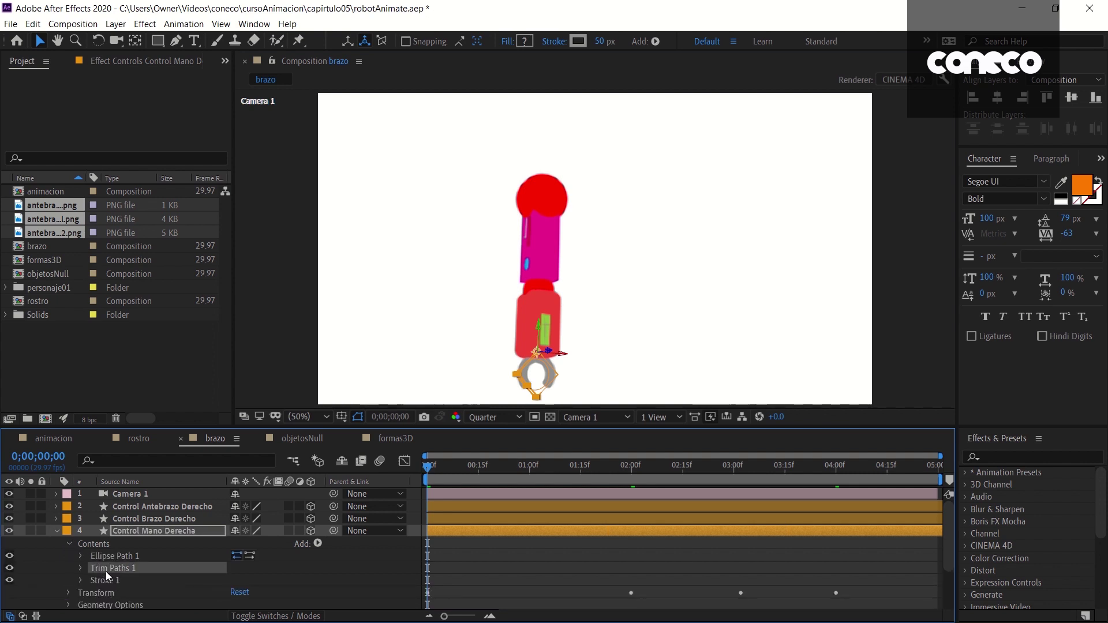
left_click(79, 567)
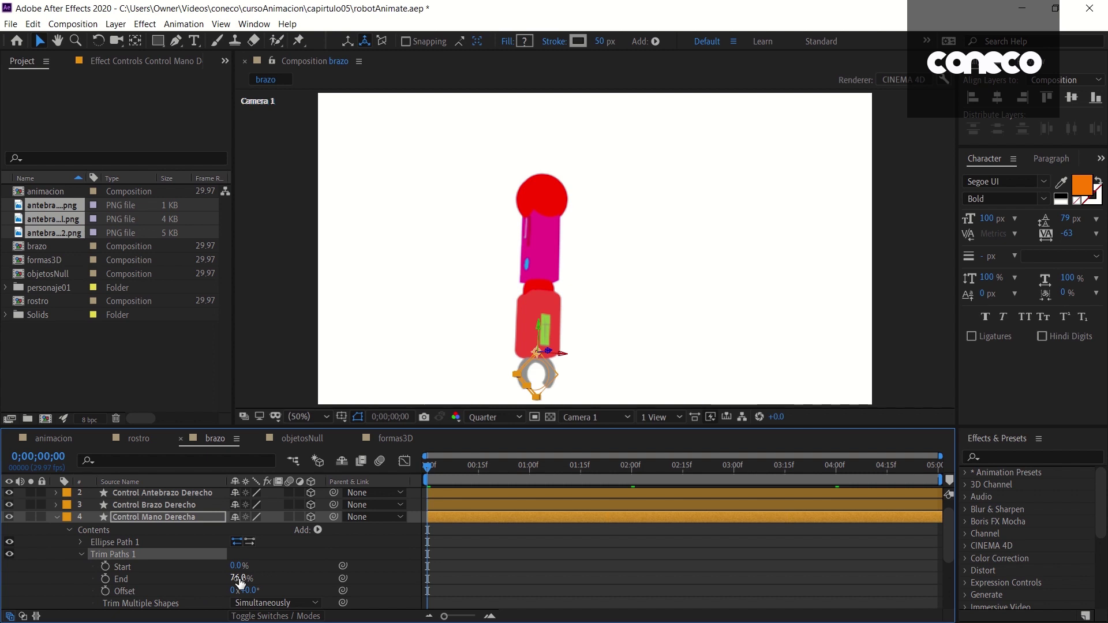
mouse_move(247, 578)
left_mouse_down()
mouse_move(235, 584)
mouse_move(257, 587)
left_mouse_up()
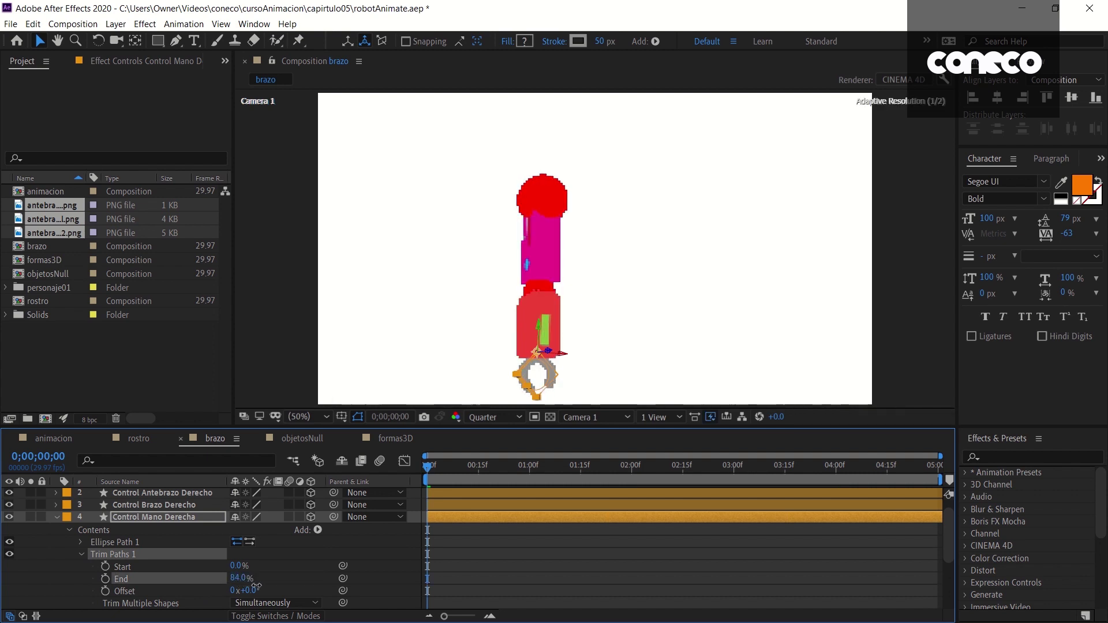
left_click(57, 515)
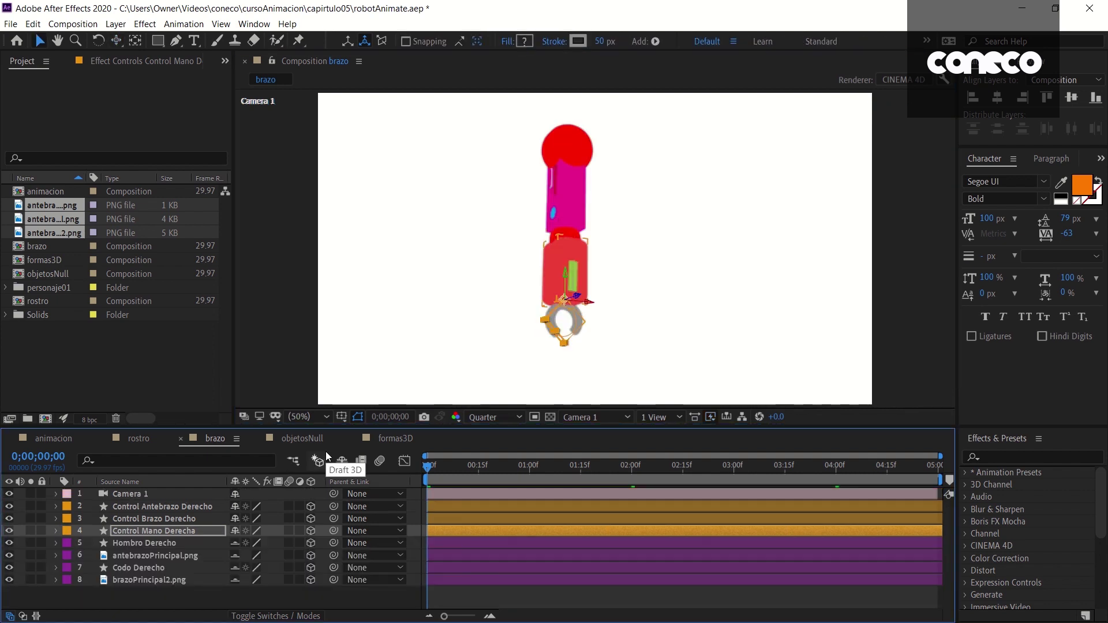
left_click(642, 259)
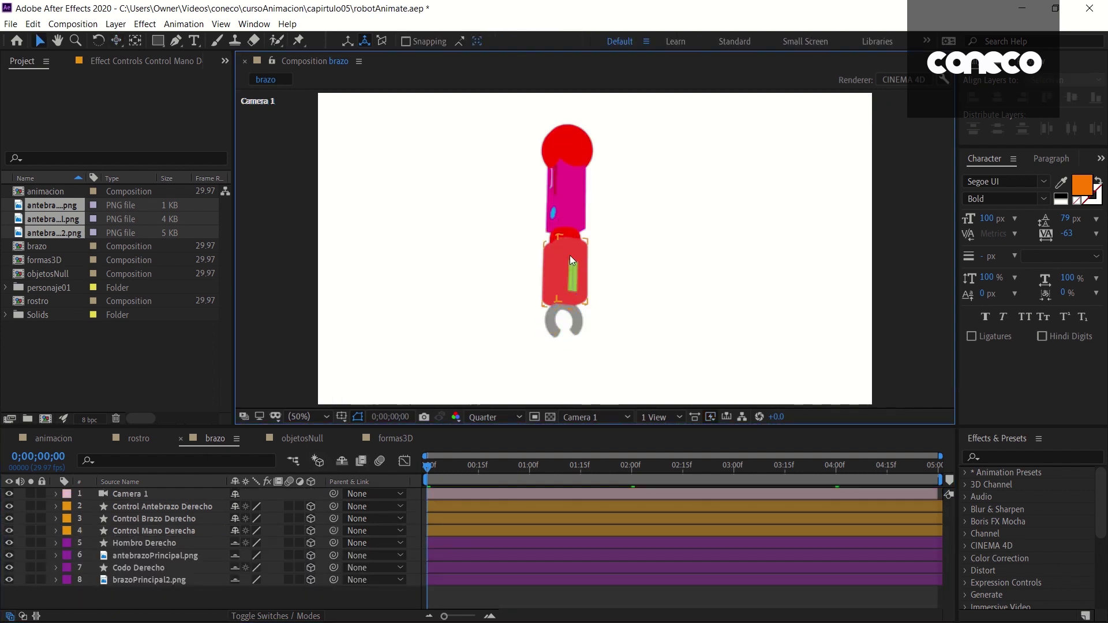
left_click_drag(554, 262, 630, 264)
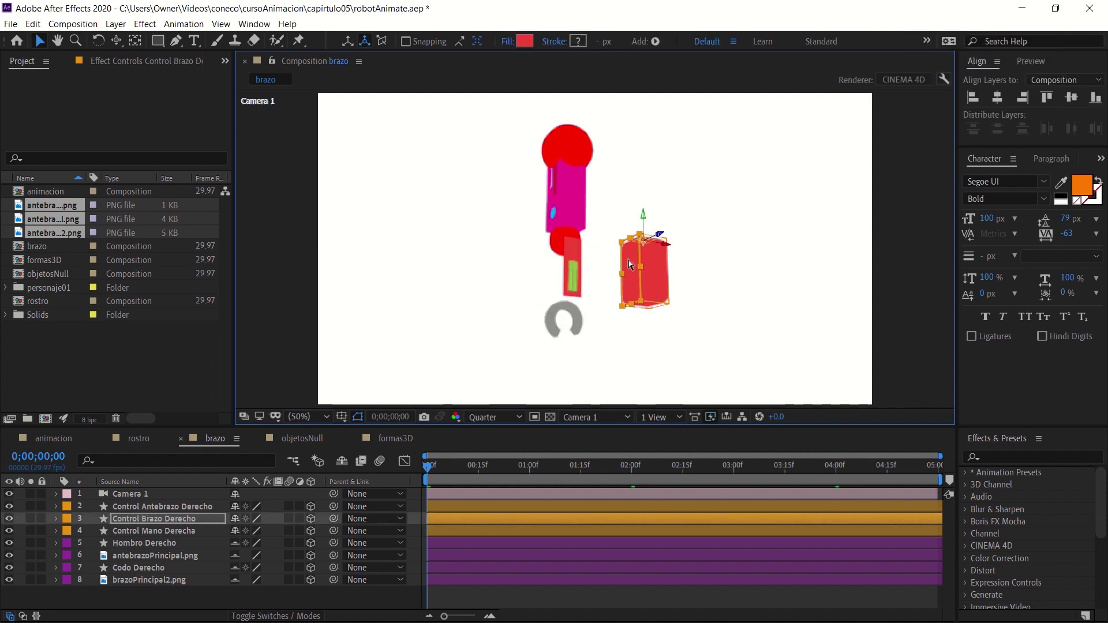
key("ctrl+z")
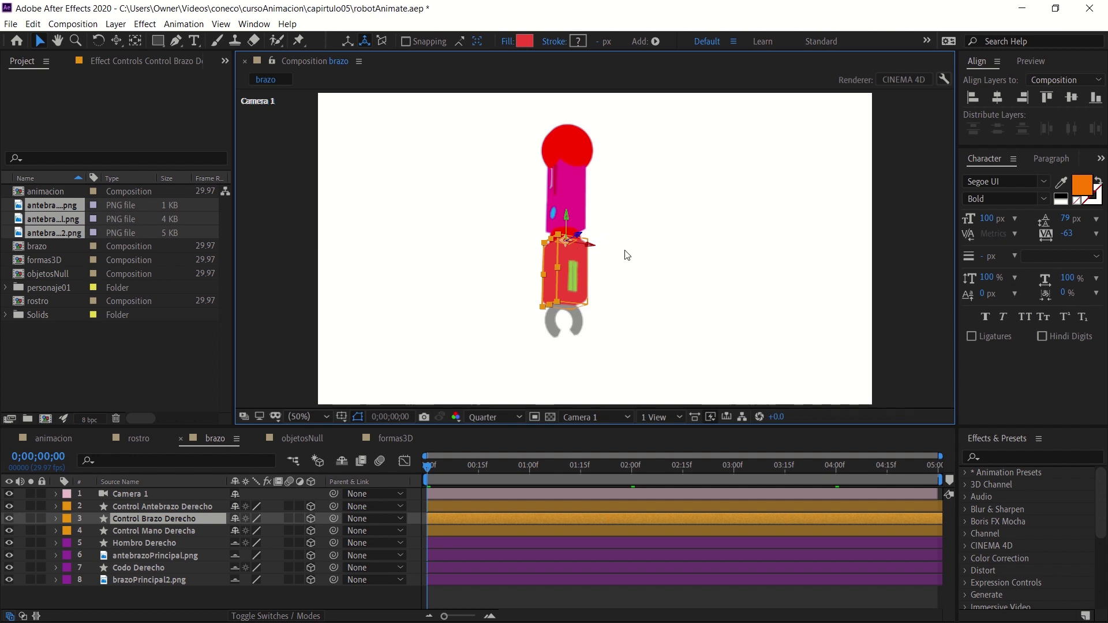
left_click(706, 273)
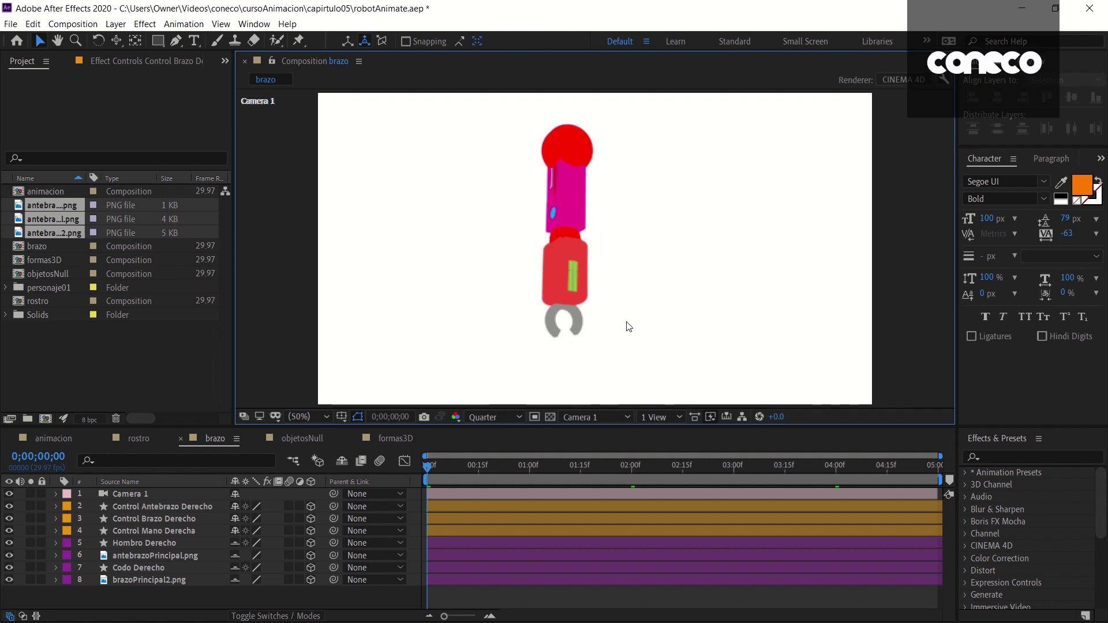
left_click(577, 324)
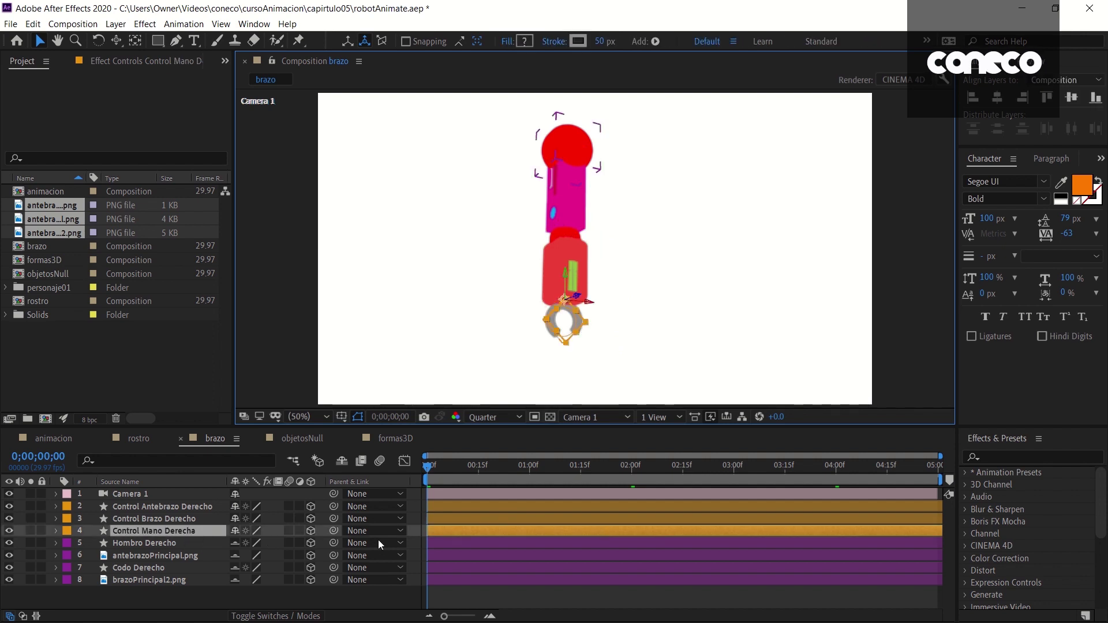
- Parent Control Mano Derecha to Control Brazo Derecho, and Control Brazo Derecho to Codo Derecho
left_click(391, 528)
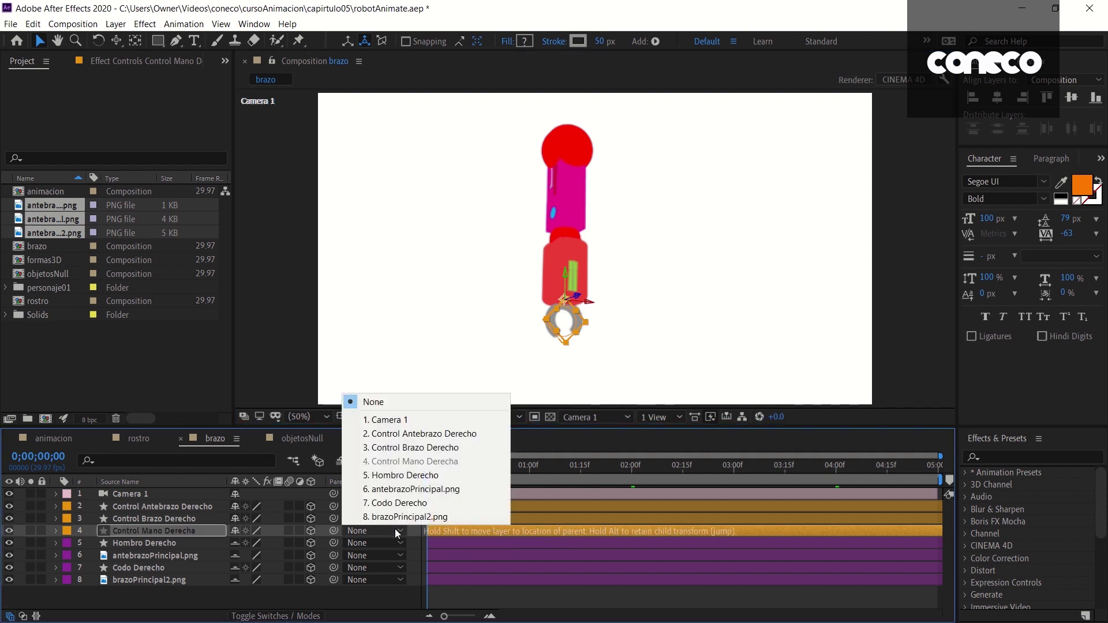
left_click(438, 452)
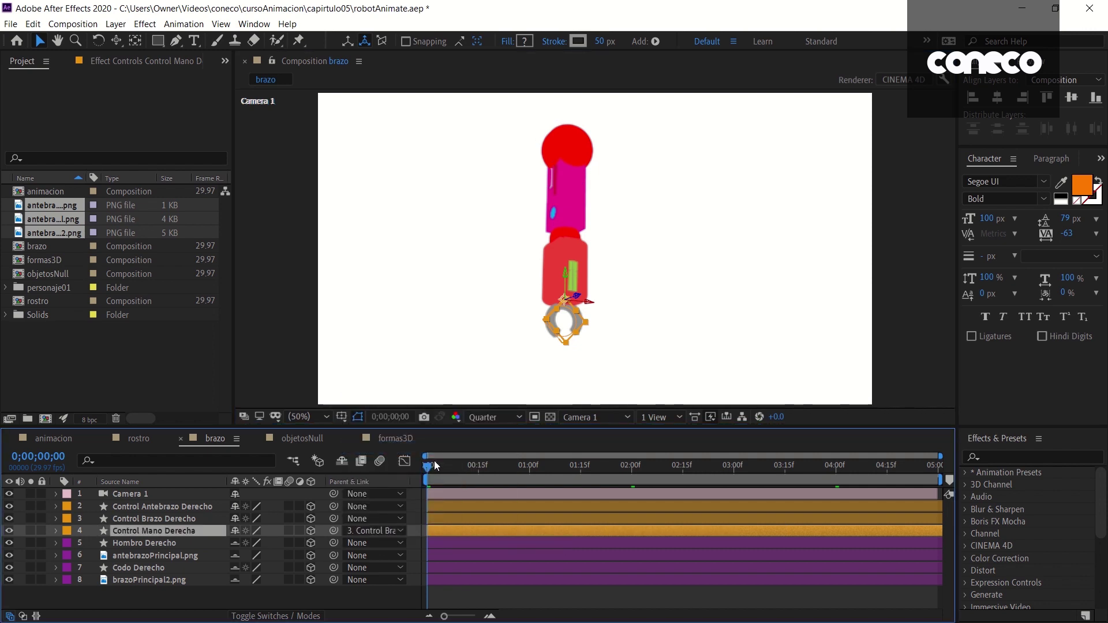
left_click(210, 520)
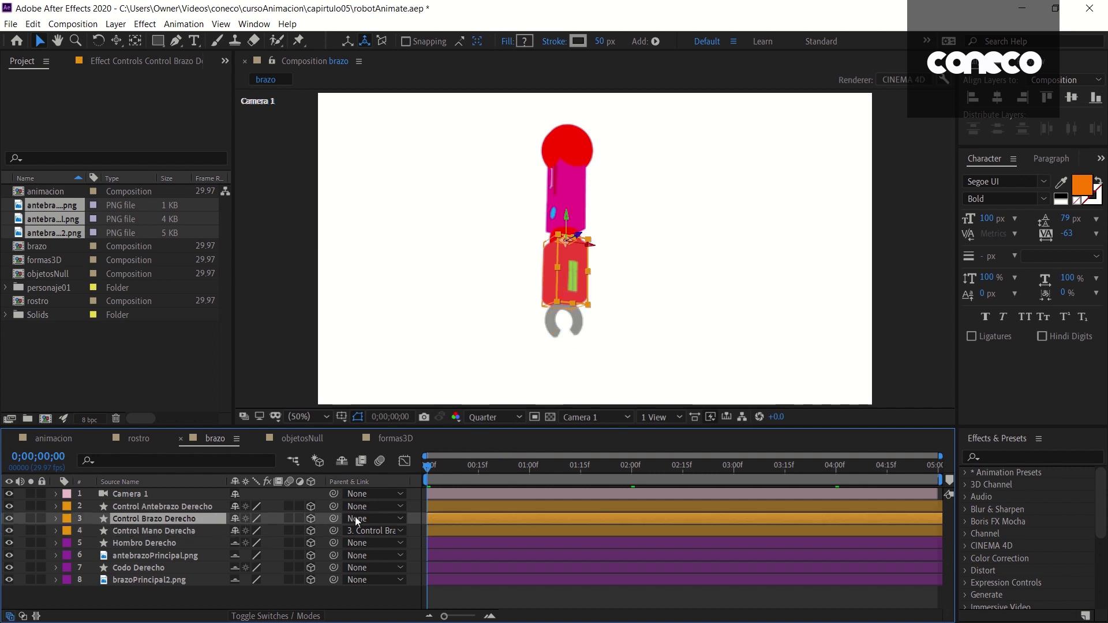
left_click(379, 517)
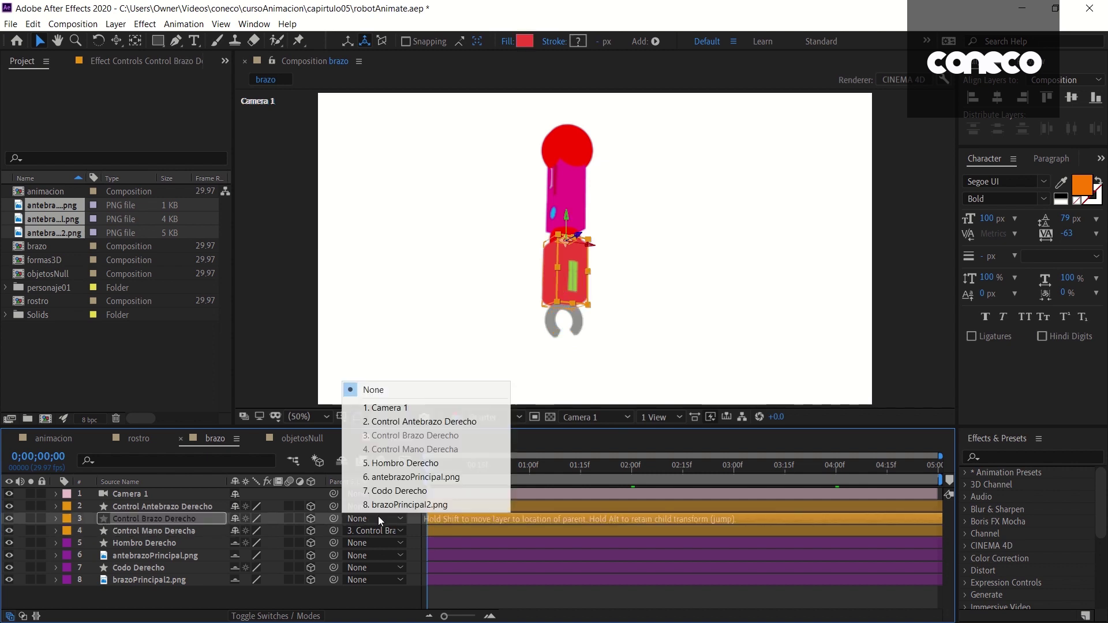
left_click(413, 492)
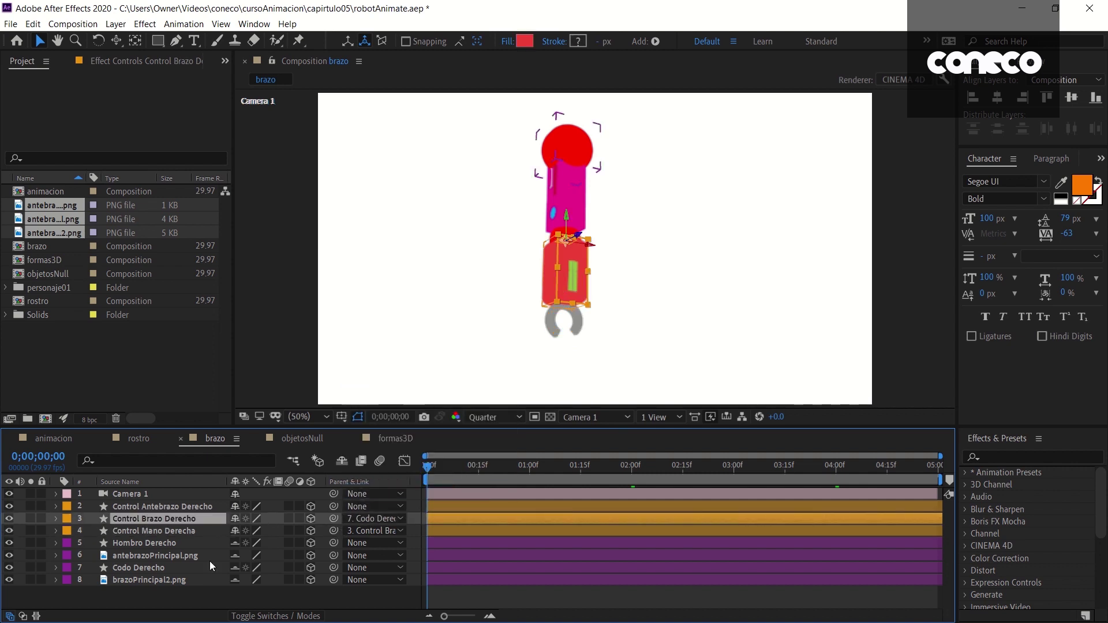
- Parent Codo Derecho to Control Antebrazo Derecho, and Control Antebrazo Derecho to Hombro Derecho
left_click(181, 567)
left_click(368, 566)
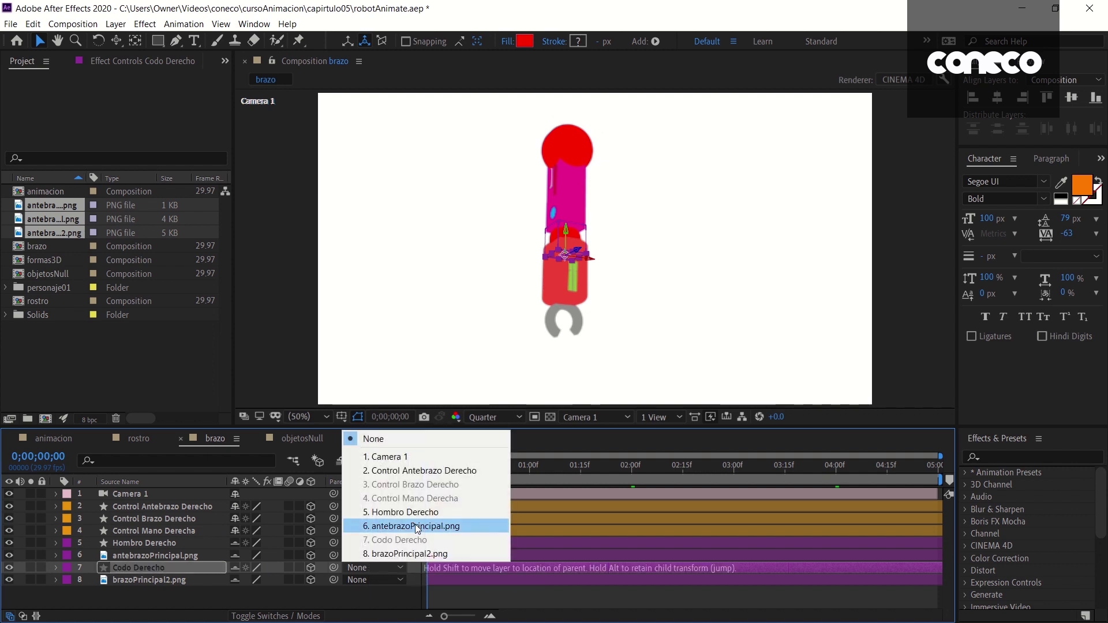
left_click(423, 471)
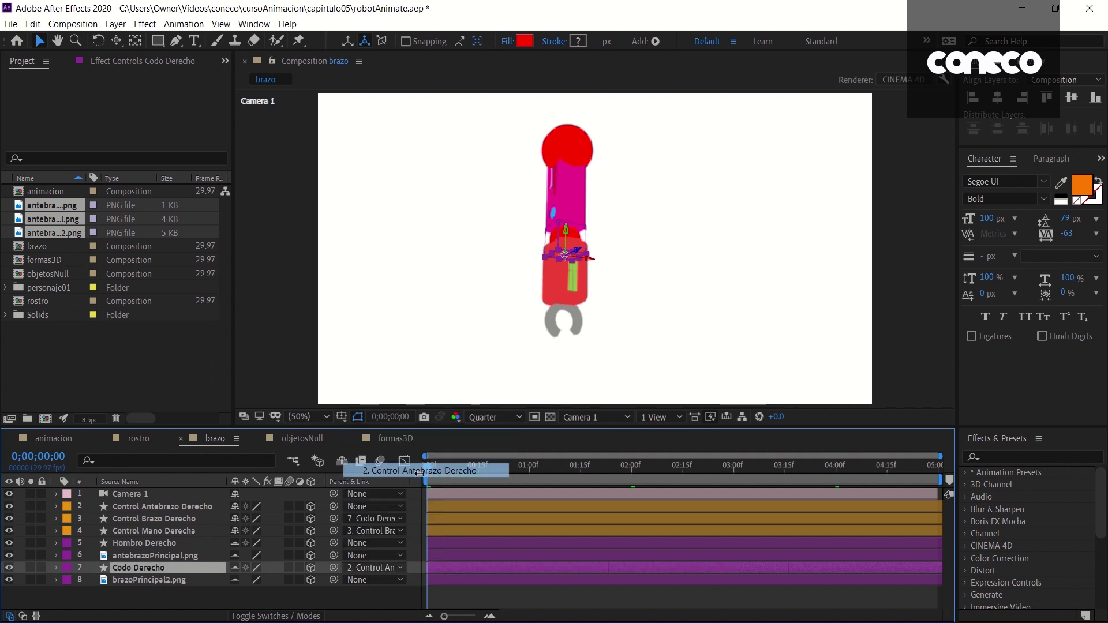
left_click(207, 507)
left_click(369, 506)
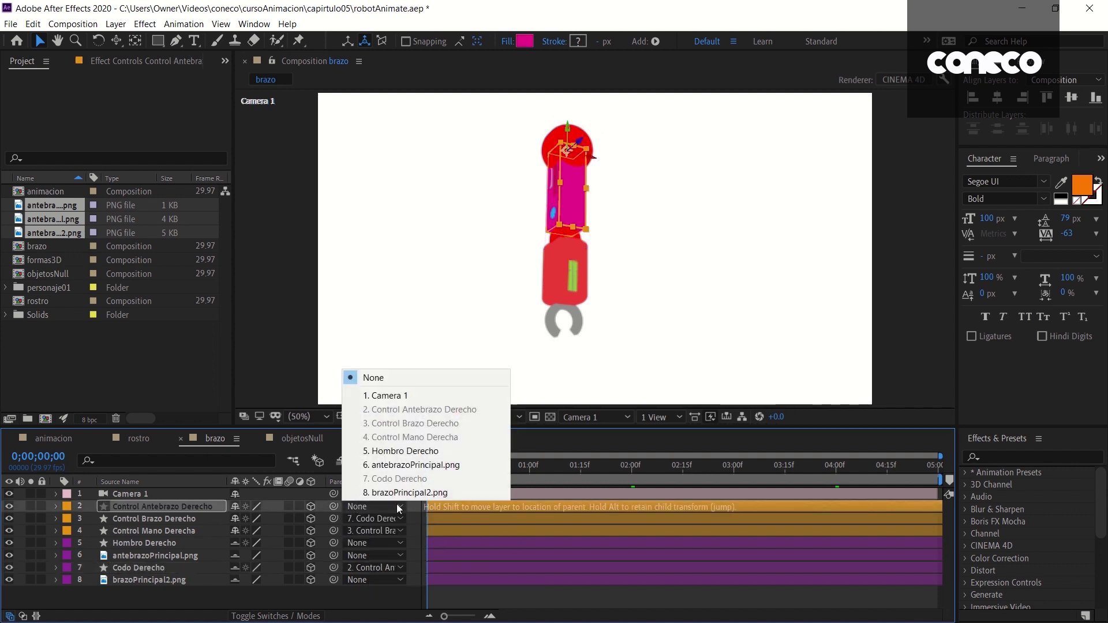
left_click(419, 450)
left_click(685, 344)
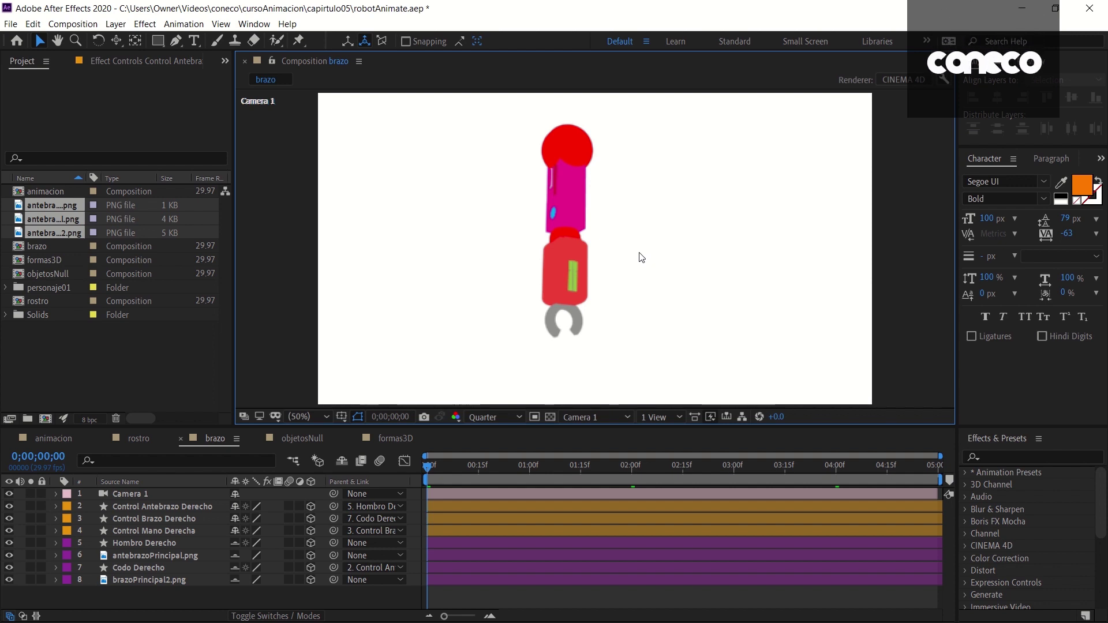
- Select each arm control in the viewer to see which part it drives
left_click(575, 199)
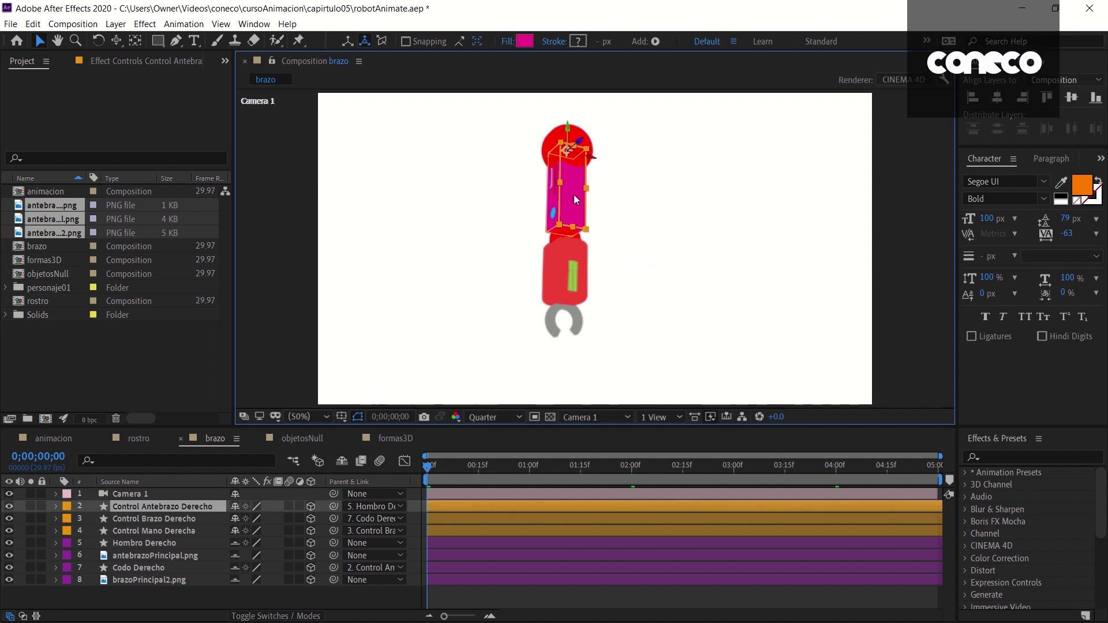
left_click(557, 265)
left_click(578, 320)
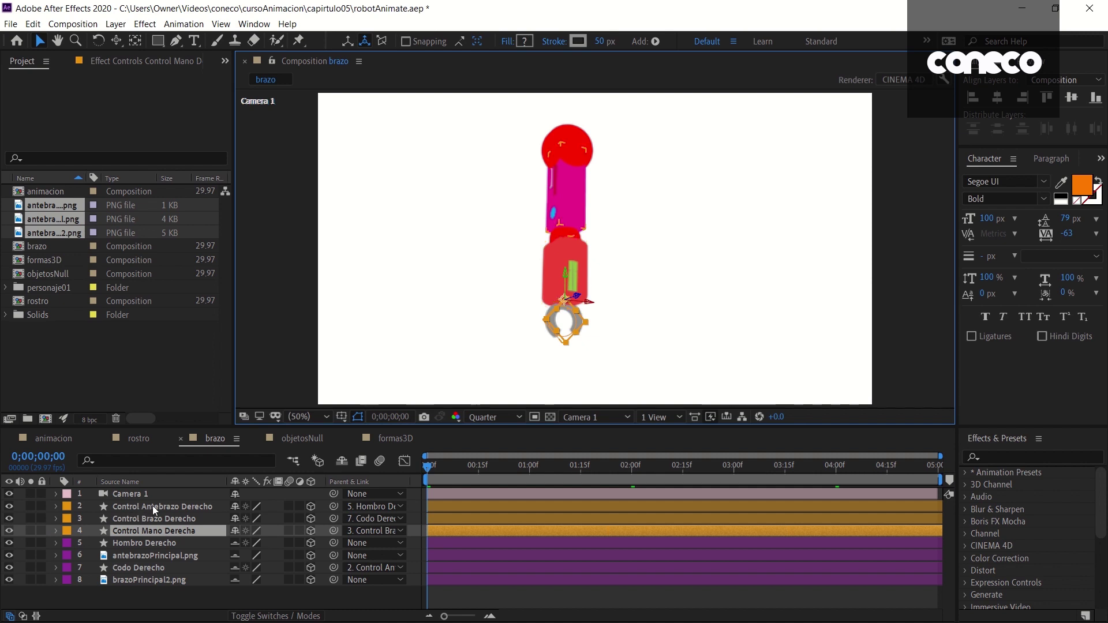
left_click(159, 518)
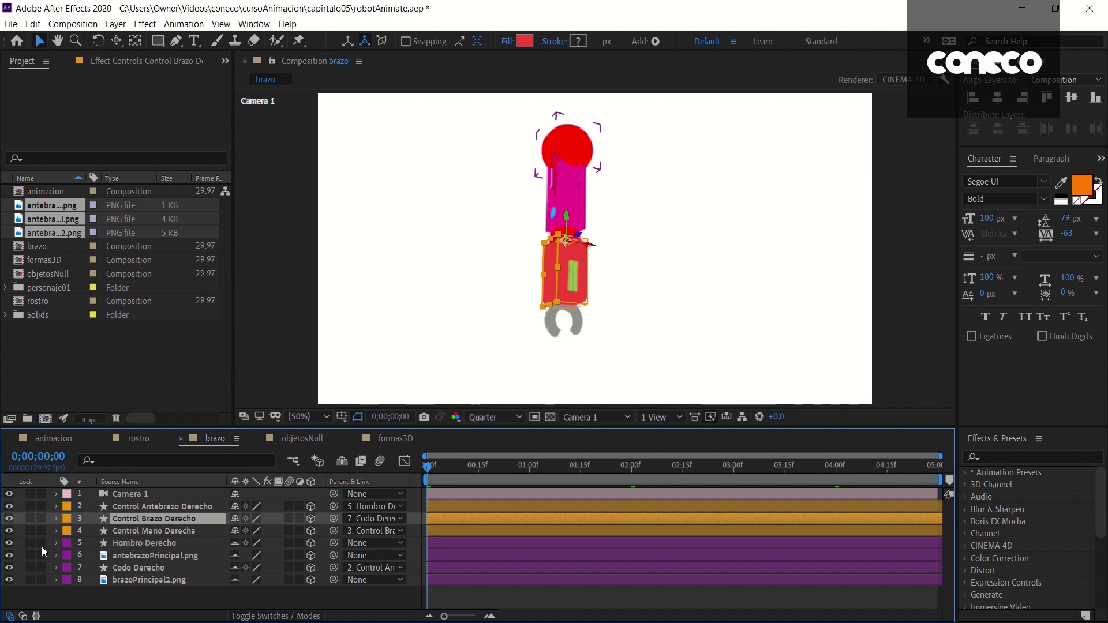
- Lock layers 5–8 and hide them as shy layers in the timeline
left_click(42, 579)
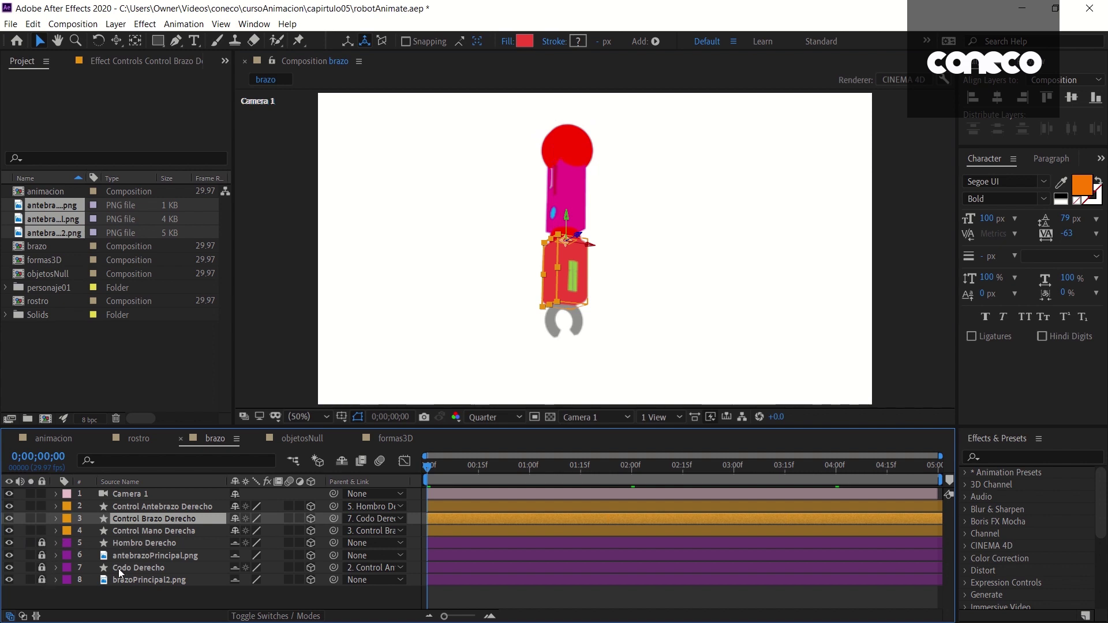
left_click(343, 462)
left_click(580, 200)
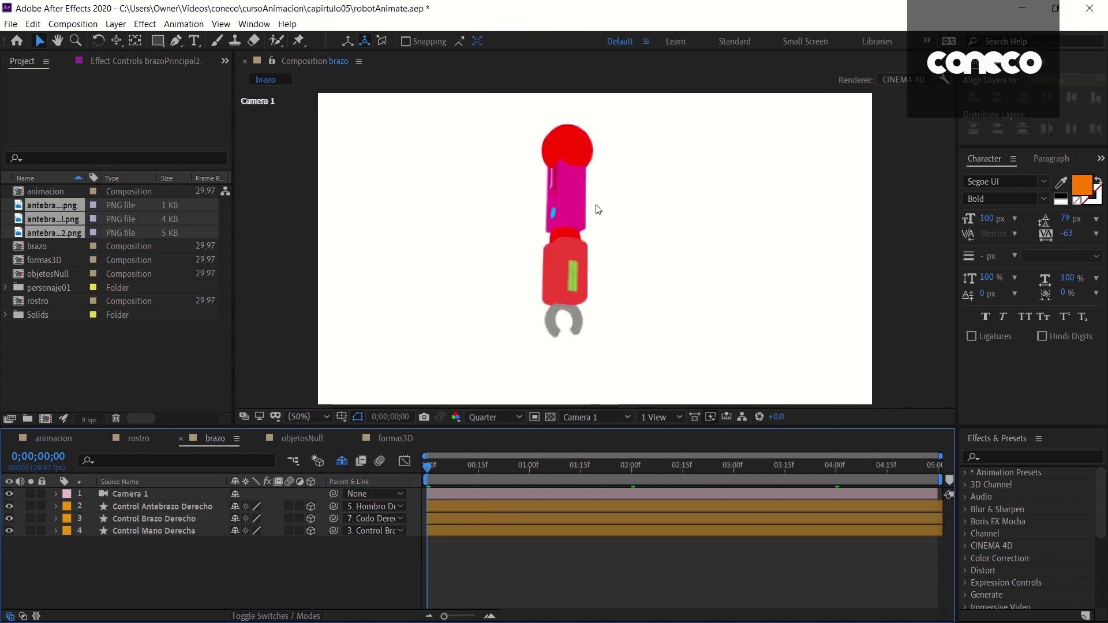
- Rotate the upper arm at the shoulder, bend the forearm left, and turn the gripper
left_click(575, 199)
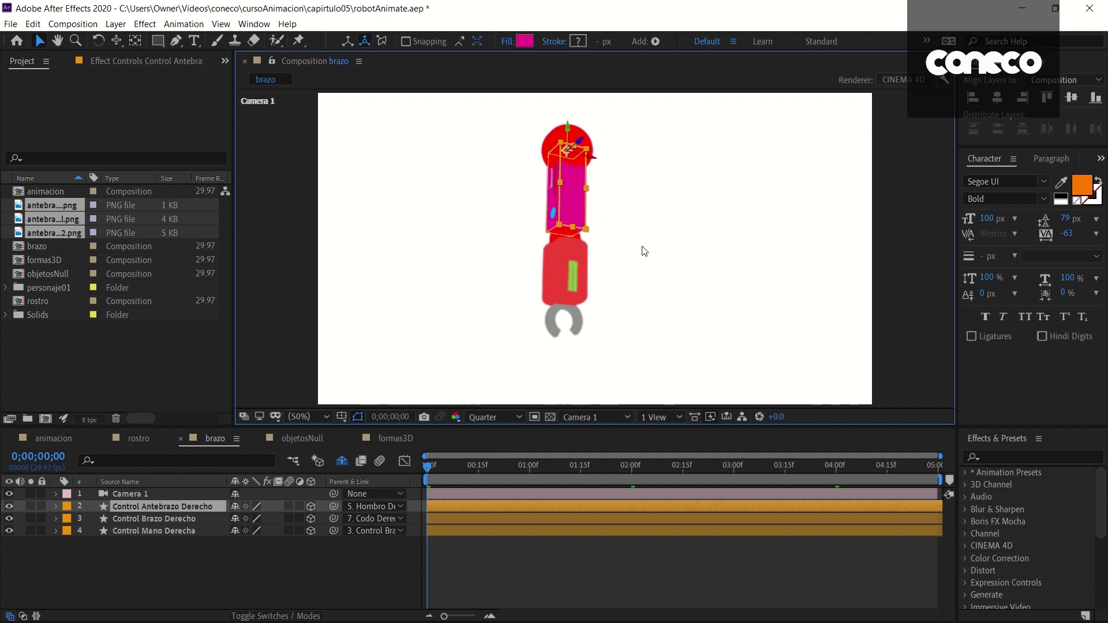
key("w")
mouse_move(595, 155)
left_mouse_down()
mouse_move(634, 153)
mouse_move(569, 310)
mouse_move(537, 312)
left_mouse_up()
left_click(543, 259)
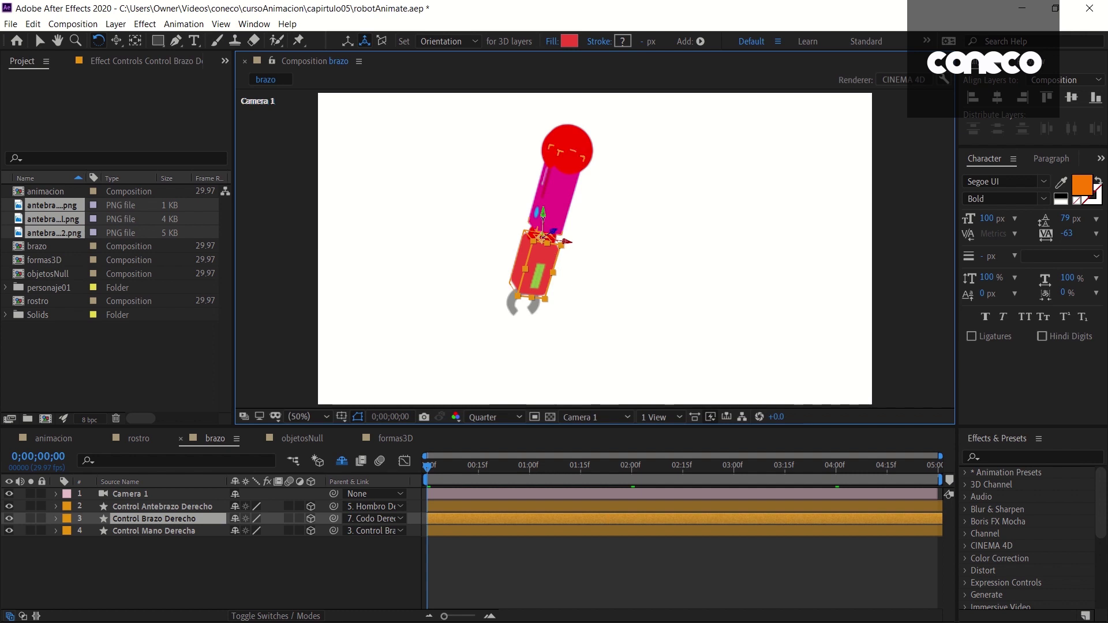
left_click_drag(548, 231, 477, 282)
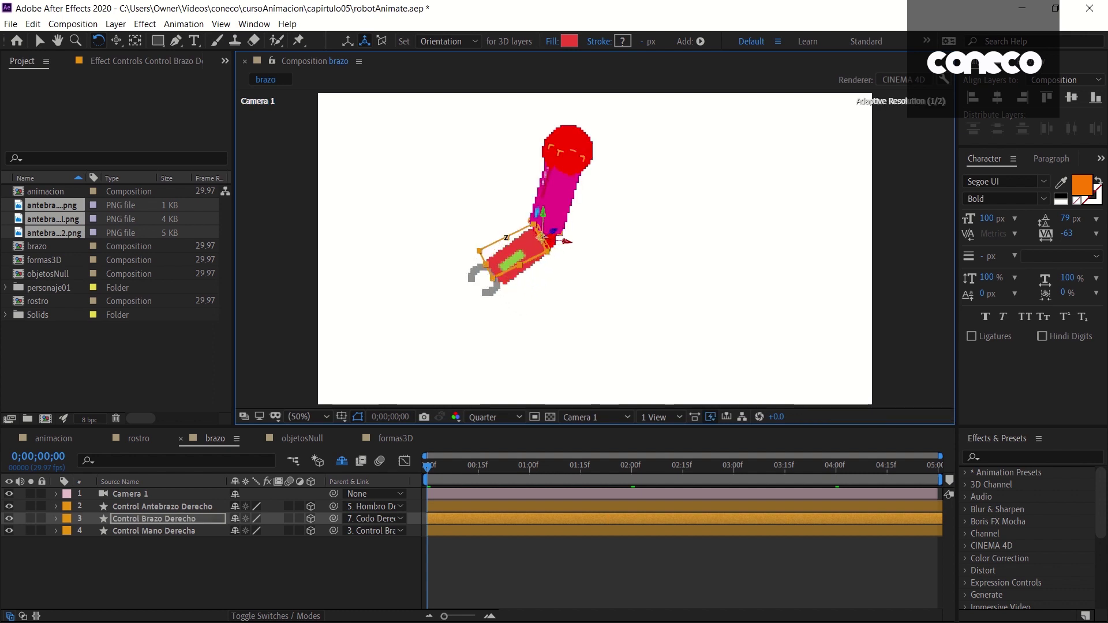
left_click(500, 262)
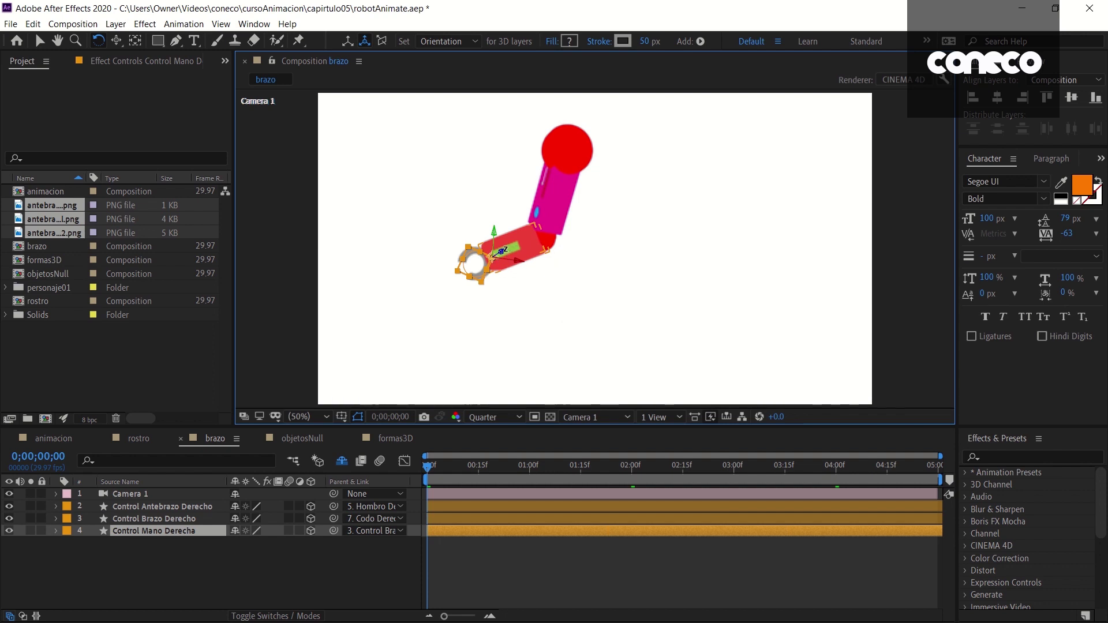
left_click_drag(500, 252, 507, 258)
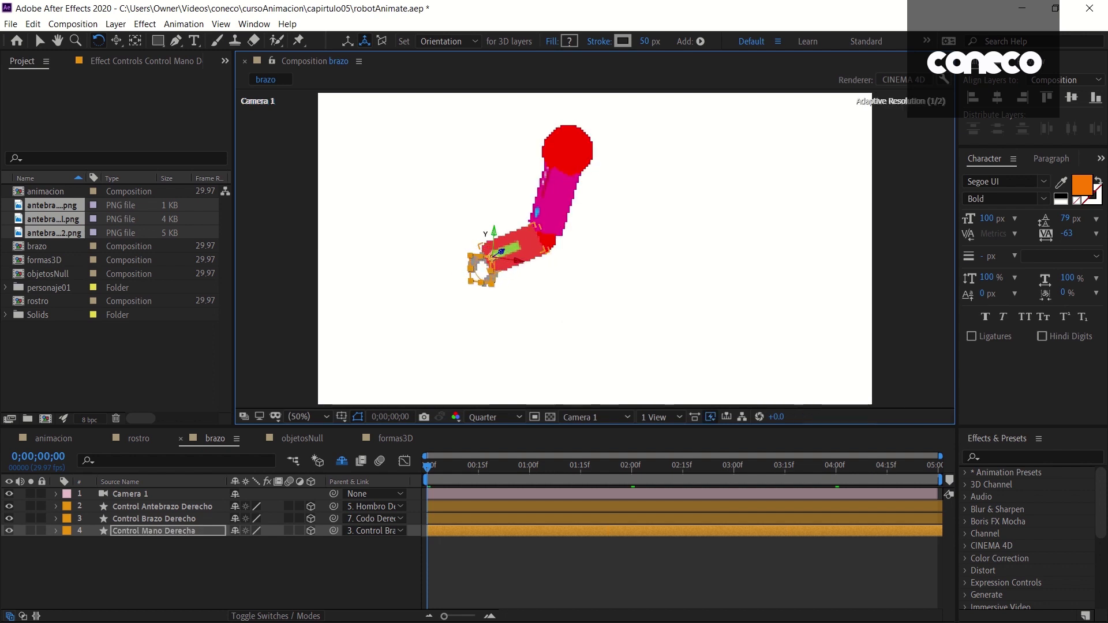
key("v")
left_click(568, 318)
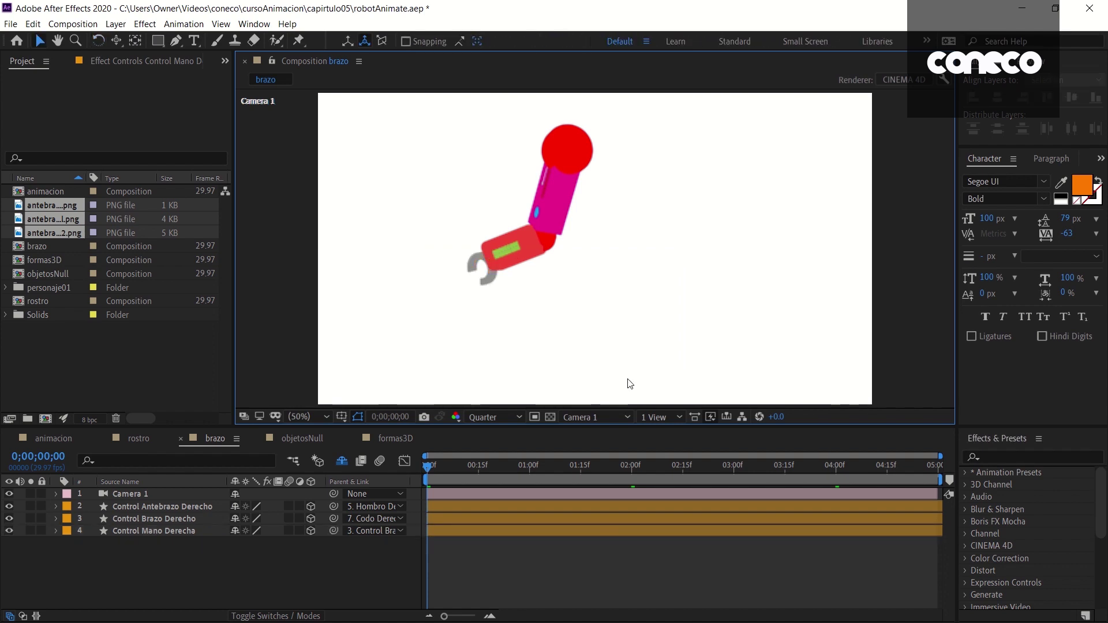
- Preview the eye blink in the rostro comp, return to animacion, then switch to File Explorer
left_click(138, 438)
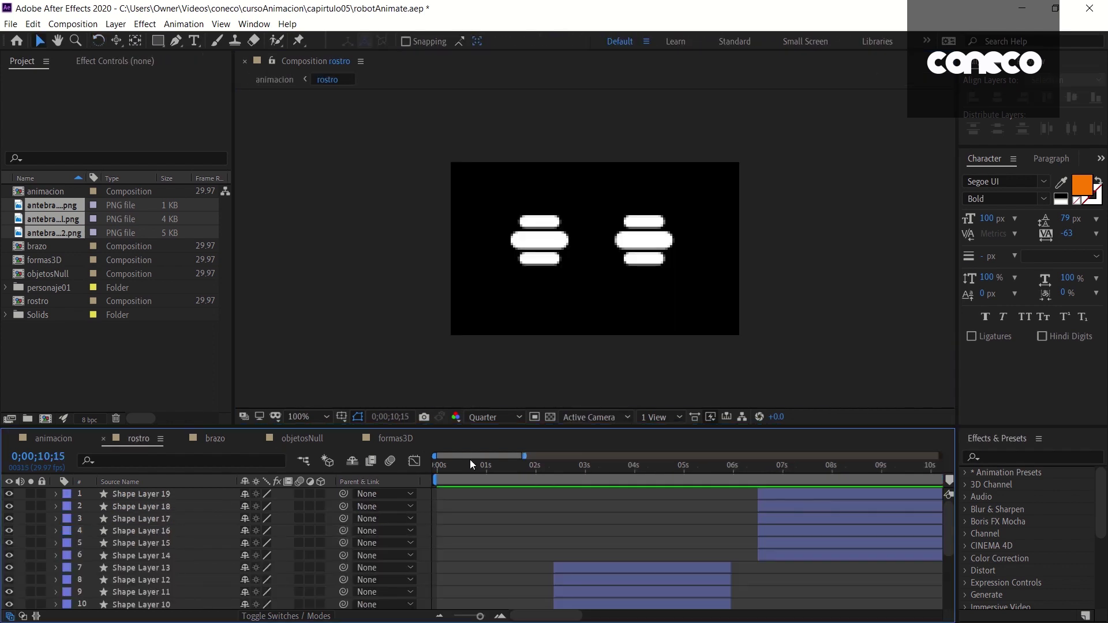
mouse_move(545, 472)
left_mouse_down()
mouse_move(755, 468)
mouse_move(490, 515)
left_mouse_up()
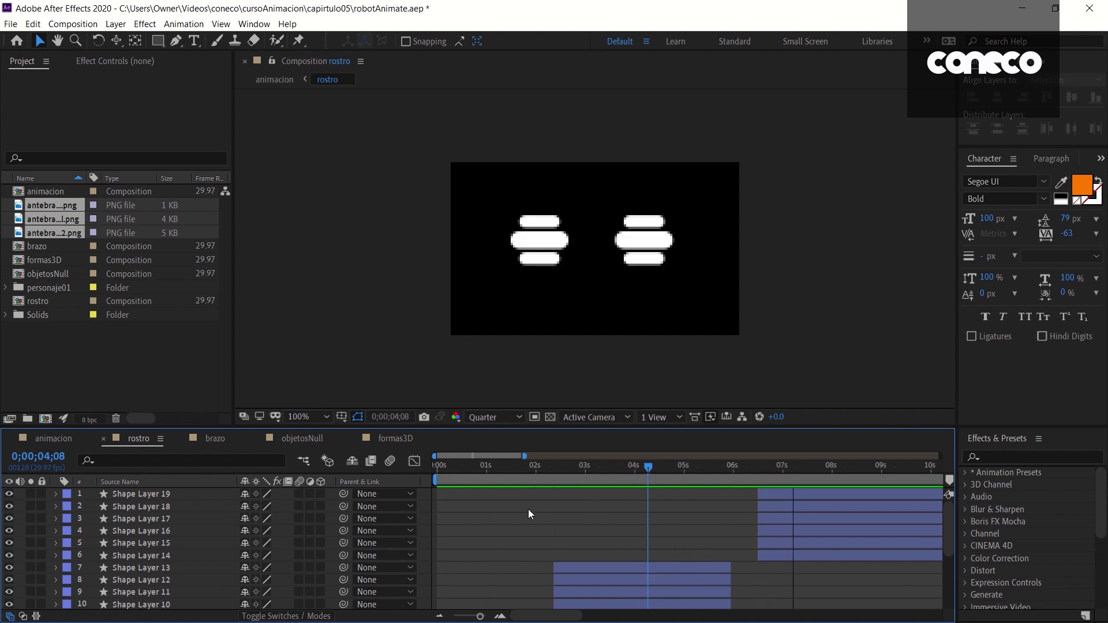
left_click_drag(561, 510, 780, 496)
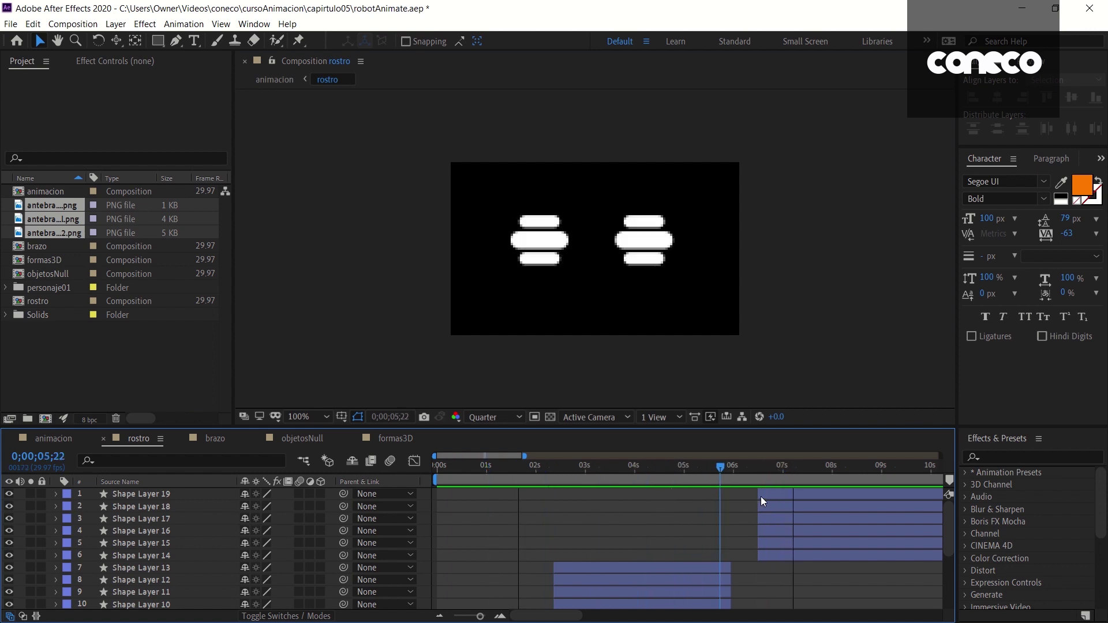
left_click(52, 436)
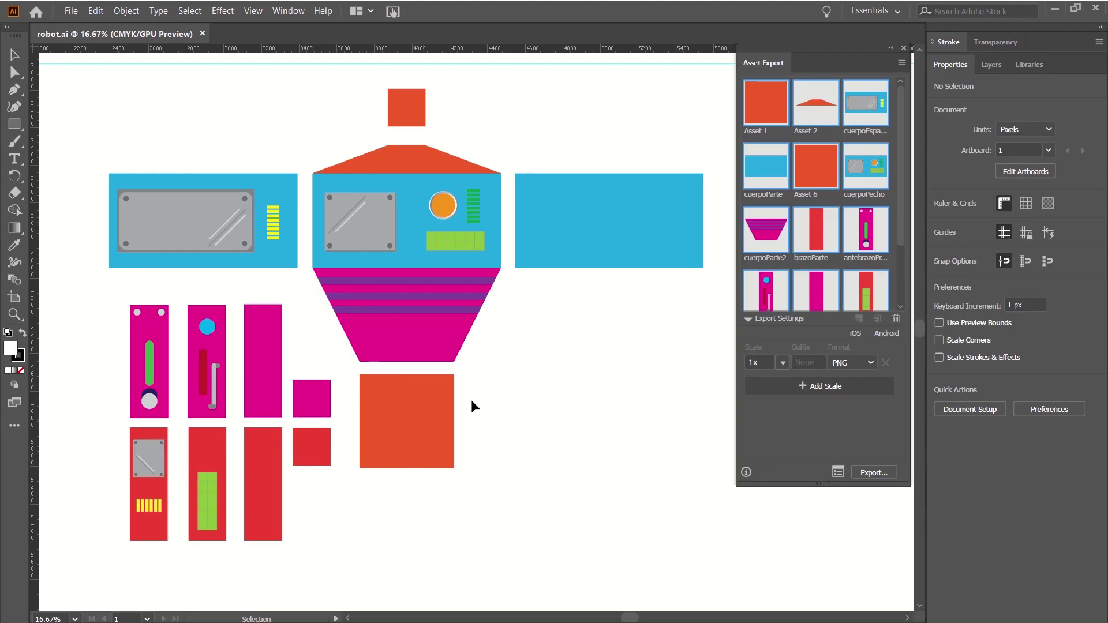
key("alt+Tab")
key("alt+Tab")
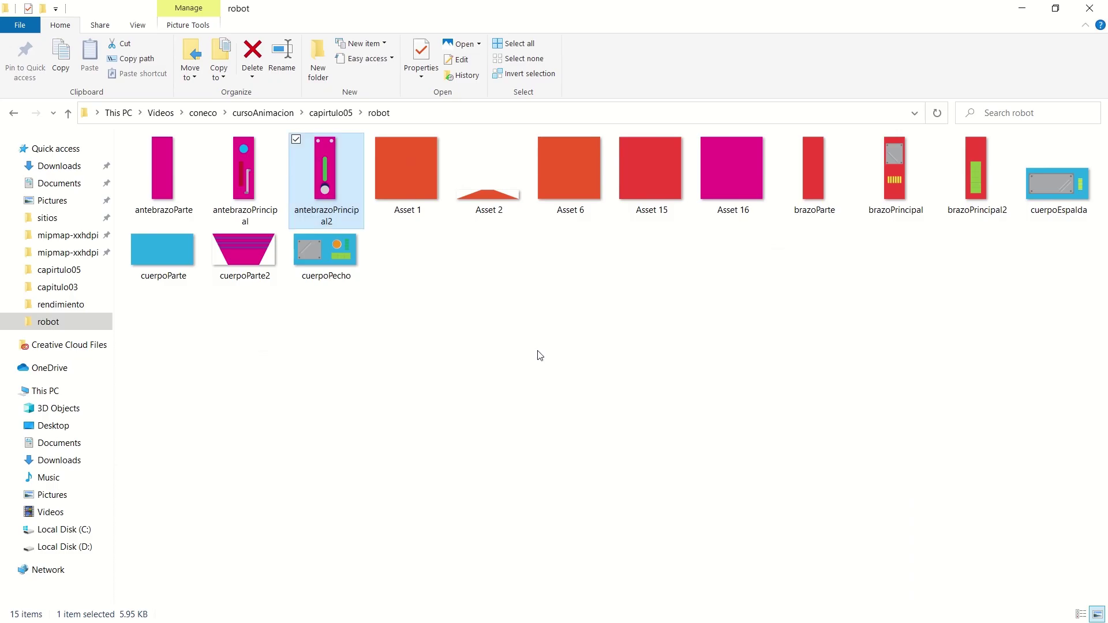
- Clear the file selection in the robot folder and return to After Effects
left_click(540, 332)
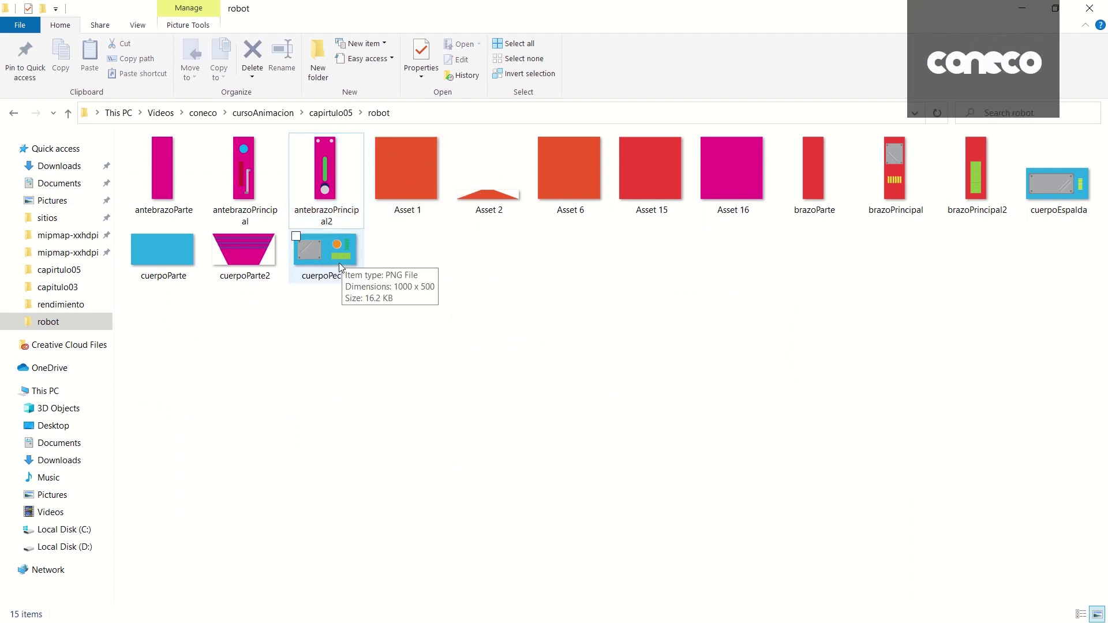
key("alt+Tab")
key("alt+Tab")
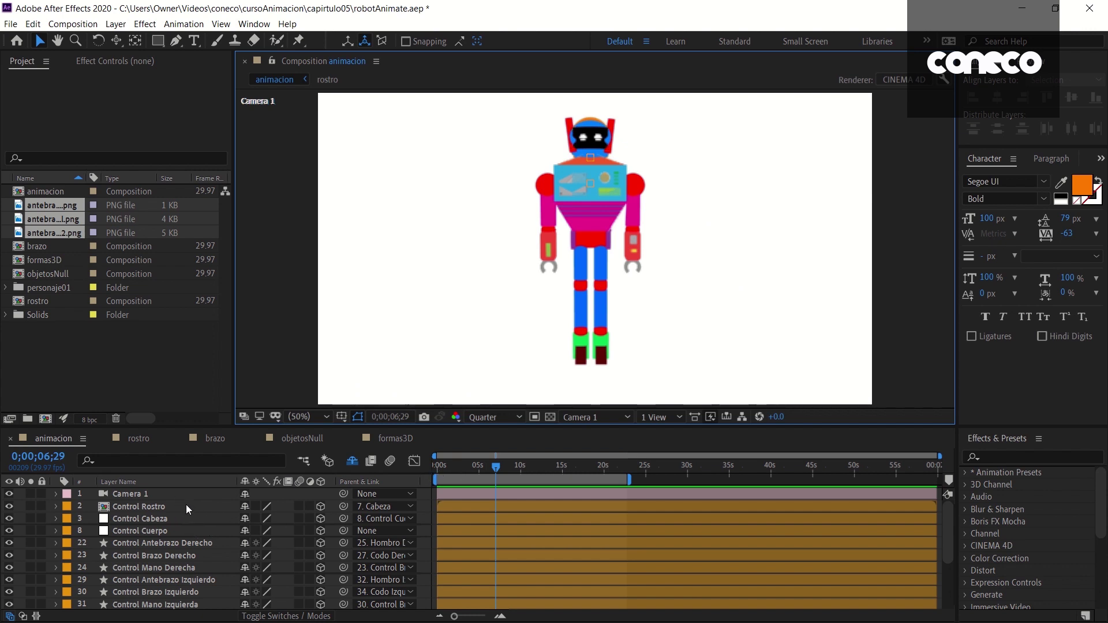
- Inspect Camera 1 and the Control Rostro, Control Cabeza and Control Cuerpo layers
left_click(175, 493)
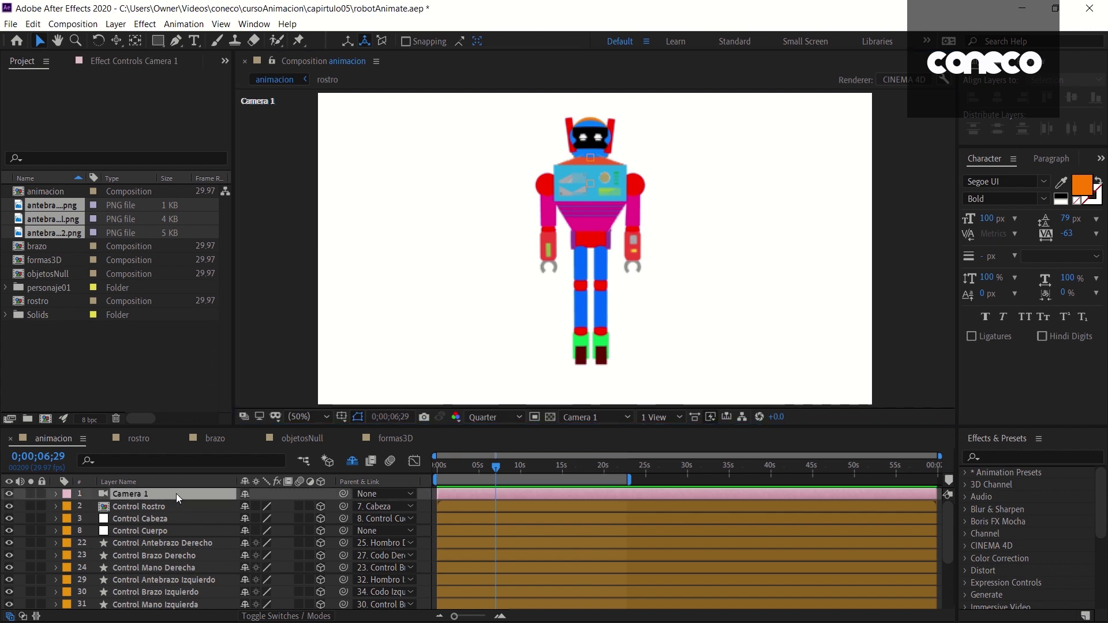
left_click(153, 508)
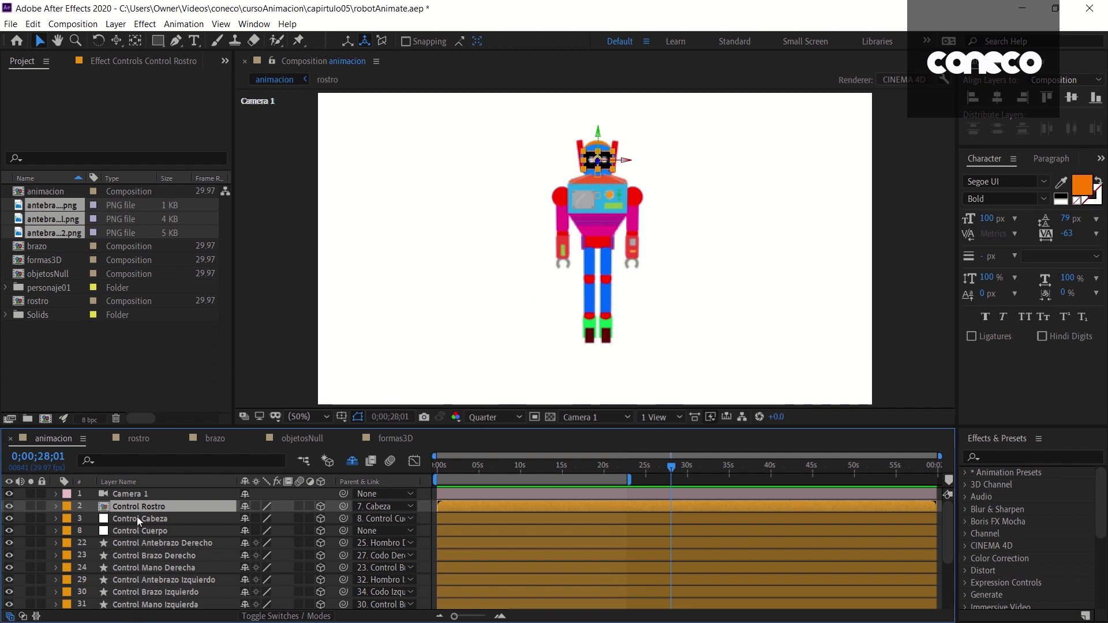
left_click(162, 522)
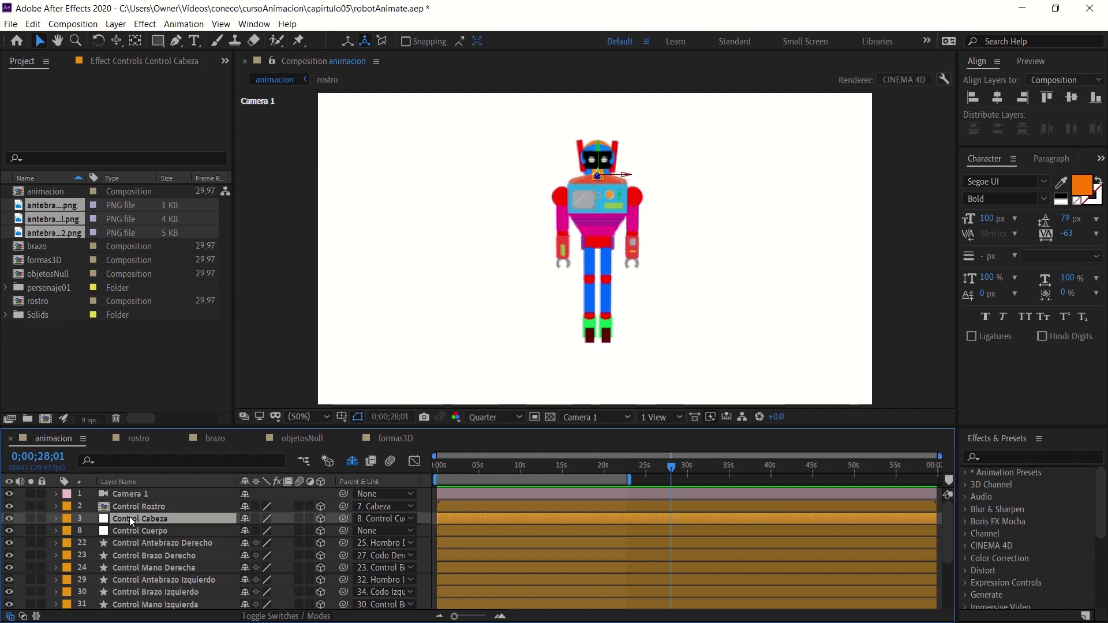
left_click(164, 529)
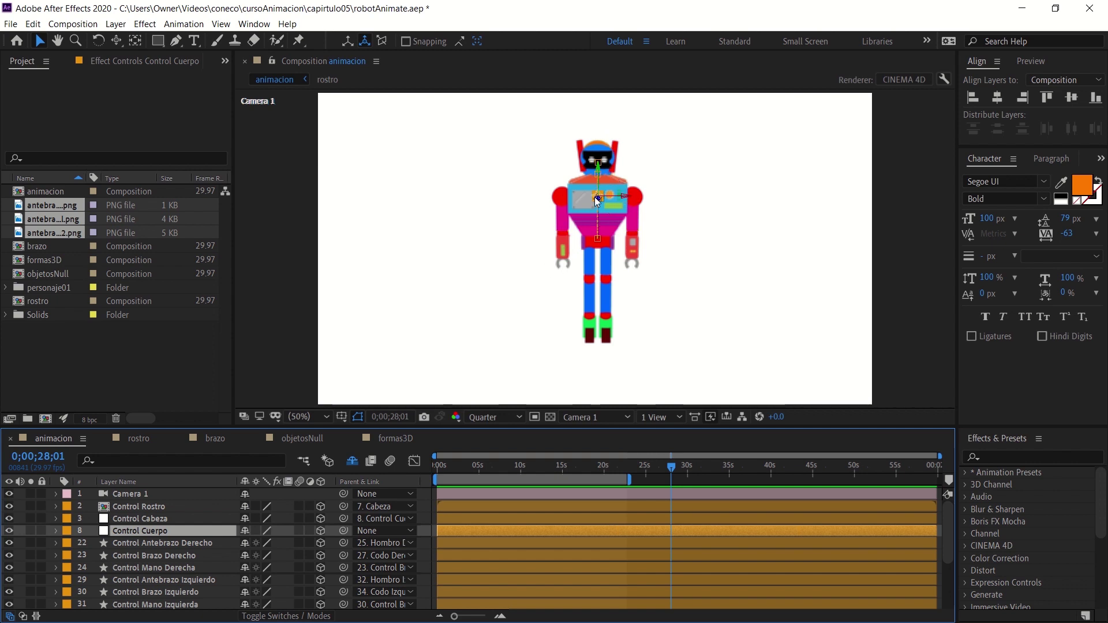
- Inspect the three right-arm control layers and scroll through the layer list
left_click(171, 543)
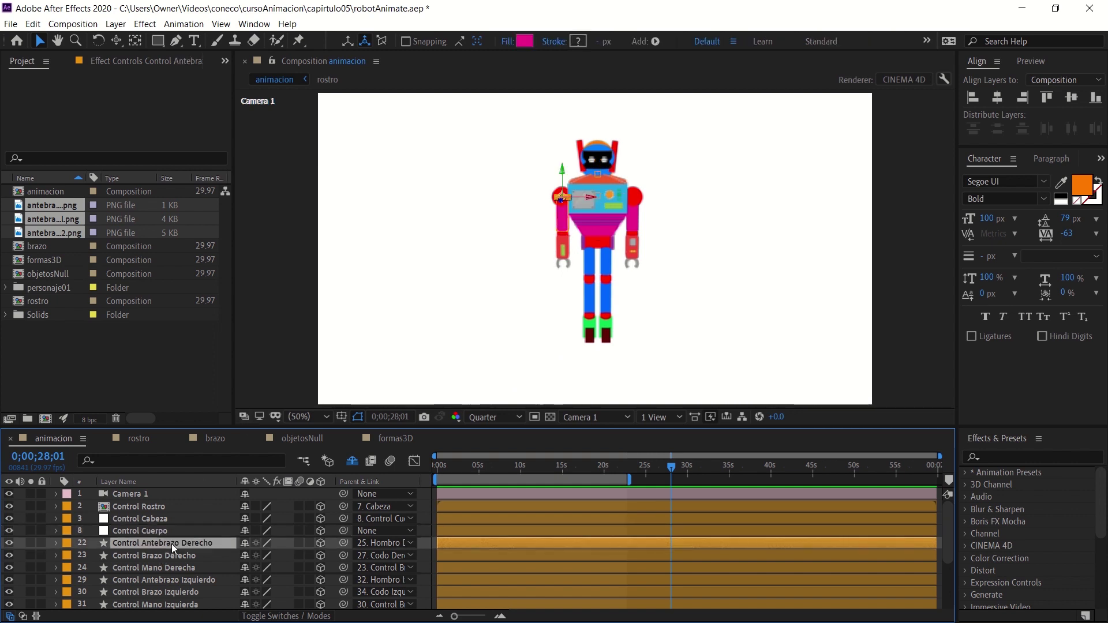
left_click(183, 557)
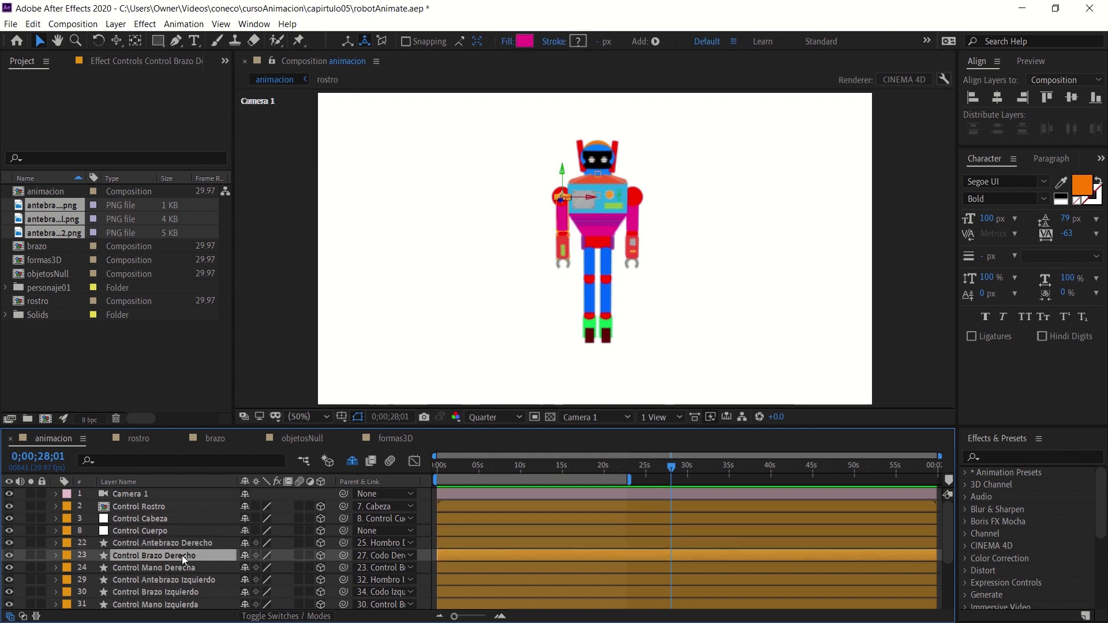
left_click(177, 567)
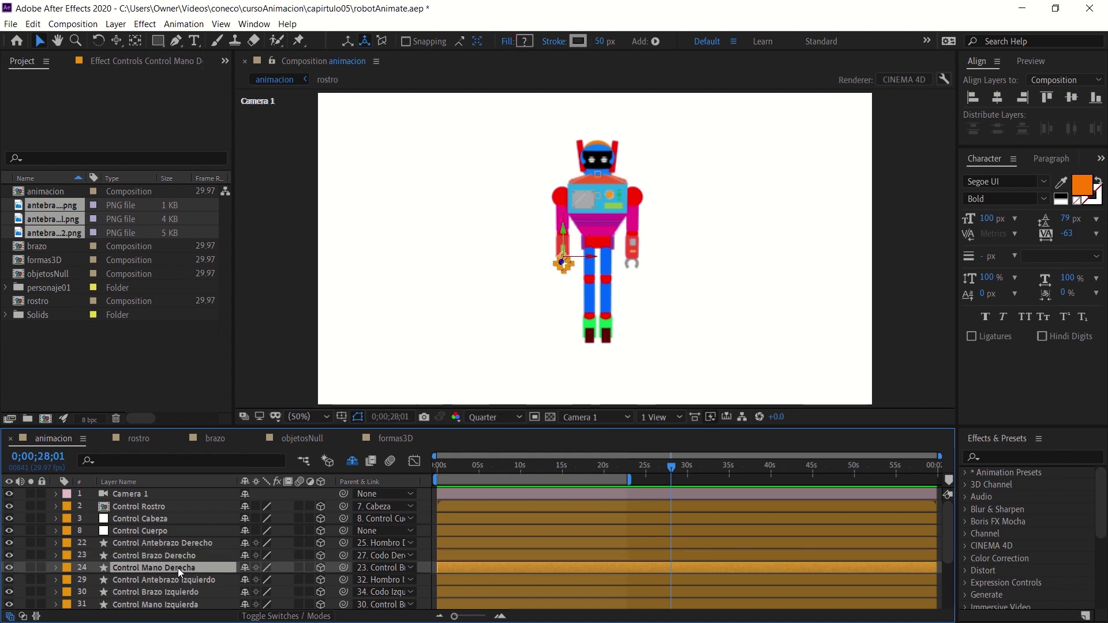
scroll(178, 568, "down", 2)
scroll(178, 569, "down", 2)
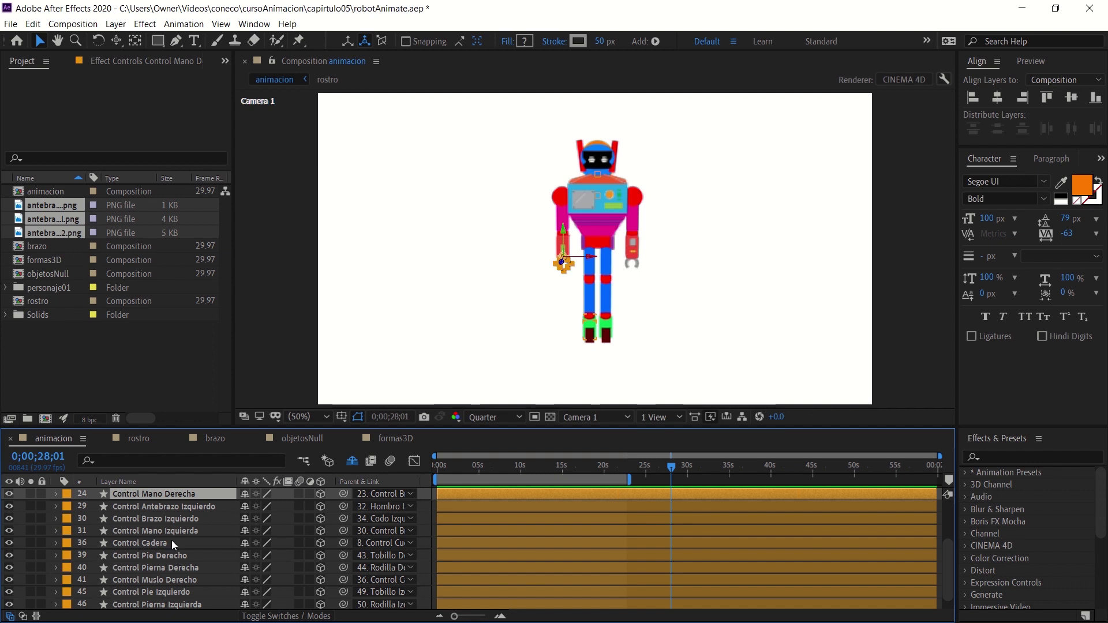
scroll(189, 571, "up", 1)
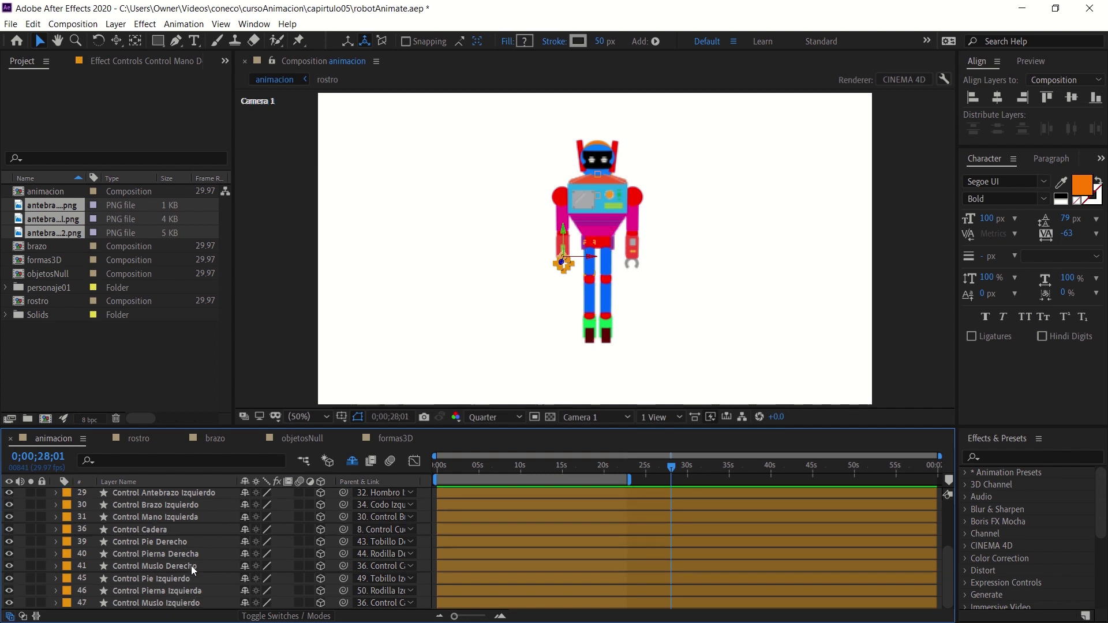
scroll(191, 570, "up", 1)
scroll(193, 572, "up", 3)
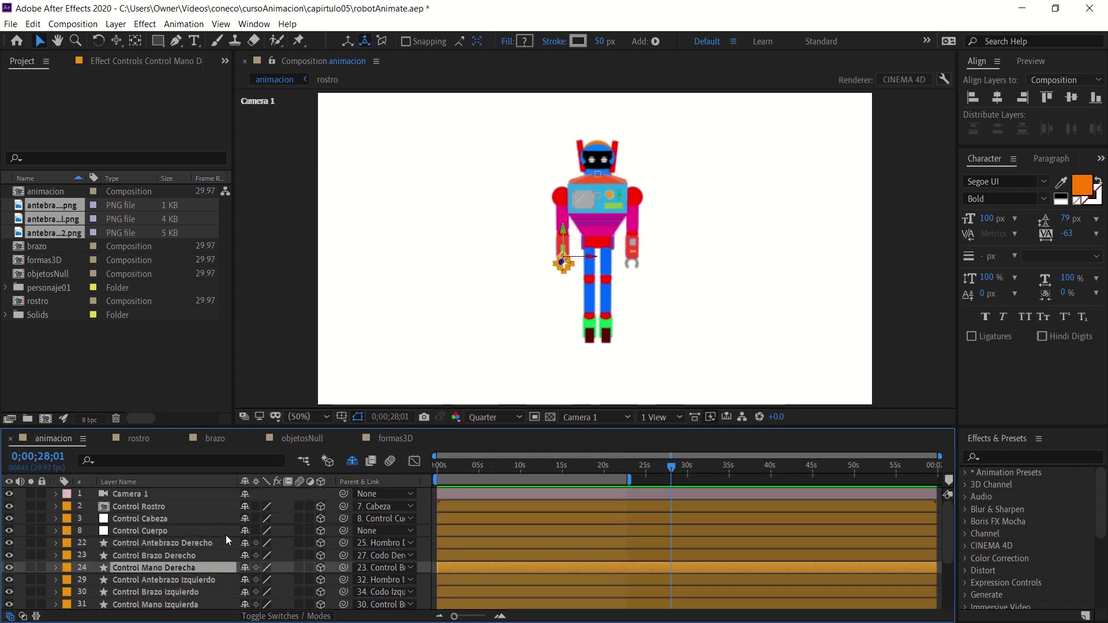
- Rotate the left forearm outward, kick the left leg up, and orbit Camera 1 to an angle
left_click(492, 325)
key("w")
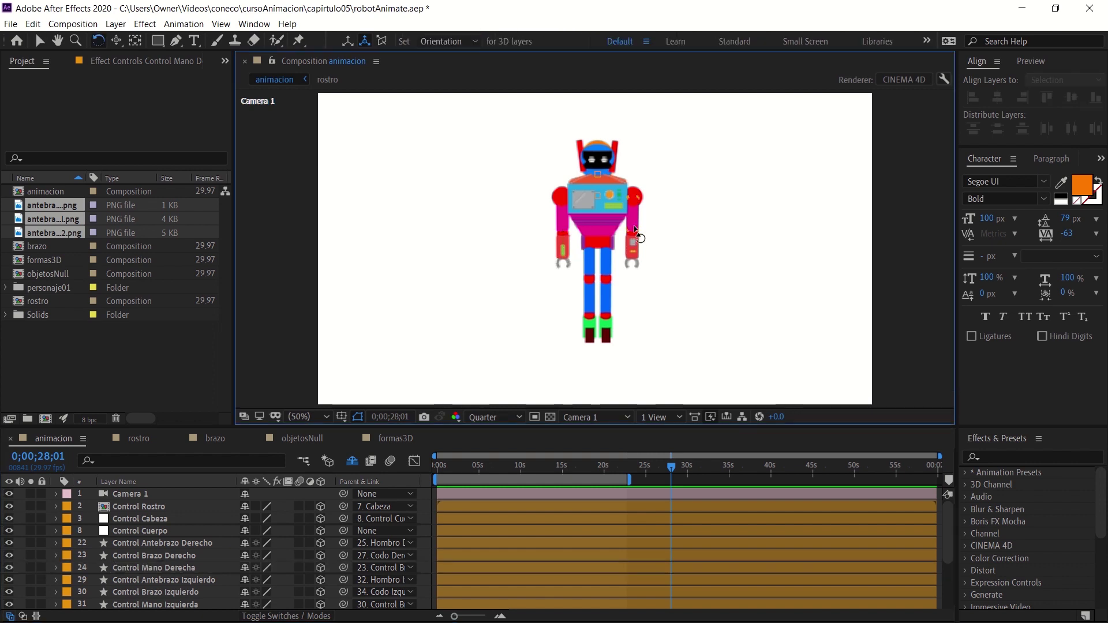
left_click(635, 199)
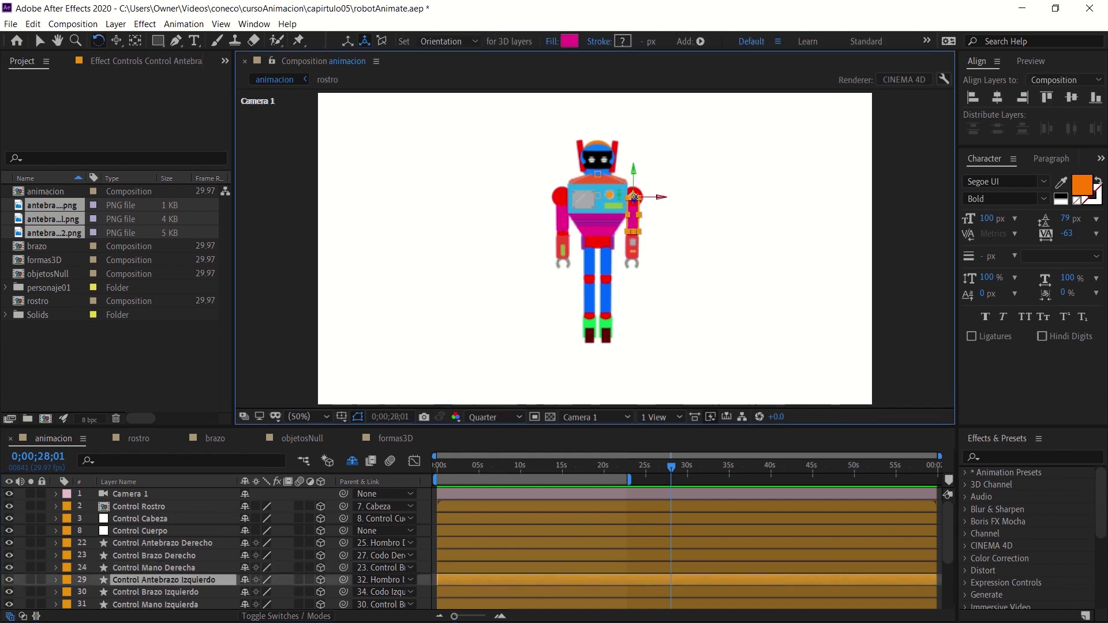
left_click_drag(634, 199, 668, 201)
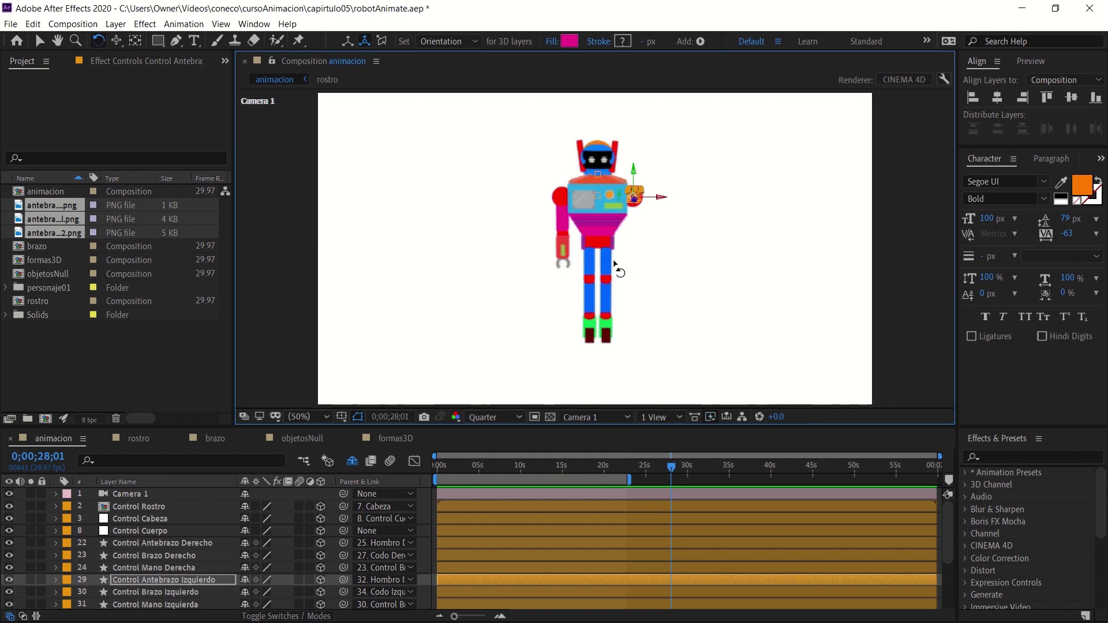
mouse_move(616, 268)
left_mouse_down()
mouse_move(606, 244)
mouse_move(664, 279)
left_mouse_up()
left_click(662, 301)
key("v")
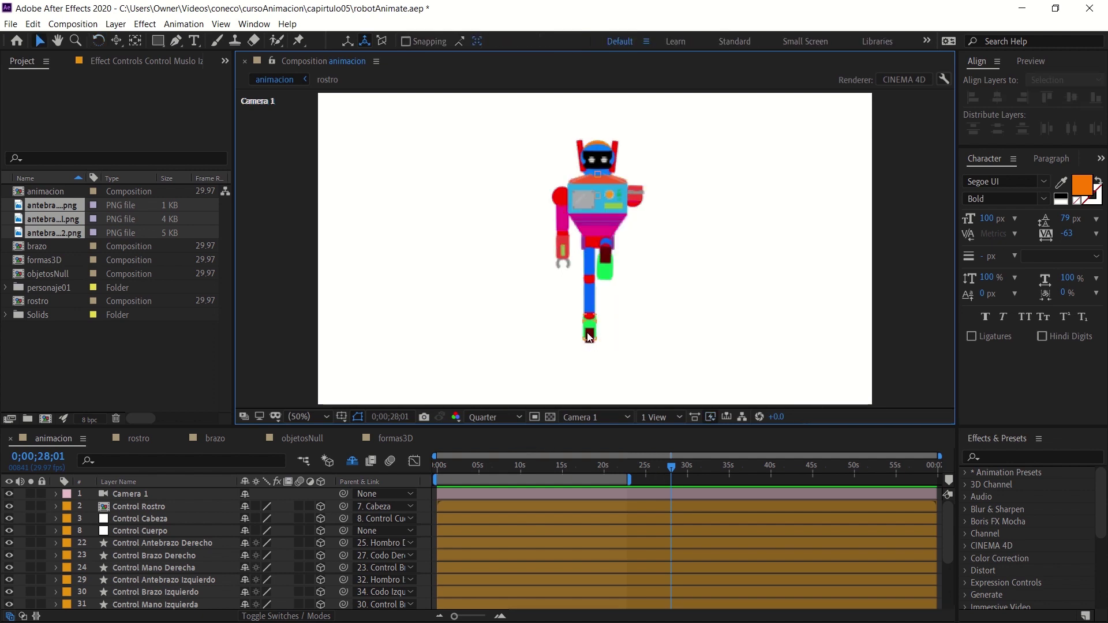
key("c")
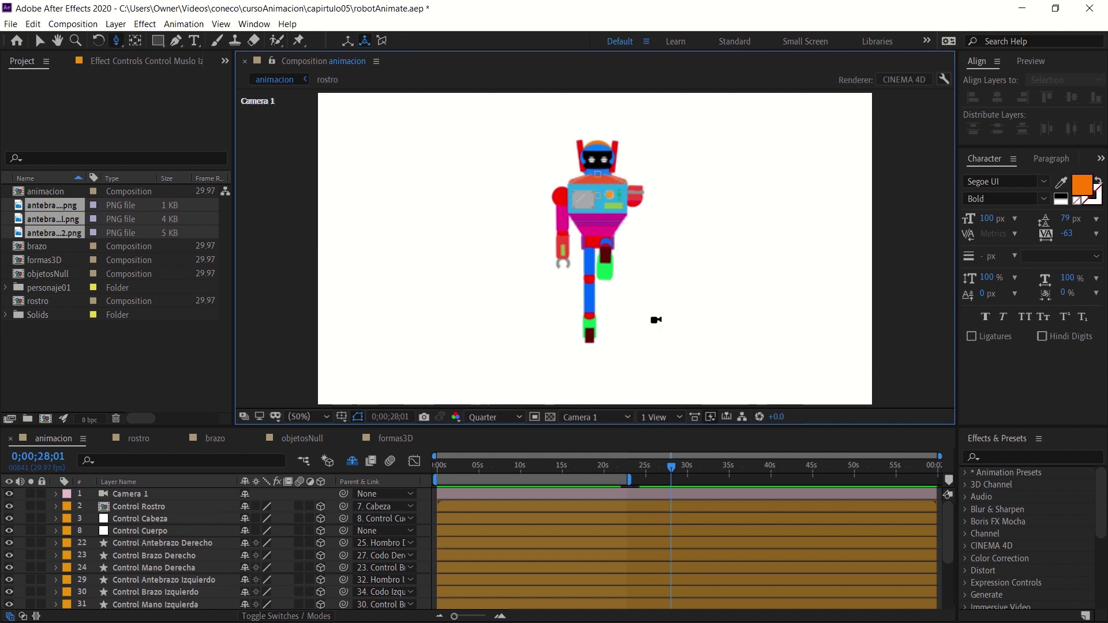
left_click_drag(666, 337, 719, 336)
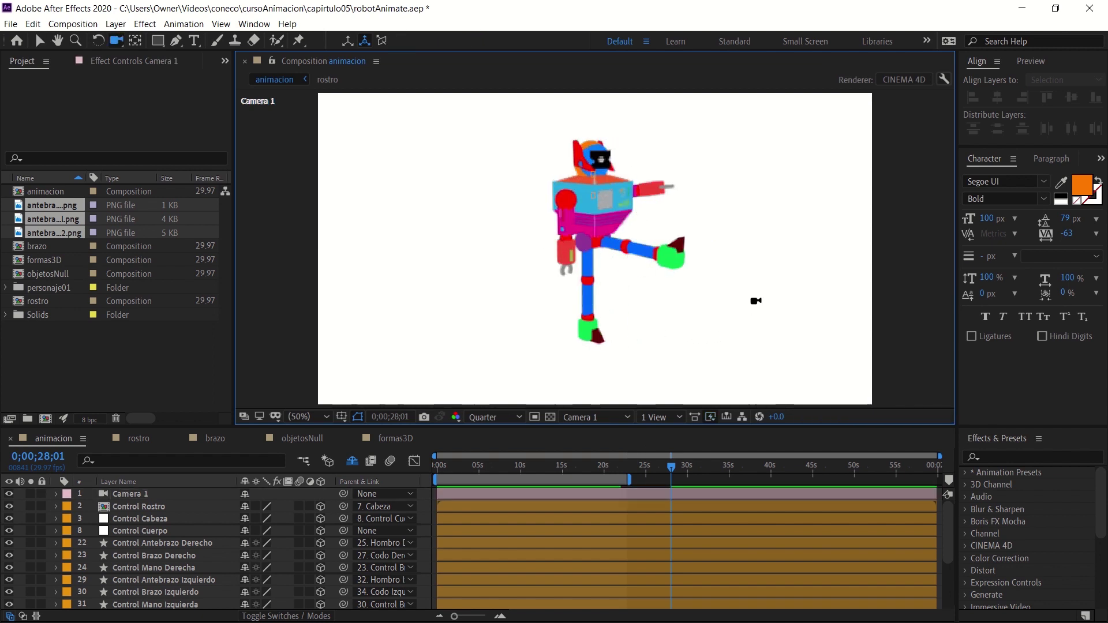
- Return to the Selection tool and turn off Hide Shy Layers to reveal the body-part layers
key("v")
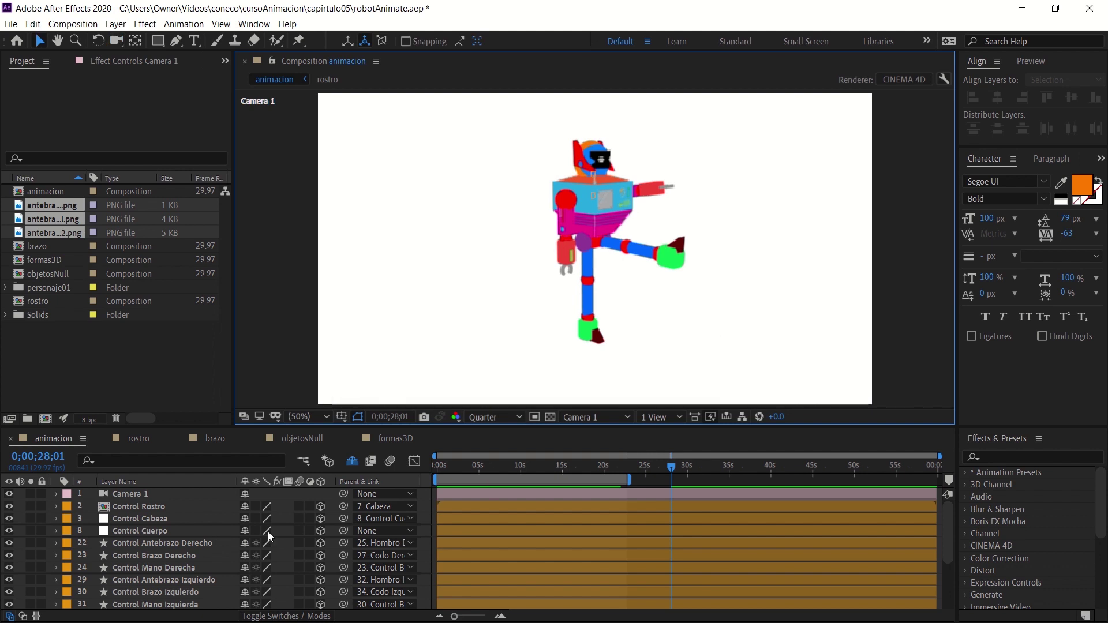
scroll(147, 537, "down", 3)
scroll(151, 539, "up", 3)
scroll(167, 531, "down", 3)
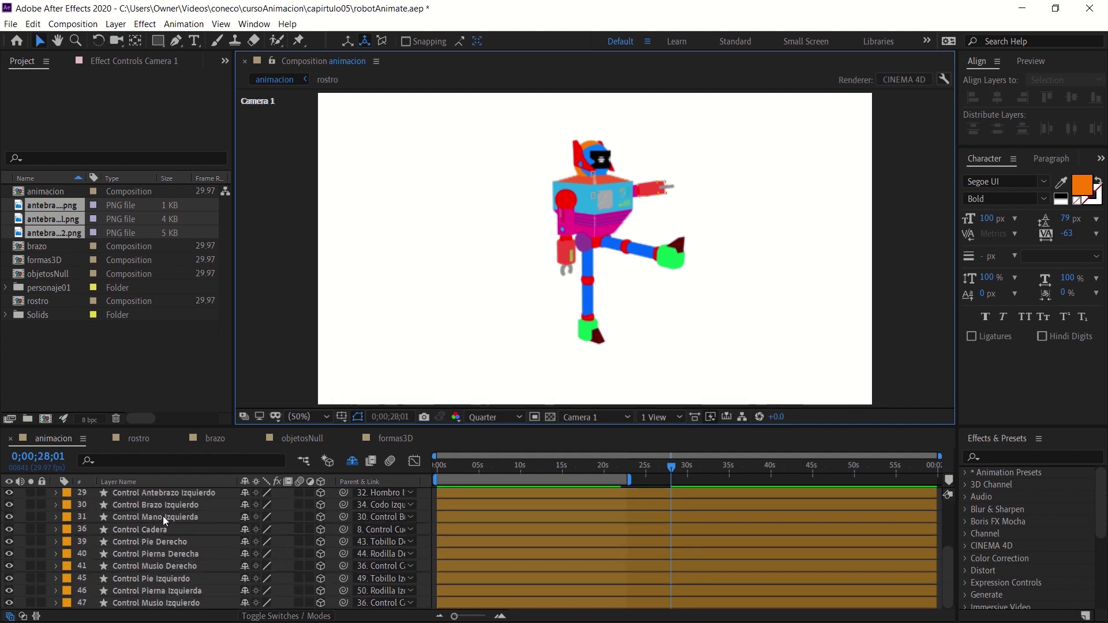
scroll(176, 593, "up", 5)
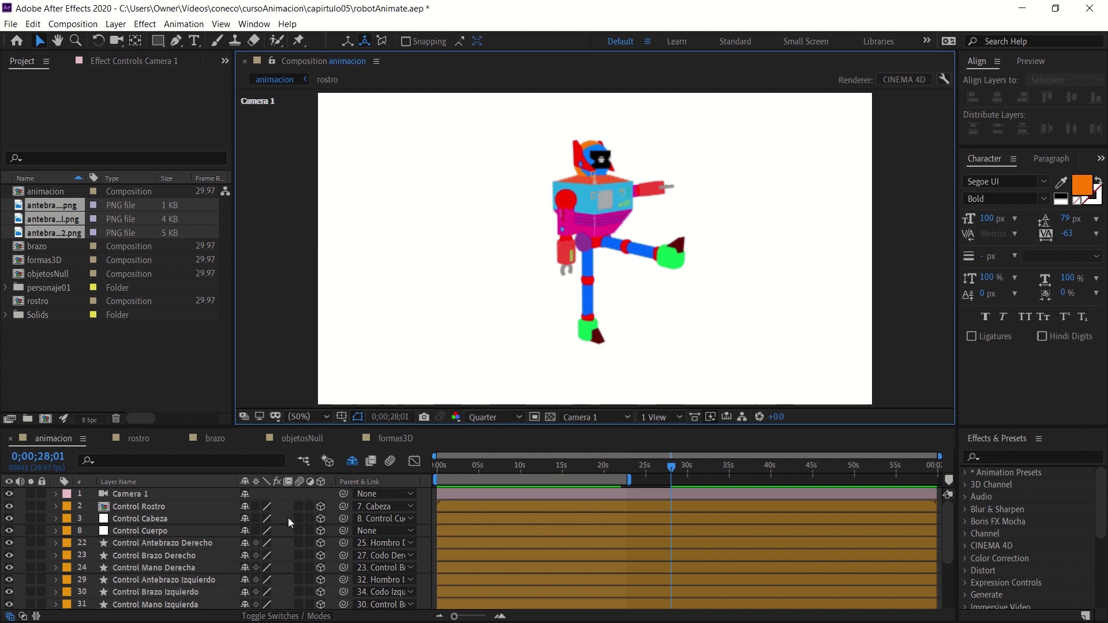
left_click(352, 462)
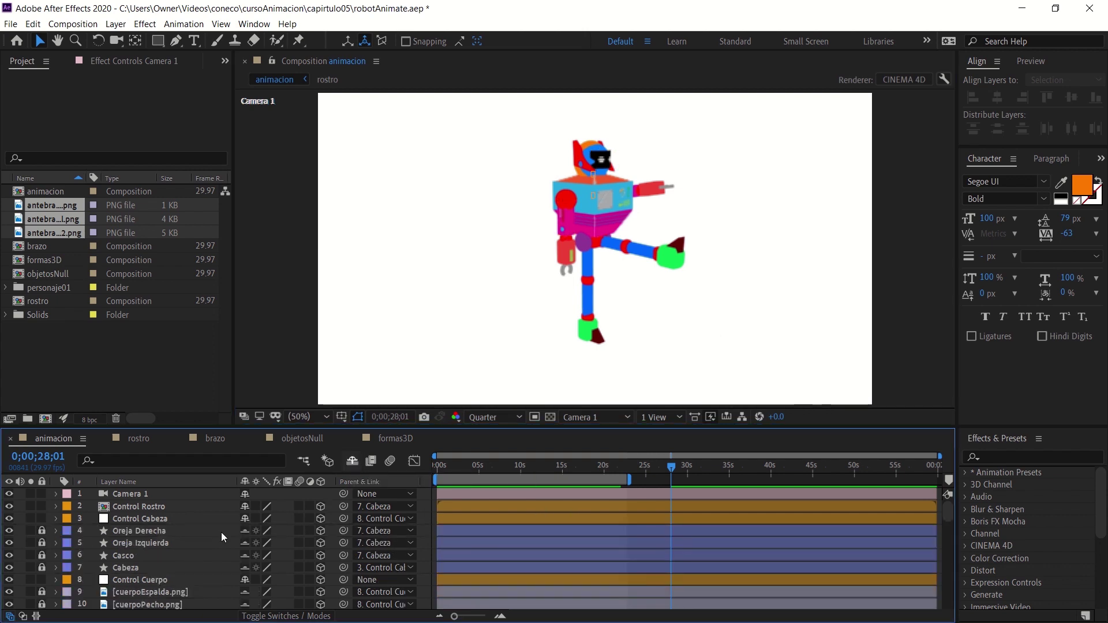
- Select the red forearm piece, then the left foot control of the kicking leg
scroll(218, 532, "down", 3)
scroll(218, 532, "down", 4)
scroll(211, 558, "down", 3)
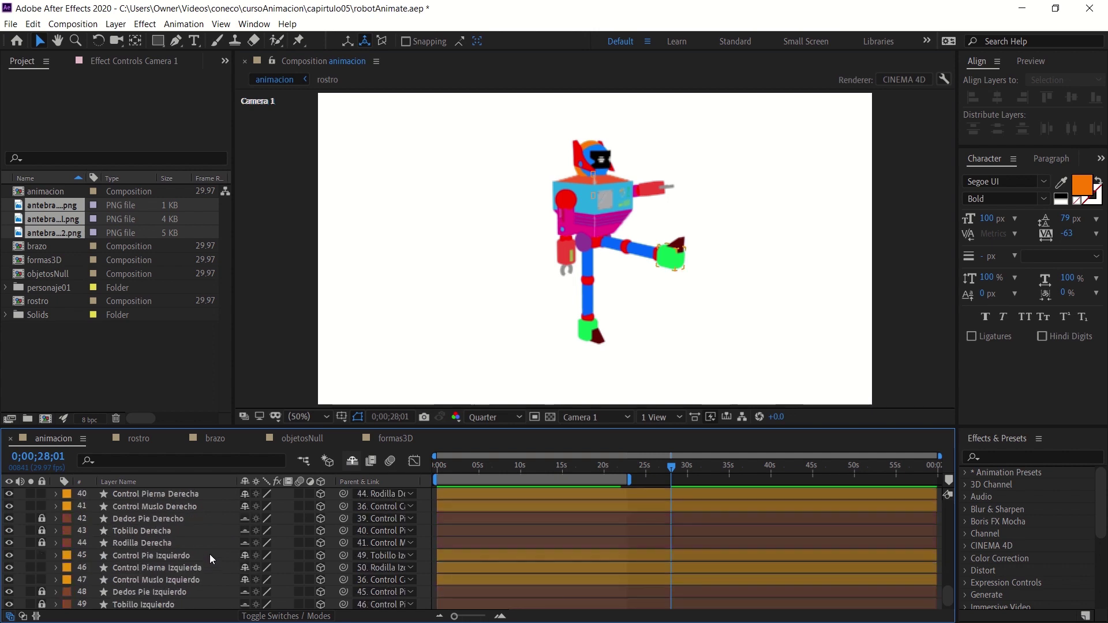
scroll(209, 554, "down", 3)
left_click(568, 251)
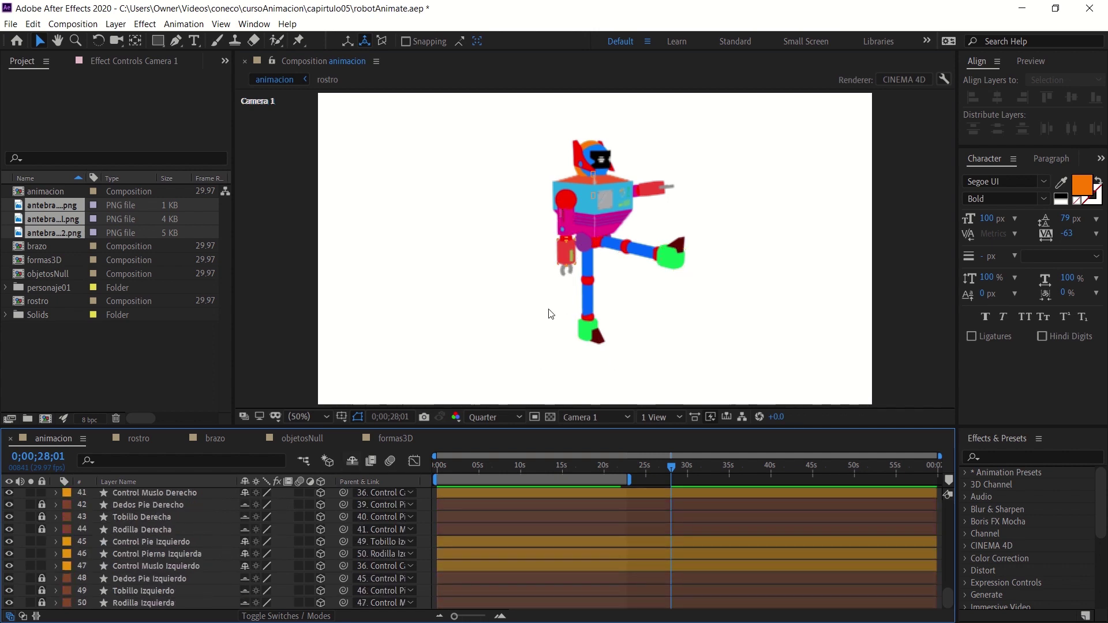
left_click(356, 536)
- Switch to the formas3D composition showing the cube, sphere and prism
scroll(202, 553, "up", 2)
scroll(183, 553, "up", 5)
scroll(186, 555, "up", 5)
scroll(252, 525, "up", 4)
scroll(251, 524, "down", 8)
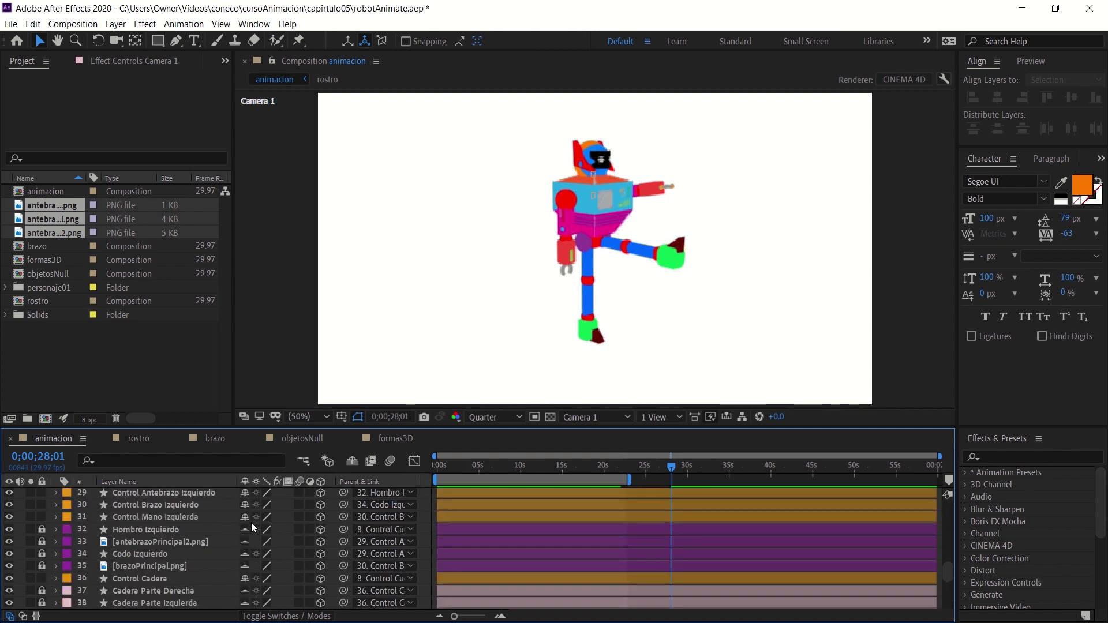
left_click(388, 440)
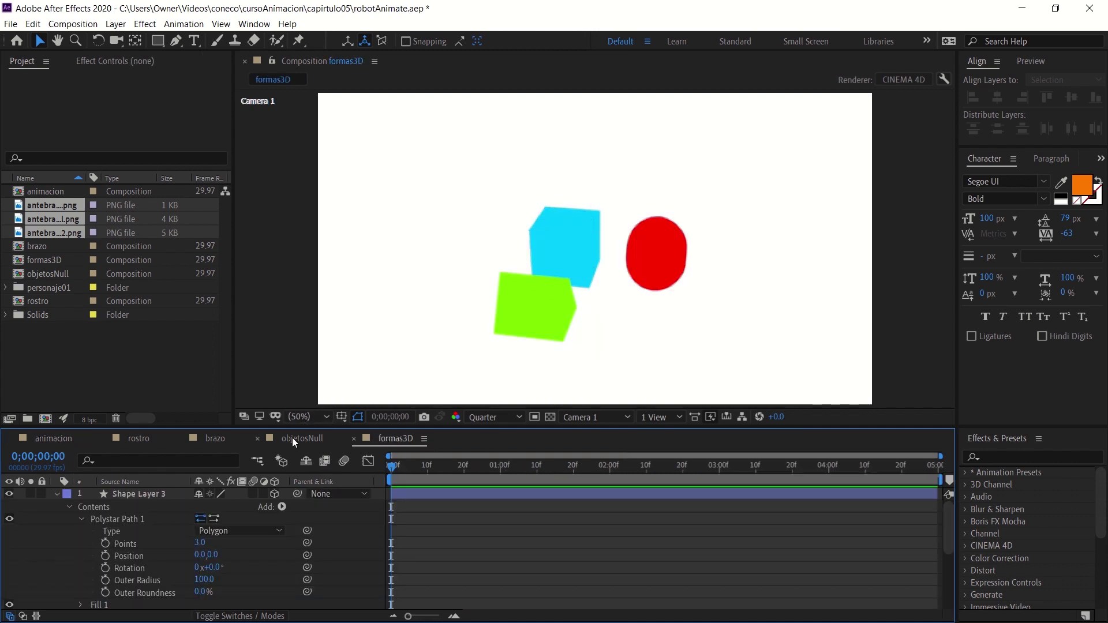
left_click(295, 438)
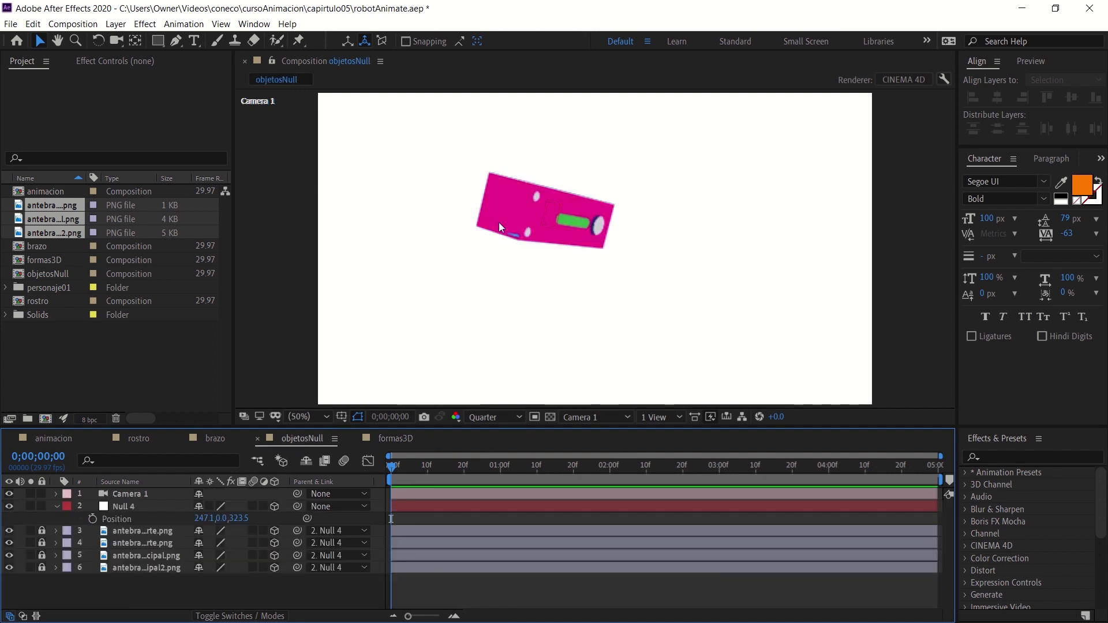
left_click(56, 438)
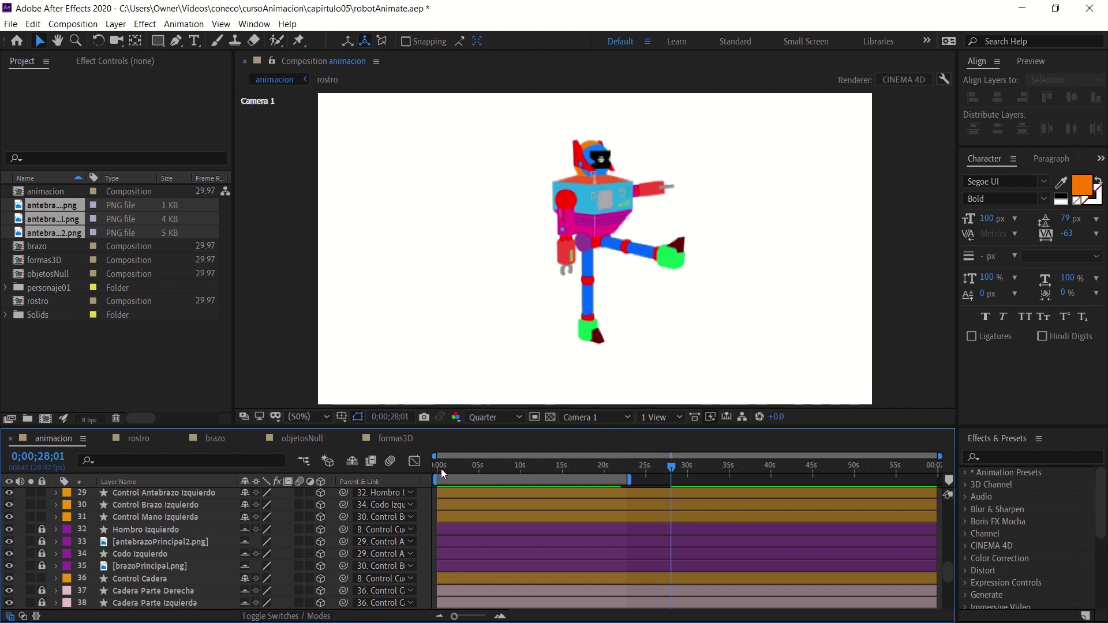
- Return the playhead to 0;00;00;00 and preview the robot animation
left_click_drag(441, 469, 430, 468)
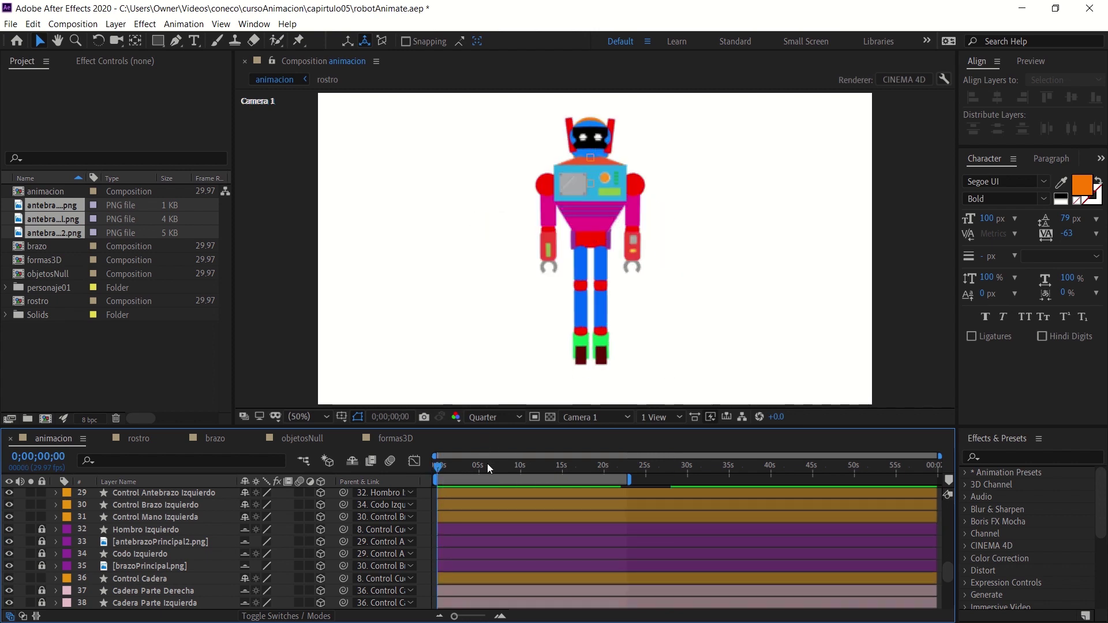
key("space")
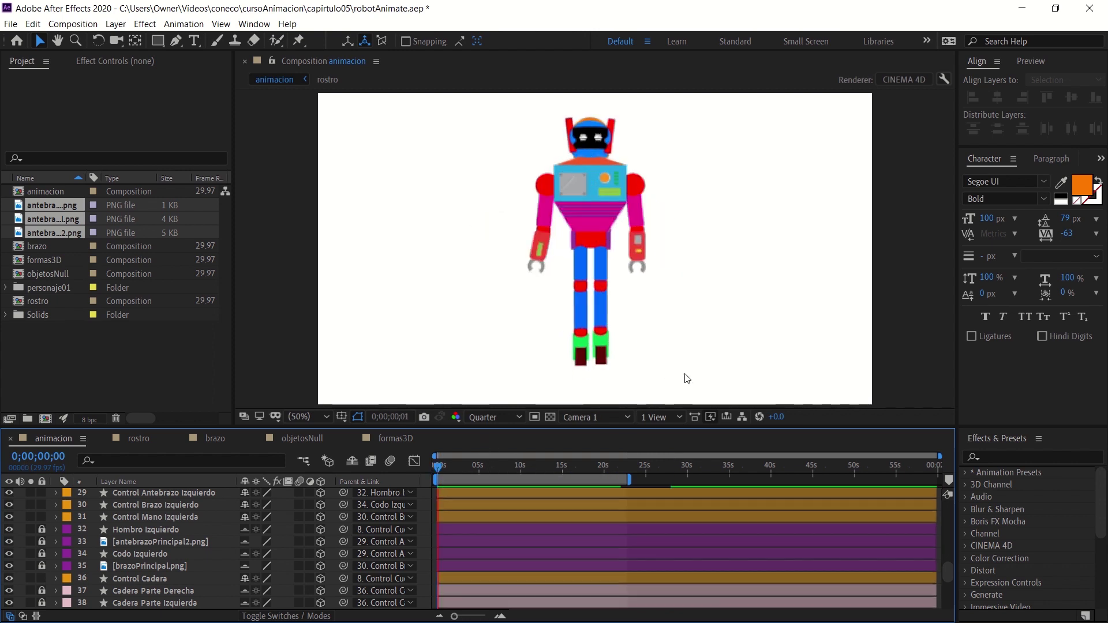